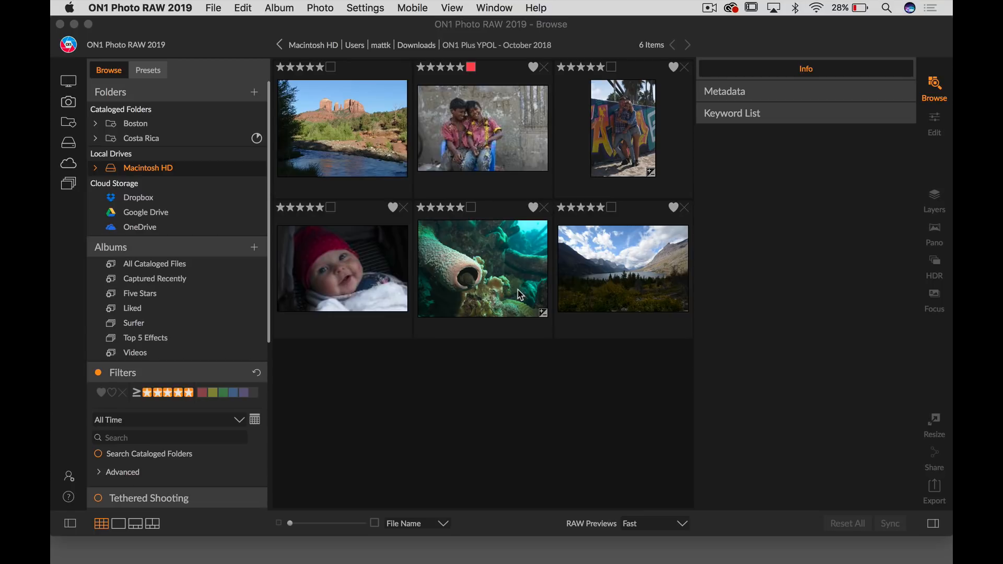
Step: Open the photo of the two seated boys for editing and set its overall Exposure to 1
left_click(478, 148)
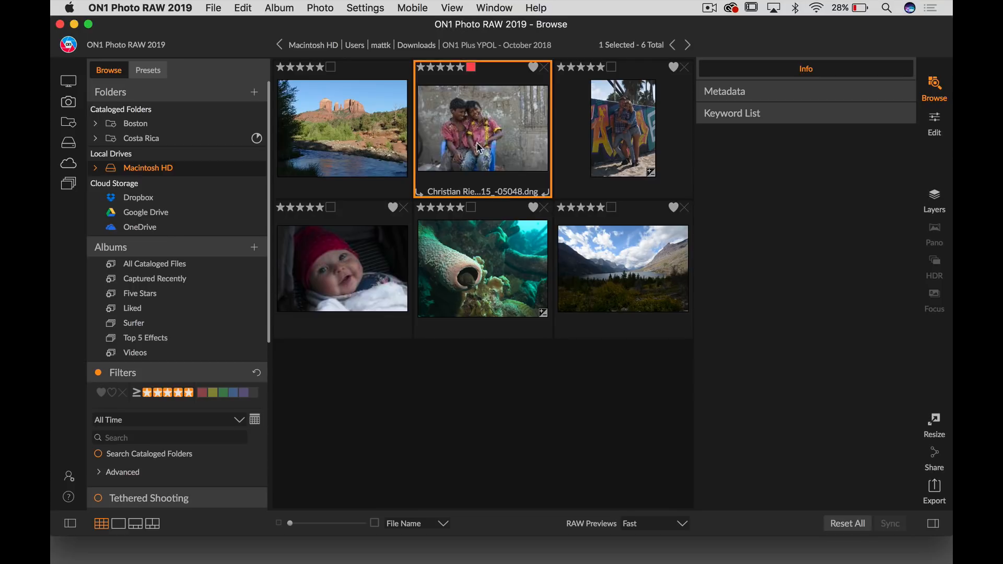
left_click(938, 124)
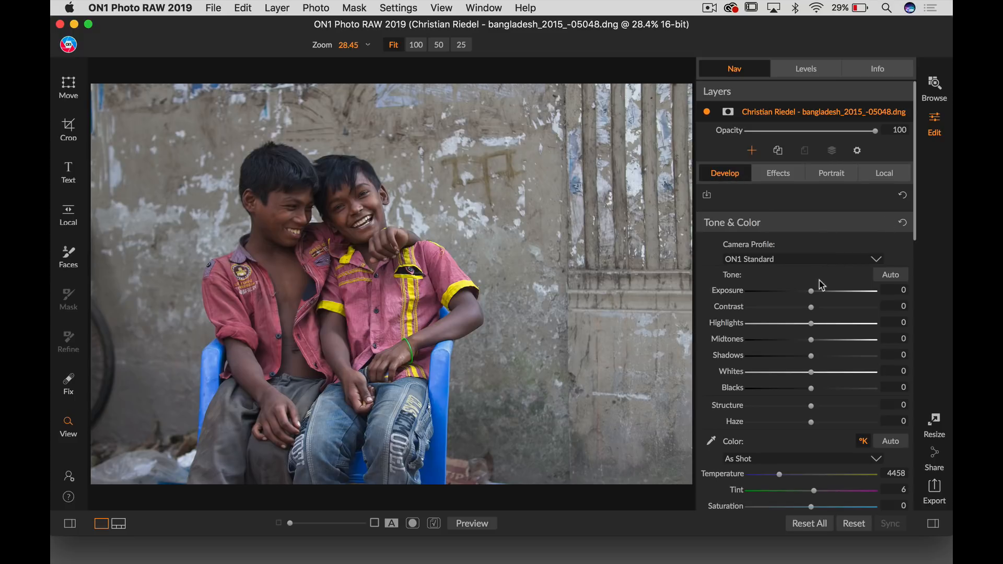
left_click_drag(812, 291, 824, 290)
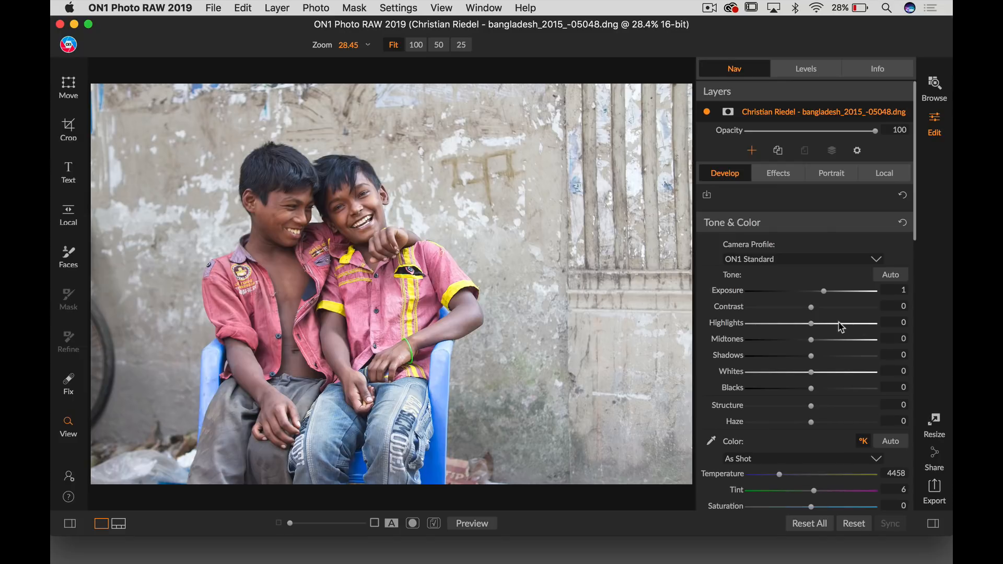
Step: Set up a local adjustment with Exposure -1.1 and a paint-in brush of size 600 and feather 100
left_click(885, 175)
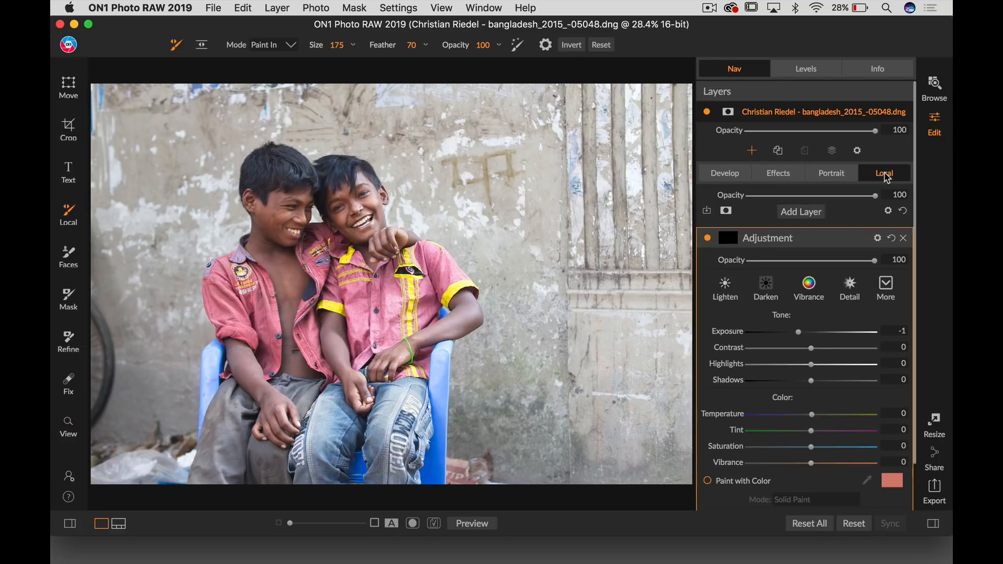
left_click_drag(799, 332, 796, 332)
key("bracketright")
key("bracketright")
key("bracketright")
key("bracketright")
key("bracketright")
key("bracketright")
left_click(425, 45)
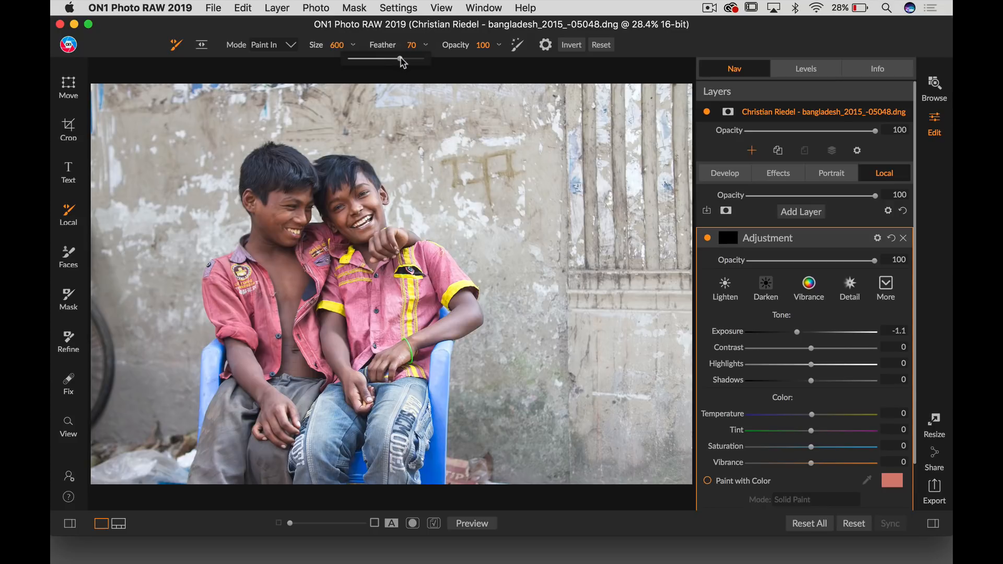
left_click_drag(401, 61, 449, 63)
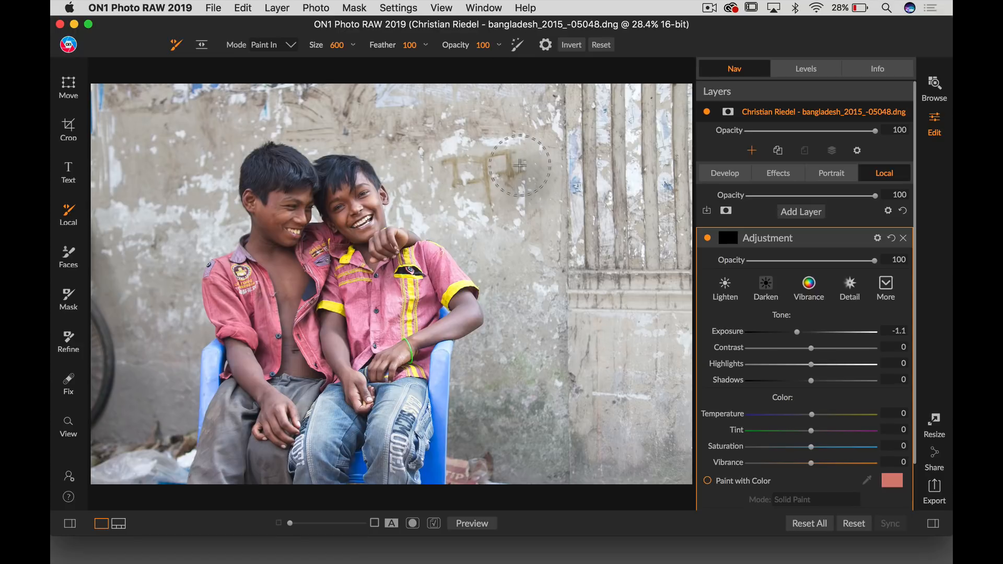
Step: Paint the darkening adjustment over the wall around the boys and set its Exposure to -1.4
mouse_move(520, 166)
left_mouse_down()
mouse_move(564, 186)
mouse_move(544, 129)
mouse_move(549, 94)
mouse_move(609, 90)
mouse_move(618, 164)
mouse_move(584, 180)
mouse_move(613, 107)
mouse_move(684, 147)
mouse_move(698, 245)
mouse_move(691, 354)
mouse_move(631, 244)
mouse_move(568, 190)
mouse_move(617, 226)
mouse_move(628, 299)
left_mouse_up()
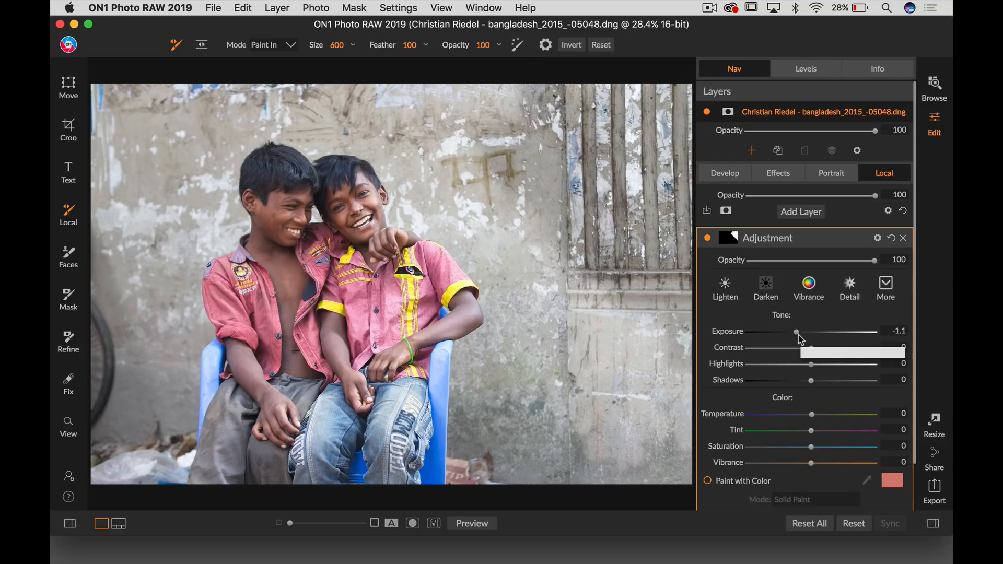
left_click_drag(796, 331, 794, 333)
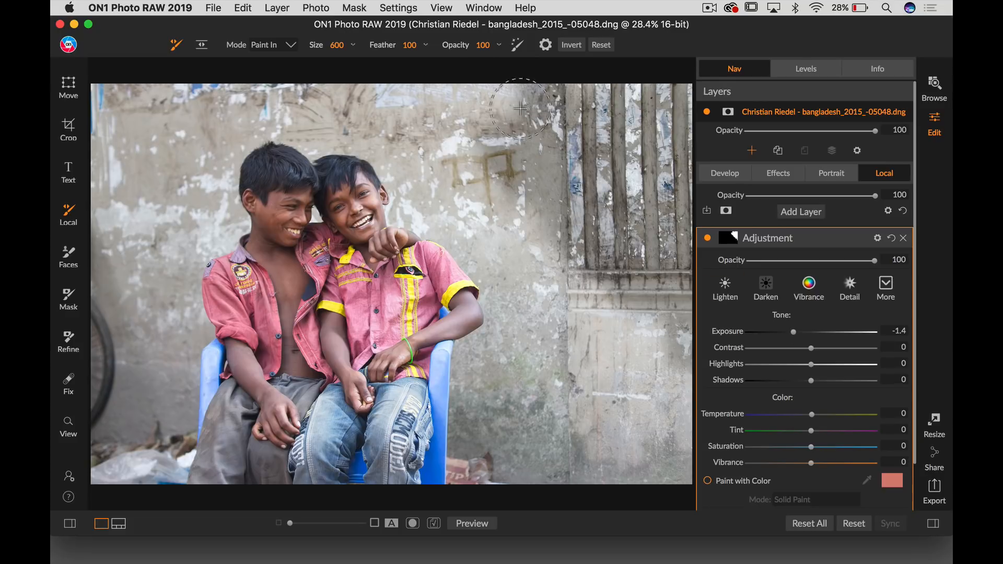
mouse_move(465, 91)
left_mouse_down()
mouse_move(580, 299)
mouse_move(568, 326)
mouse_move(599, 406)
mouse_move(616, 384)
mouse_move(625, 414)
mouse_move(632, 357)
mouse_move(654, 451)
mouse_move(610, 460)
mouse_move(606, 452)
mouse_move(702, 412)
mouse_move(706, 344)
mouse_move(684, 360)
mouse_move(673, 455)
mouse_move(639, 427)
mouse_move(629, 395)
mouse_move(560, 420)
mouse_move(537, 503)
mouse_move(561, 381)
mouse_move(558, 426)
mouse_move(514, 192)
mouse_move(448, 89)
mouse_move(410, 60)
mouse_move(414, 89)
mouse_move(282, 89)
mouse_move(371, 82)
mouse_move(197, 94)
mouse_move(115, 112)
mouse_move(86, 258)
left_mouse_up()
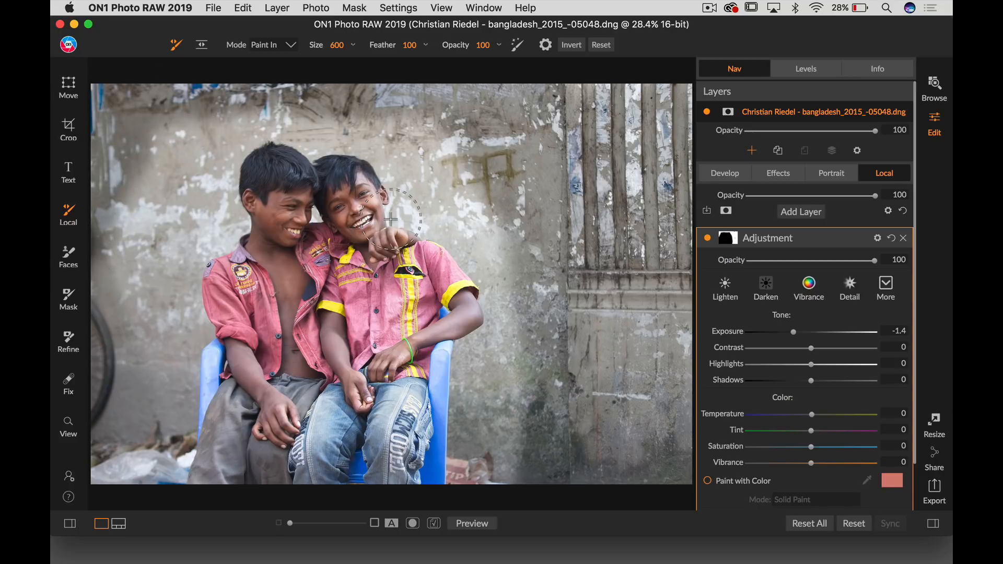
Step: Enable the edge-aware Perfect Brush and paint the darkening onto the wall close around both boys' outlines
left_click(516, 46)
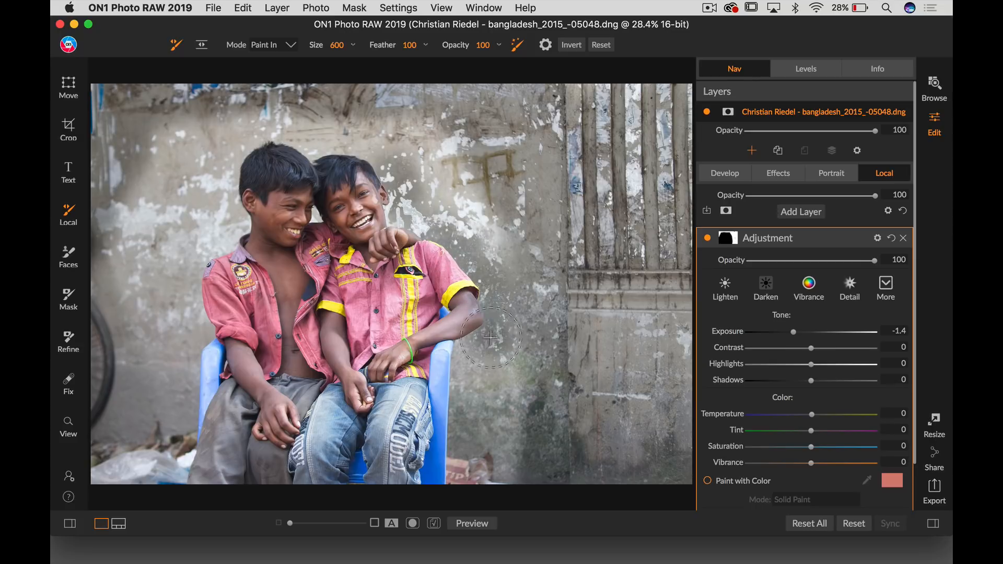
left_click_drag(457, 389, 468, 486)
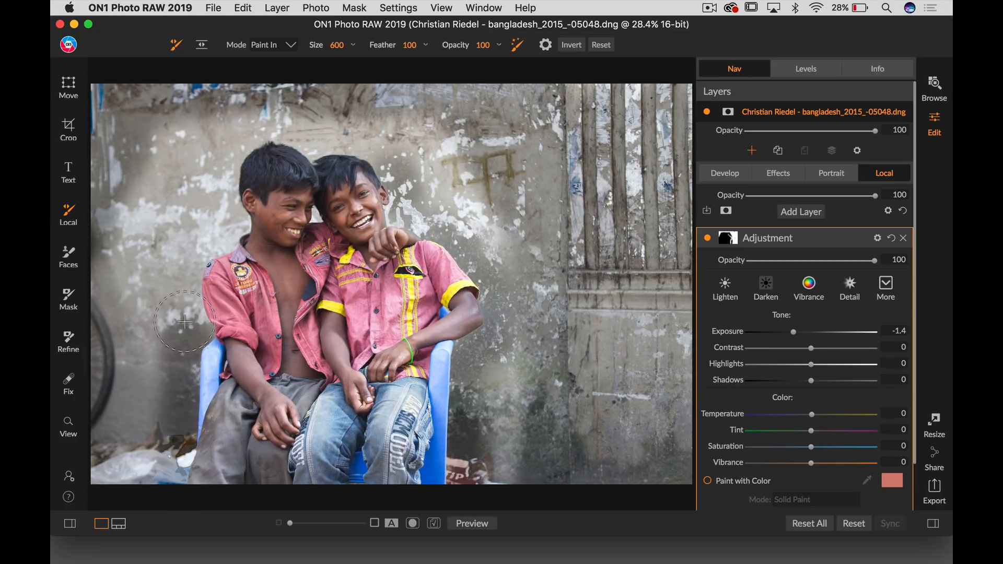
mouse_move(191, 252)
left_mouse_down()
mouse_move(233, 228)
mouse_move(224, 201)
mouse_move(236, 156)
mouse_move(270, 137)
mouse_move(254, 141)
left_mouse_up()
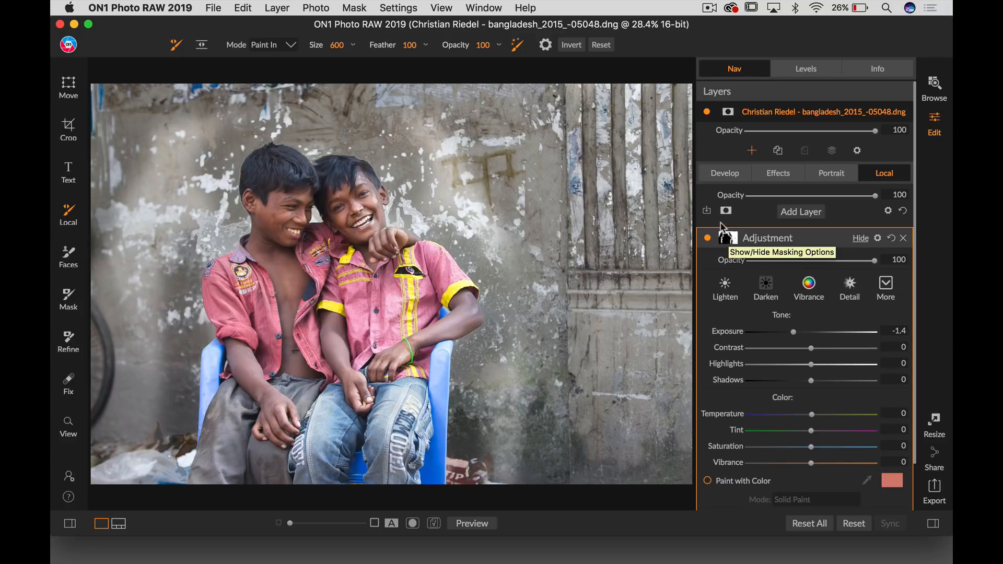
Step: Display the adjustment's mask and paint in the missed background areas, turning the edge-aware brush off for the wider gaps
left_click(728, 241)
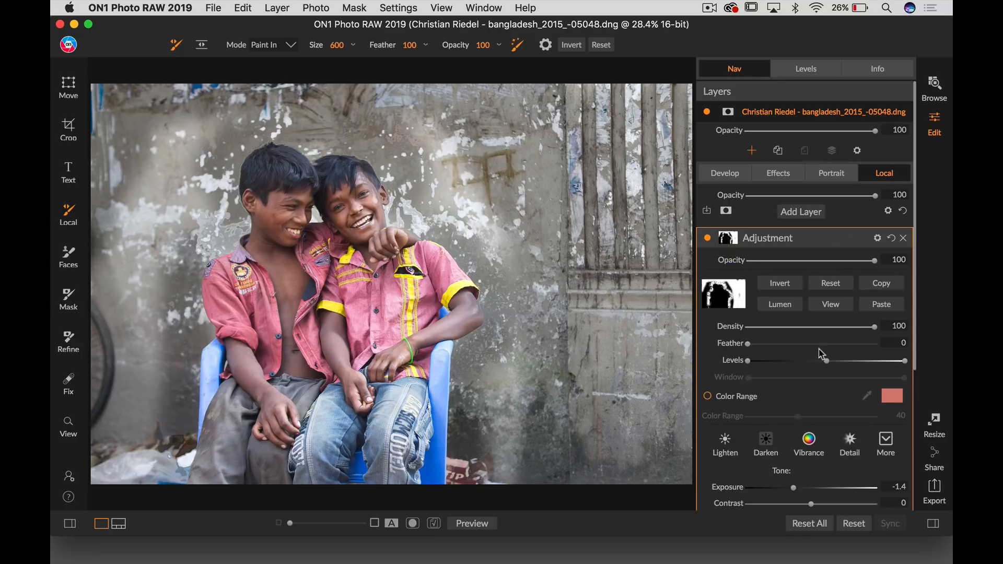
left_click(834, 306)
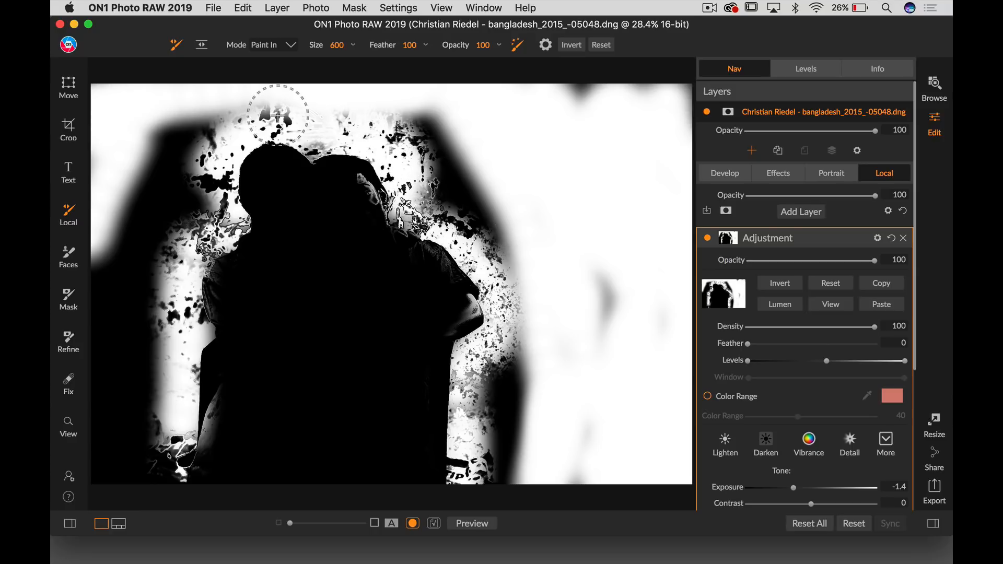
mouse_move(454, 126)
left_mouse_down()
mouse_move(394, 103)
mouse_move(411, 109)
mouse_move(263, 104)
mouse_move(193, 113)
mouse_move(128, 151)
mouse_move(193, 208)
mouse_move(175, 223)
mouse_move(184, 228)
mouse_move(174, 293)
mouse_move(210, 183)
left_mouse_up()
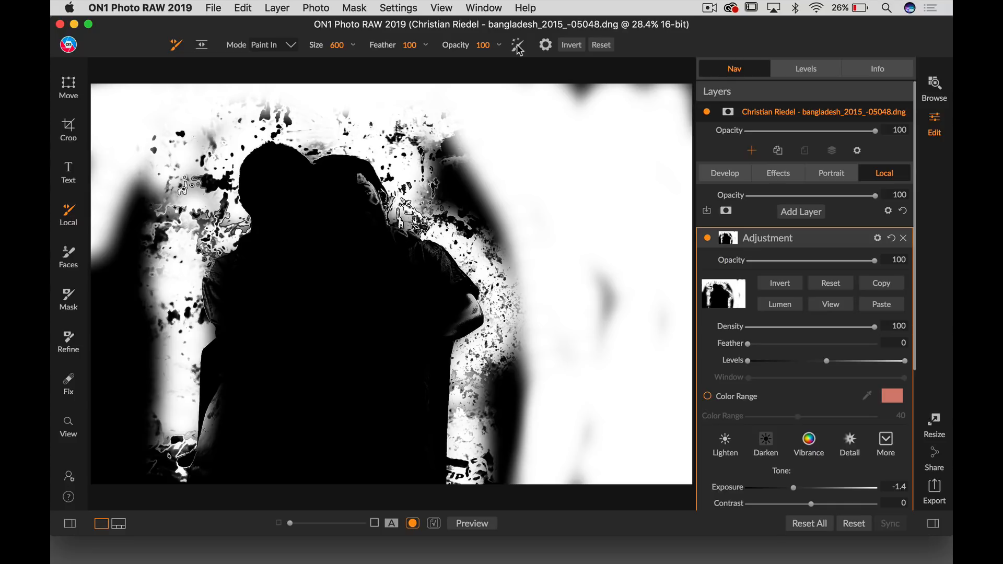
mouse_move(502, 155)
left_mouse_down()
mouse_move(410, 109)
mouse_move(392, 121)
mouse_move(519, 255)
mouse_move(553, 357)
mouse_move(595, 267)
mouse_move(624, 316)
mouse_move(611, 474)
mouse_move(594, 411)
mouse_move(657, 363)
mouse_move(668, 340)
mouse_move(651, 324)
mouse_move(643, 257)
mouse_move(564, 105)
mouse_move(644, 90)
left_mouse_up()
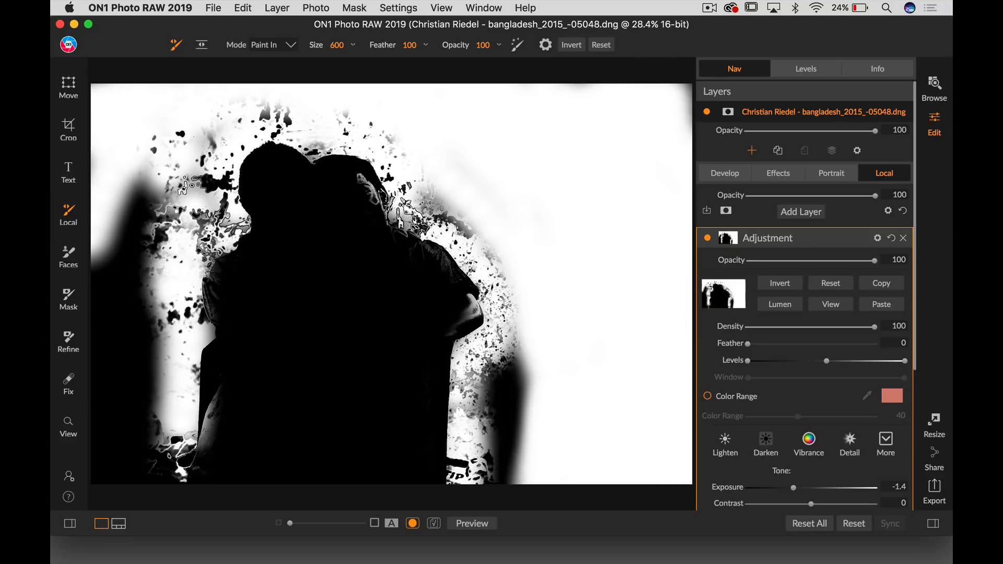
mouse_move(141, 172)
left_mouse_down()
mouse_move(141, 240)
mouse_move(105, 296)
mouse_move(117, 304)
mouse_move(119, 337)
mouse_move(138, 320)
mouse_move(150, 223)
mouse_move(179, 177)
mouse_move(182, 129)
mouse_move(134, 149)
mouse_move(173, 175)
mouse_move(219, 104)
mouse_move(248, 91)
mouse_move(174, 198)
mouse_move(150, 304)
mouse_move(143, 466)
mouse_move(117, 454)
mouse_move(112, 403)
mouse_move(86, 411)
mouse_move(109, 446)
mouse_move(99, 506)
mouse_move(119, 464)
mouse_move(149, 482)
mouse_move(134, 390)
mouse_move(99, 363)
mouse_move(165, 290)
mouse_move(101, 207)
mouse_move(88, 118)
mouse_move(157, 160)
mouse_move(254, 118)
left_mouse_up()
Step: Reduce the brush size to 300, fill the remaining mask gaps around the boys' outlines, and return to the photo view
key("bracketleft")
key("bracketleft")
key("bracketleft")
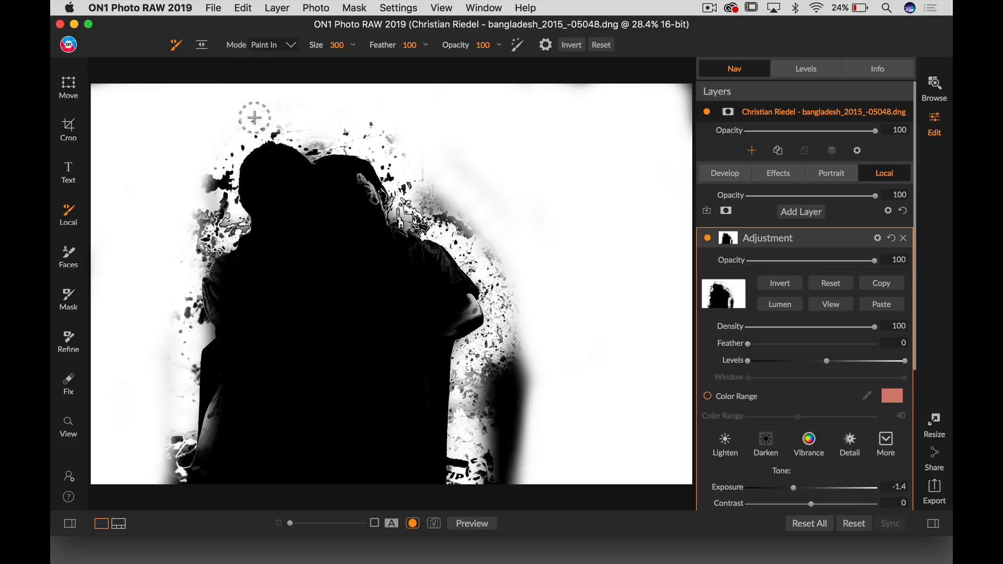
mouse_move(211, 172)
left_mouse_down()
mouse_move(213, 224)
mouse_move(197, 217)
mouse_move(210, 245)
mouse_move(189, 266)
mouse_move(188, 340)
mouse_move(179, 376)
mouse_move(166, 359)
mouse_move(166, 382)
left_mouse_up()
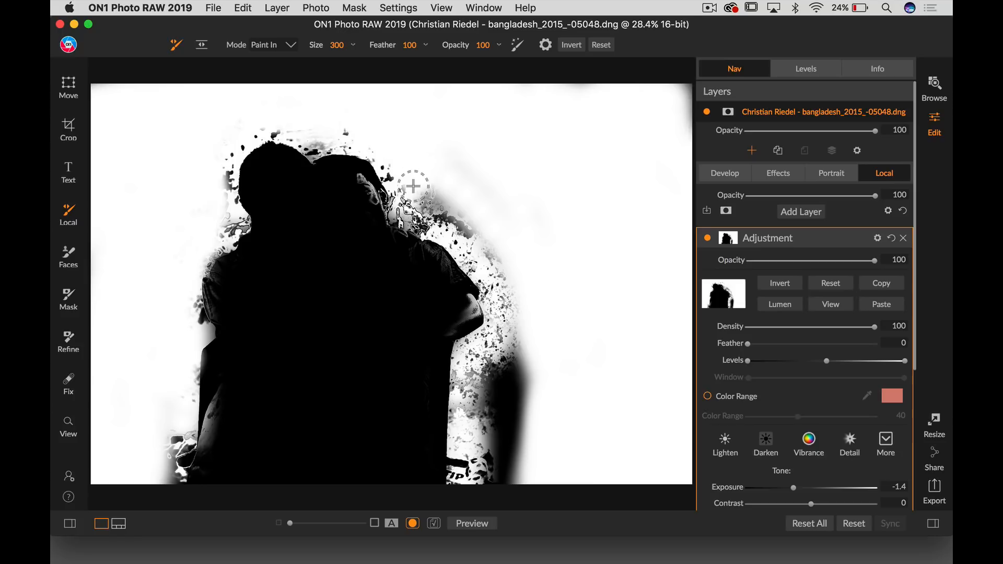
mouse_move(413, 186)
left_mouse_down()
mouse_move(441, 225)
mouse_move(470, 236)
left_mouse_up()
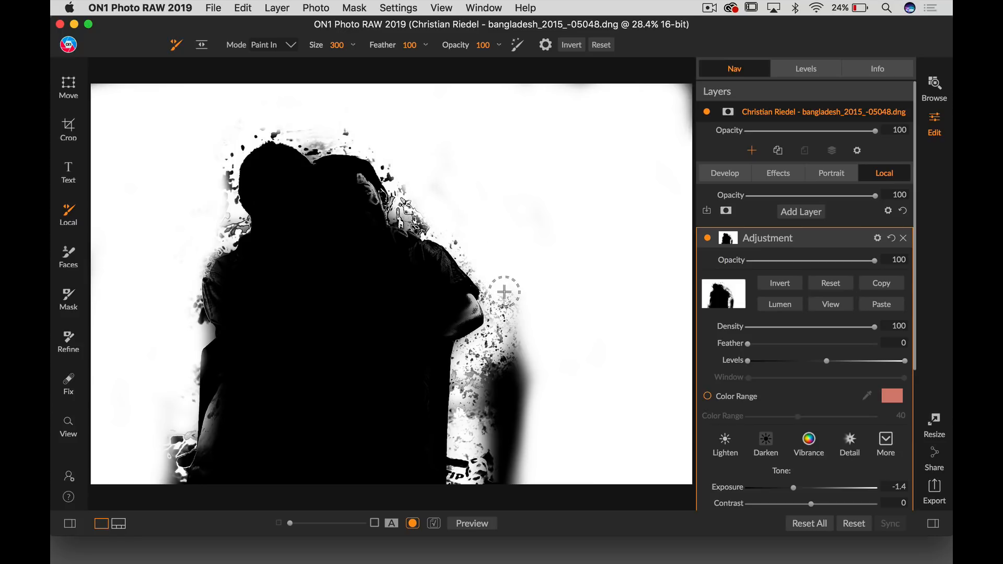
mouse_move(504, 292)
left_mouse_down()
mouse_move(513, 328)
mouse_move(514, 319)
mouse_move(505, 357)
mouse_move(498, 349)
mouse_move(484, 380)
mouse_move(476, 364)
mouse_move(498, 336)
mouse_move(478, 381)
mouse_move(473, 442)
mouse_move(470, 407)
mouse_move(477, 485)
mouse_move(502, 394)
mouse_move(513, 401)
mouse_move(504, 423)
mouse_move(515, 354)
mouse_move(497, 387)
mouse_move(518, 415)
mouse_move(520, 395)
mouse_move(538, 457)
mouse_move(526, 493)
mouse_move(506, 486)
mouse_move(499, 468)
mouse_move(558, 347)
mouse_move(542, 390)
mouse_move(531, 380)
mouse_move(520, 398)
left_mouse_up()
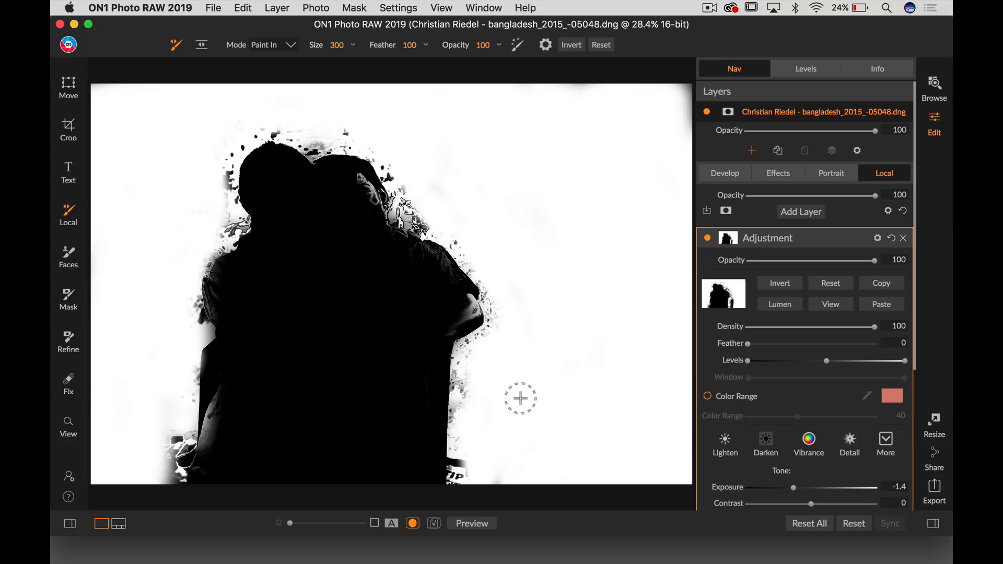
left_click(832, 305)
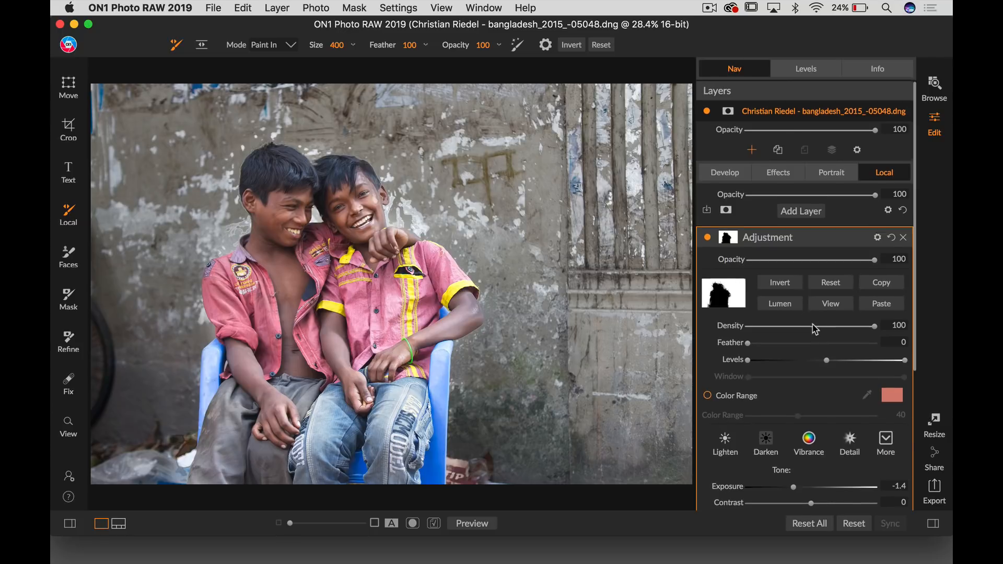
Step: Set the local adjustment's Exposure to -1.1
scroll(810, 329, "down", 5)
left_click_drag(792, 321, 798, 320)
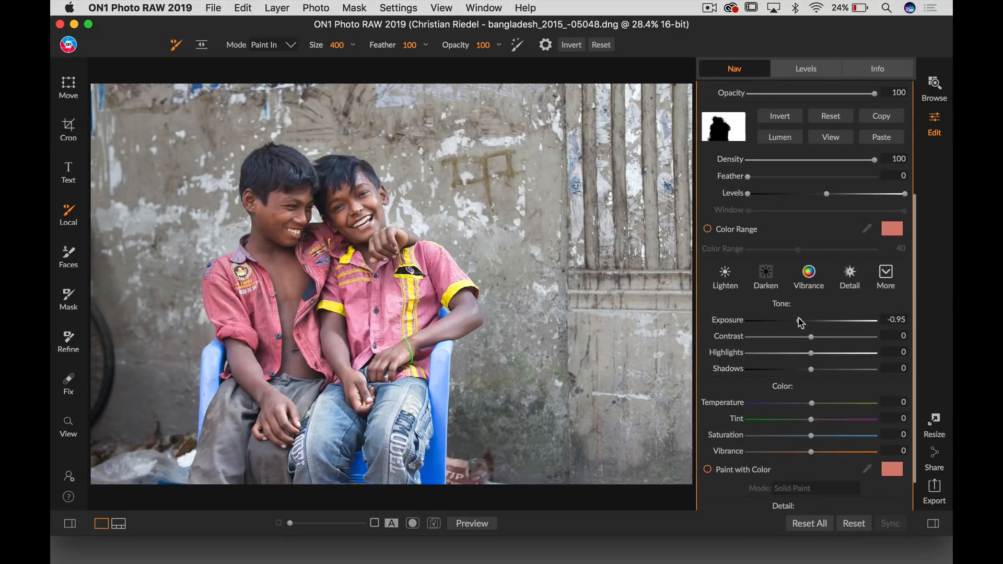
left_click_drag(799, 319, 796, 320)
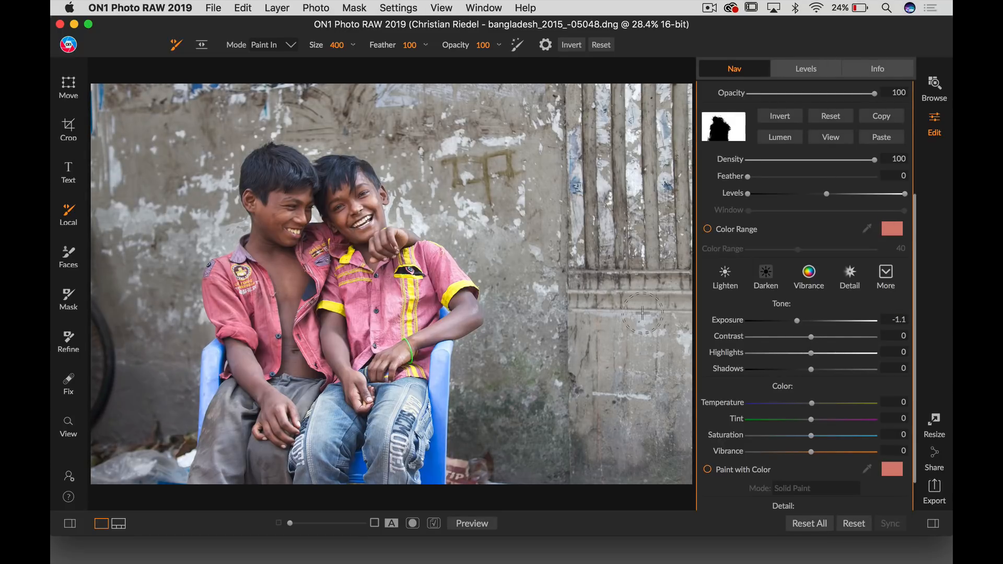
Step: Compare the photo with and without the background adjustment, leaving the adjustment enabled
scroll(773, 324, "up", 5)
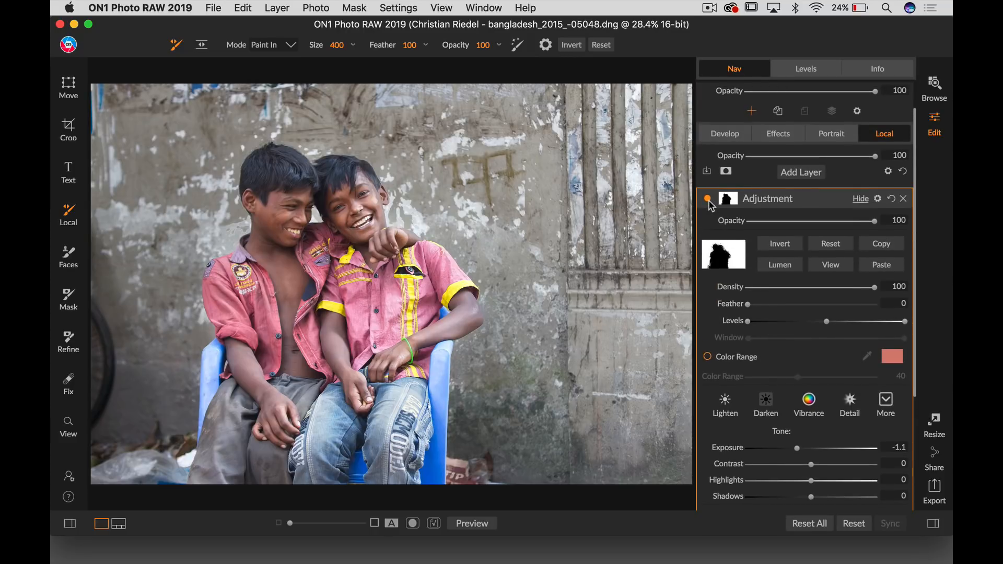
left_click(708, 199)
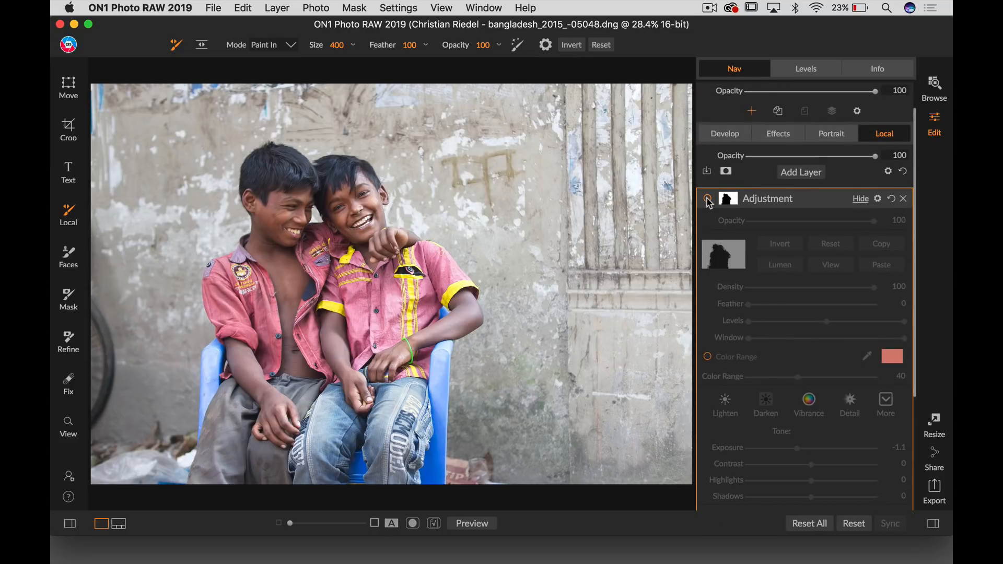
left_click(708, 199)
left_click(708, 199)
left_click(708, 199)
left_click(708, 199)
left_click(708, 199)
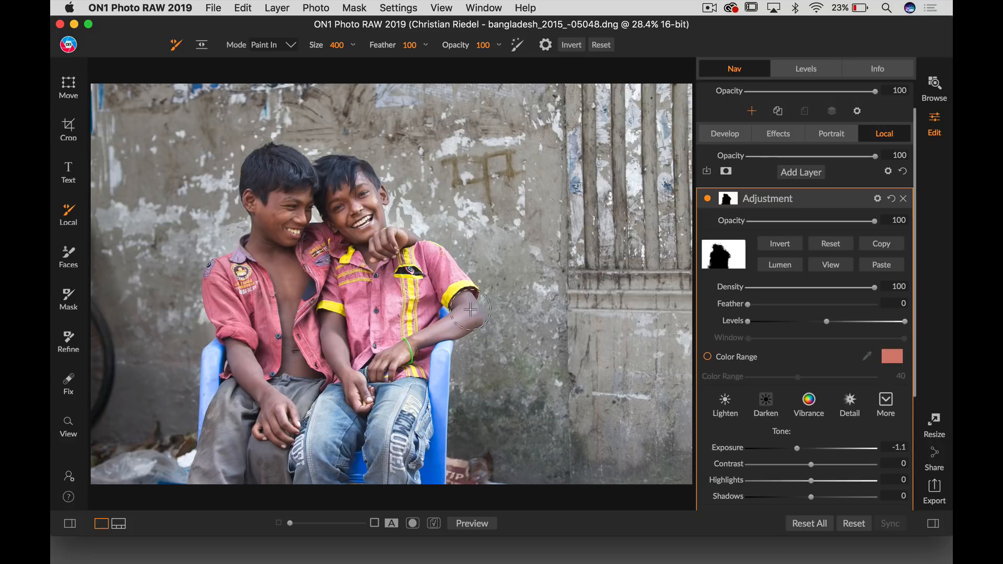
Step: Switch the local adjustment brush to Paint Out mode and reduce its size to 150
left_click(284, 46)
left_click(274, 61)
key("bracketleft")
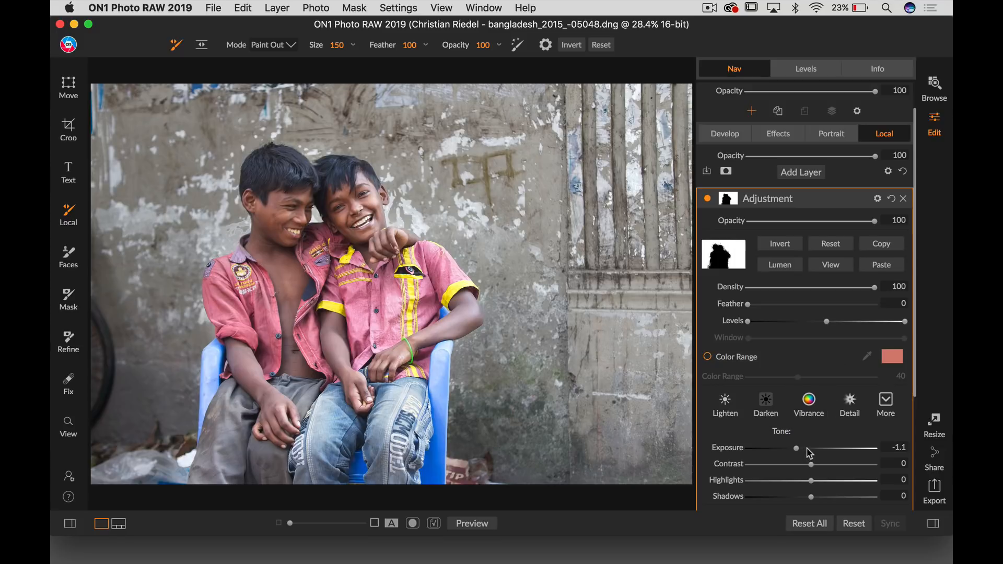
Step: Raise the background adjustment's Saturation to 69 and its Structure to 27
scroll(836, 351, "down", 5)
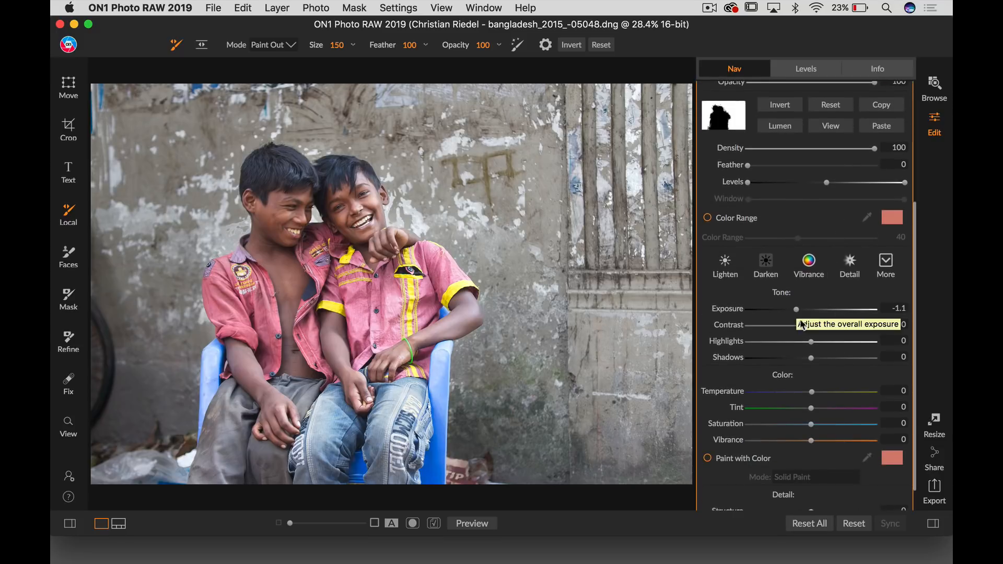
scroll(837, 388, "down", 1)
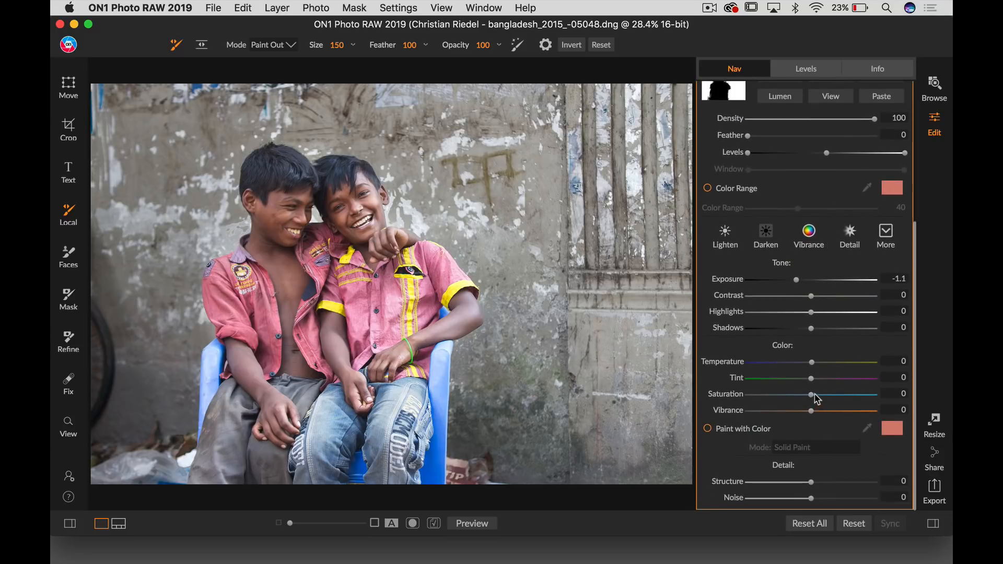
left_click_drag(814, 394, 838, 391)
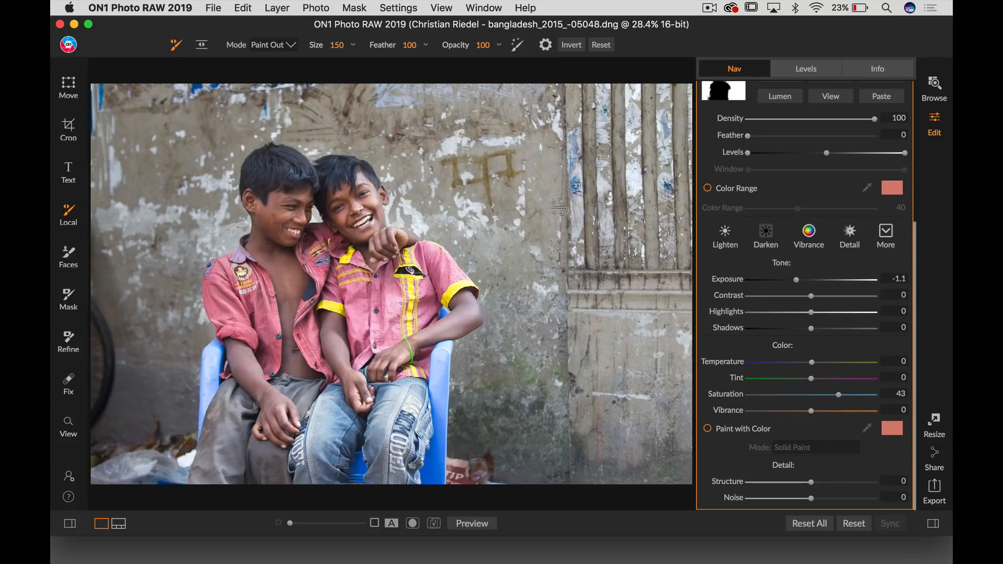
mouse_move(839, 394)
left_mouse_down()
mouse_move(830, 394)
mouse_move(855, 396)
left_mouse_up()
mouse_move(814, 482)
left_mouse_down()
mouse_move(903, 480)
mouse_move(824, 483)
mouse_move(833, 488)
left_mouse_up()
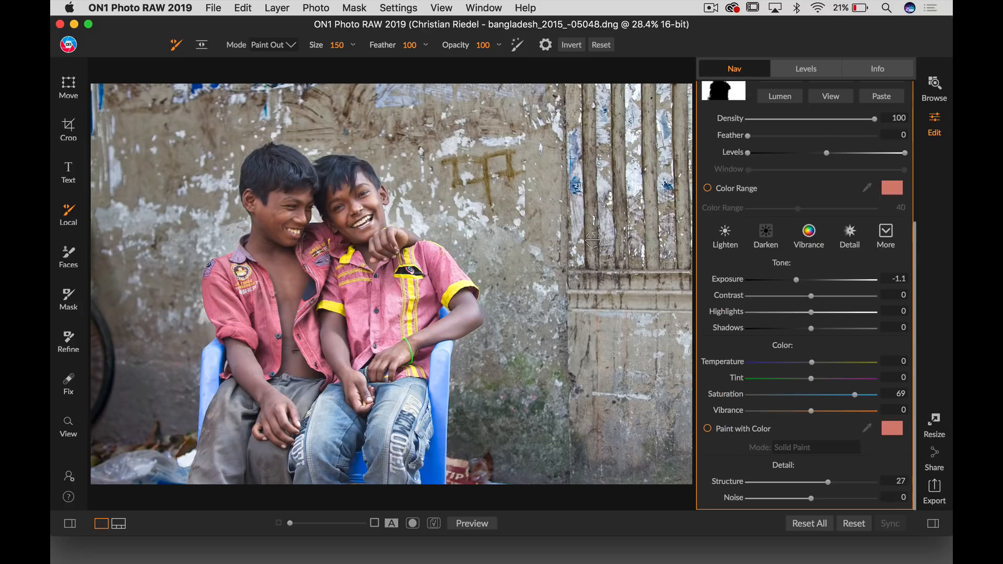
Step: Collapse the local adjustment and fine-tune the photo's overall Develop Exposure, settling on 1
scroll(712, 167, "up", 5)
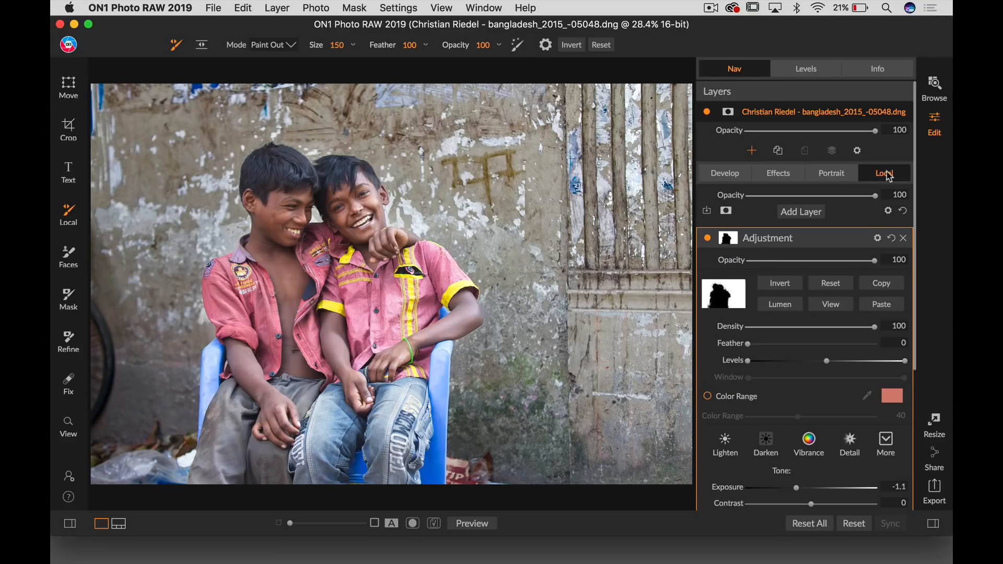
left_click(863, 238)
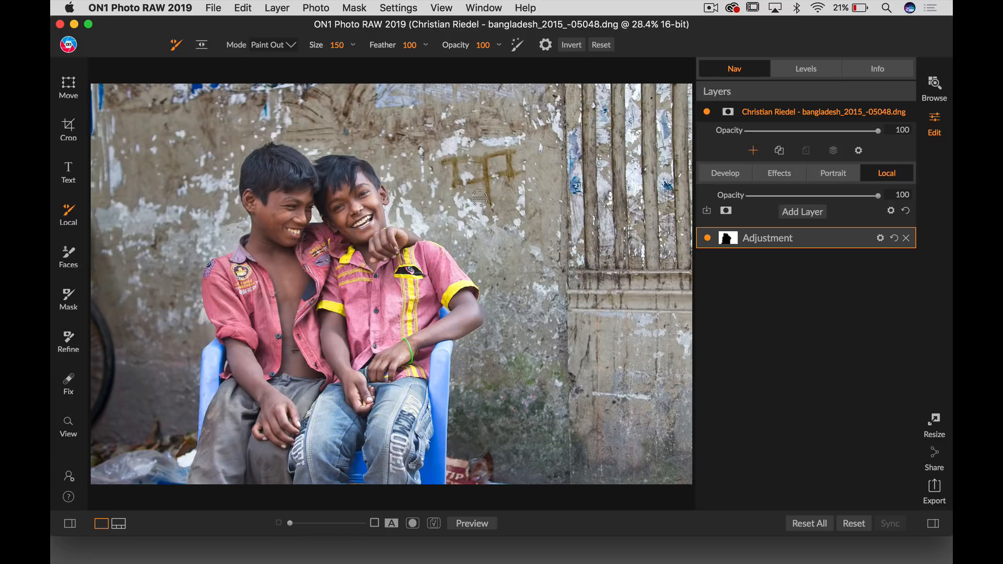
left_click(726, 175)
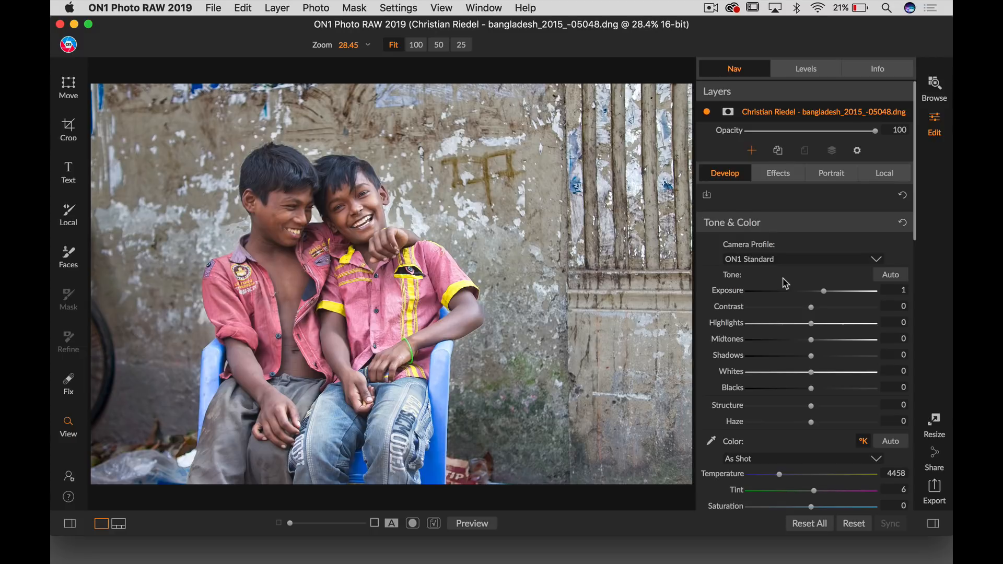
scroll(785, 283, "down", 3)
left_click_drag(826, 239, 827, 238)
left_click_drag(828, 234, 824, 234)
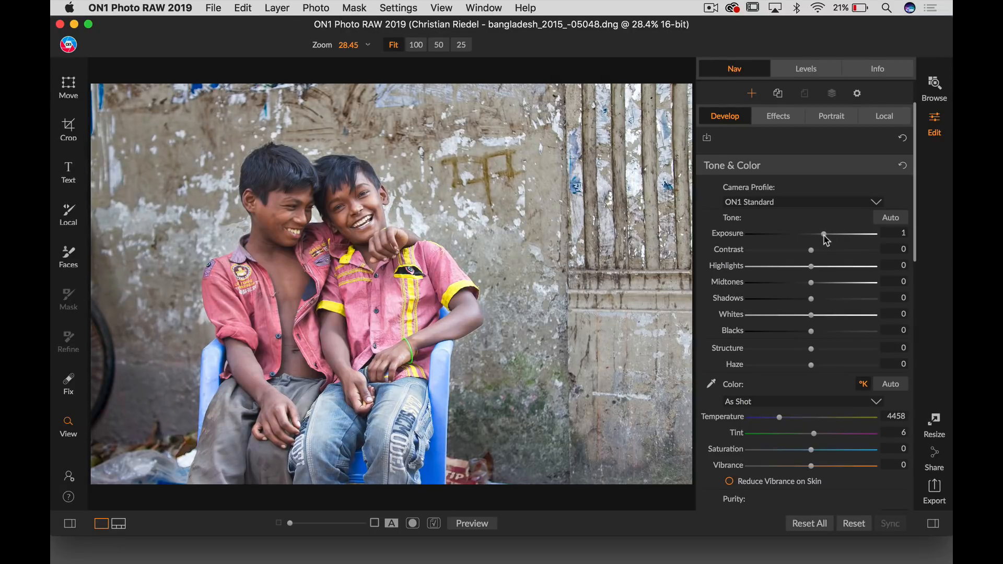
Step: Set the portrait's overall Develop Exposure to 1.1, Structure to 17 and Temperature to 4575
scroll(811, 320, "down", 2)
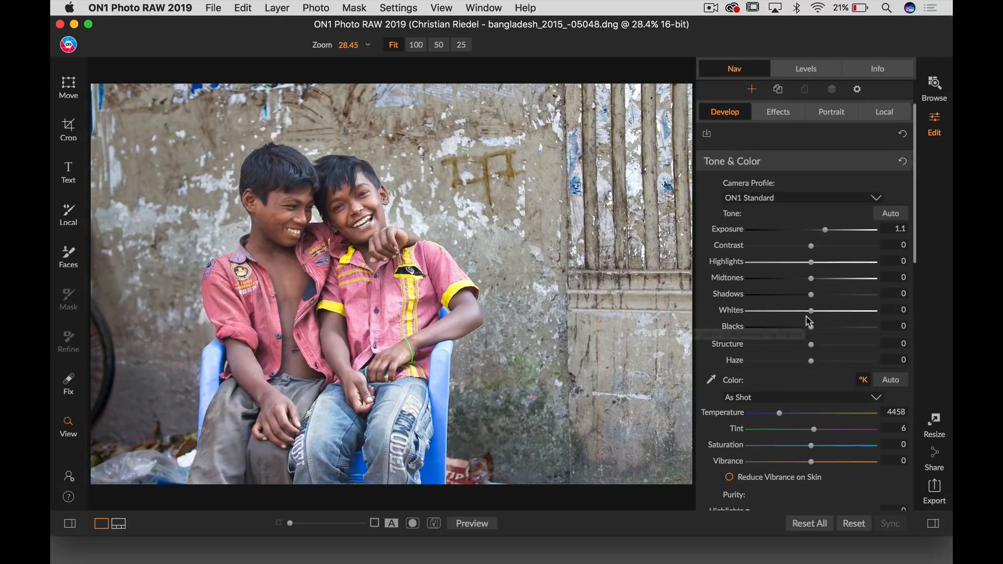
mouse_move(815, 303)
left_mouse_down()
mouse_move(832, 304)
mouse_move(822, 306)
left_mouse_up()
left_click_drag(780, 375, 781, 374)
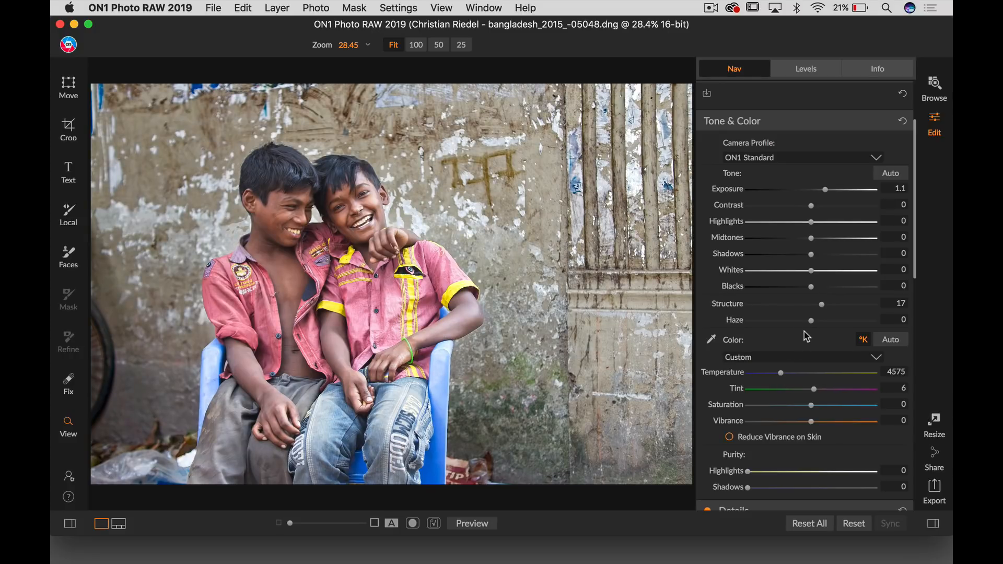
Step: Add a second local adjustment with Exposure 0.35 and set its brush to Paint In at size 400
scroll(805, 336, "up", 4)
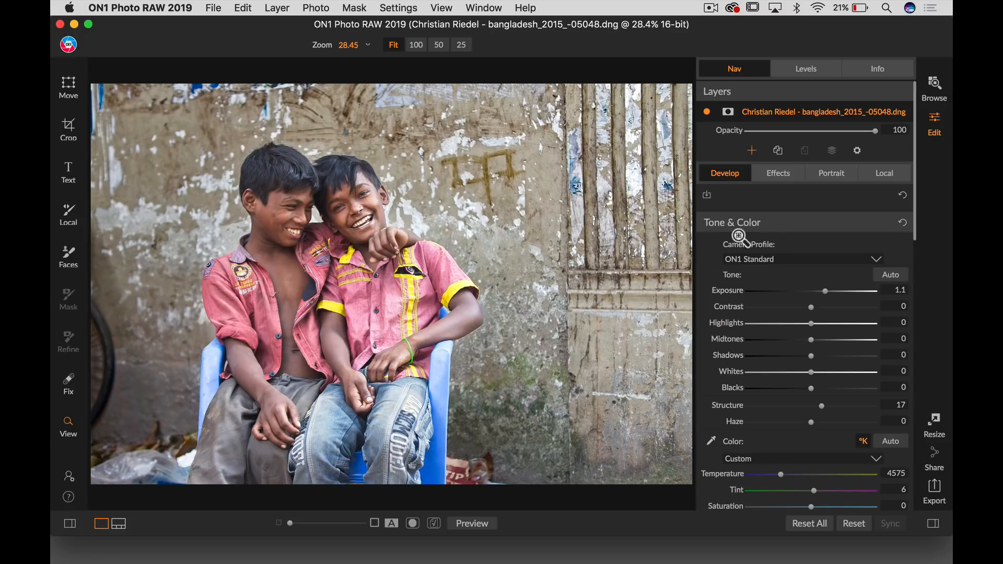
left_click(883, 175)
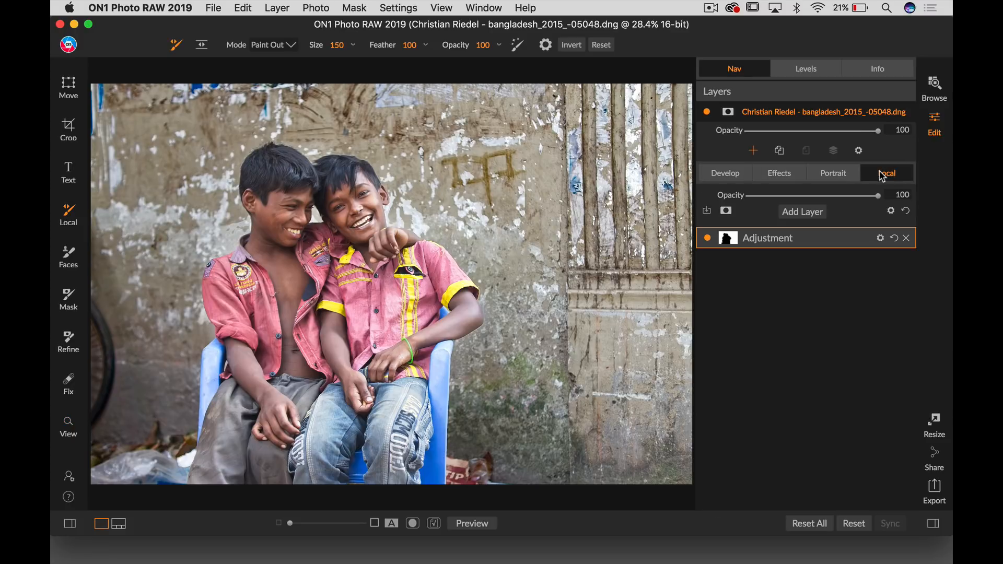
left_click(810, 214)
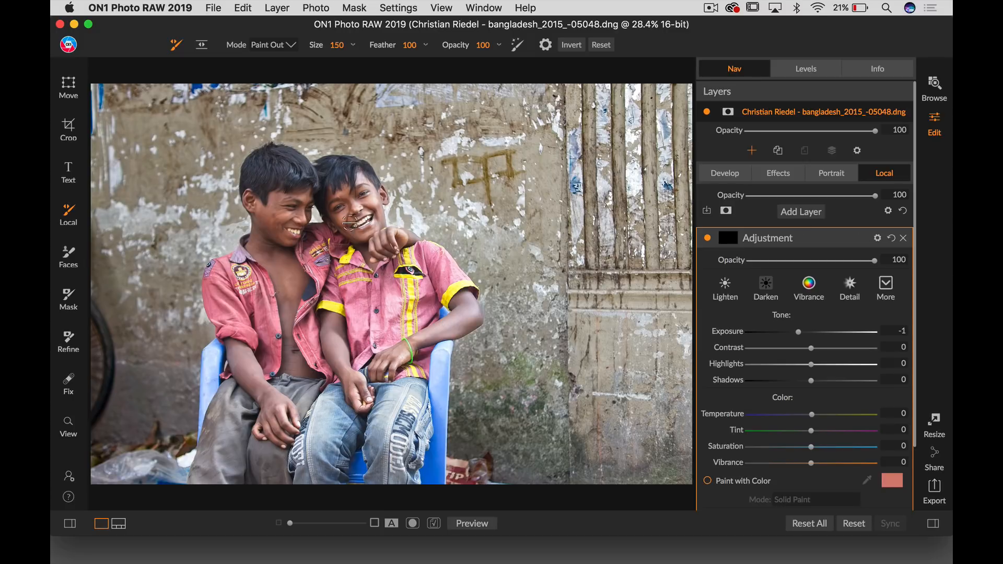
key("bracketright")
key("bracketright")
key("bracketright")
key("bracketright")
key("bracketright")
left_click_drag(798, 332, 815, 332)
left_click(290, 45)
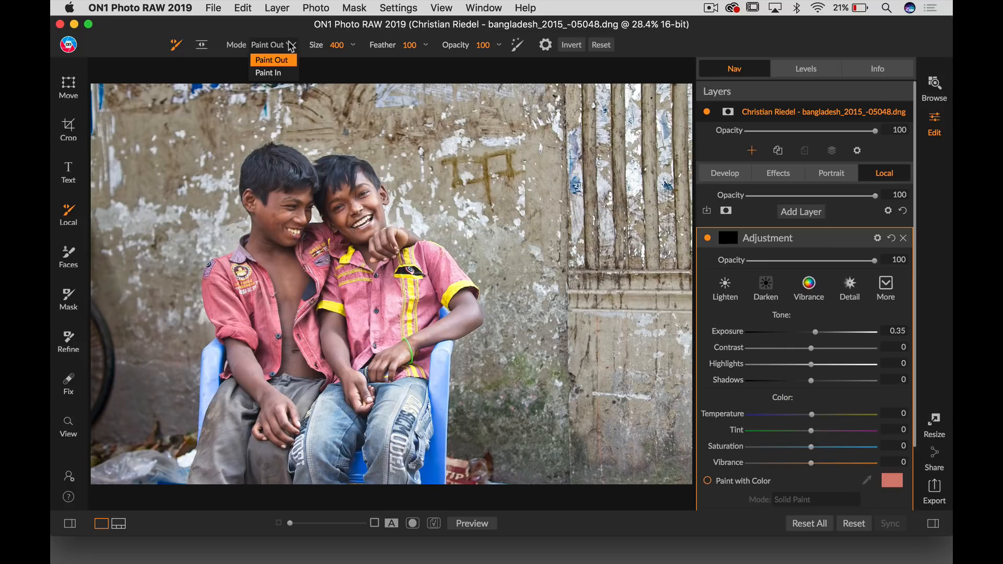
left_click(277, 74)
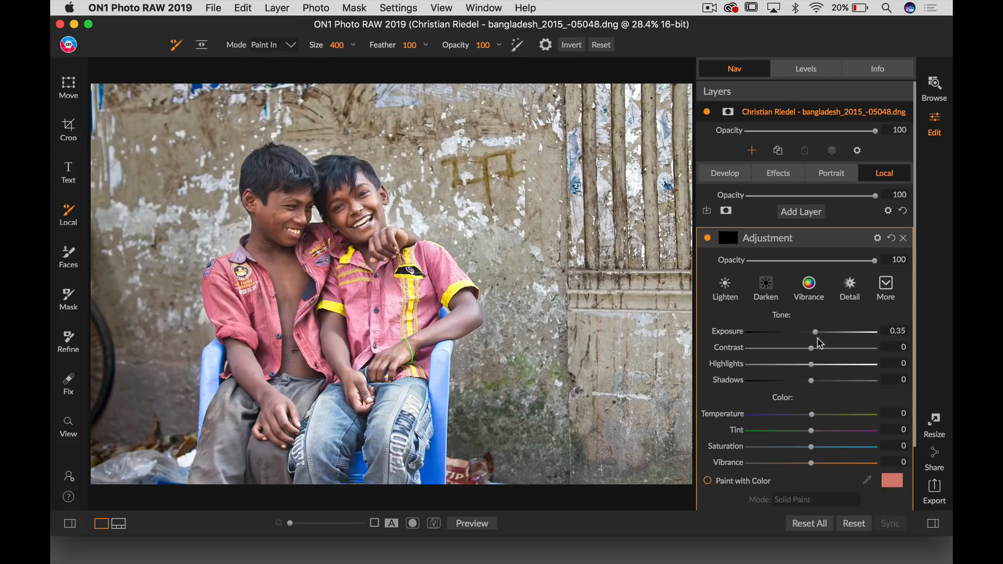
Step: Paint the brightening over the two boys' faces, arms and shirts, and raise that adjustment's Structure to 45
mouse_move(282, 195)
left_mouse_down()
mouse_move(282, 285)
mouse_move(292, 293)
mouse_move(349, 229)
mouse_move(347, 188)
mouse_move(370, 219)
mouse_move(348, 197)
mouse_move(364, 240)
left_mouse_up()
mouse_move(363, 285)
left_mouse_down()
mouse_move(404, 287)
mouse_move(408, 308)
mouse_move(384, 316)
left_mouse_up()
mouse_move(275, 304)
left_mouse_down()
mouse_move(260, 291)
mouse_move(243, 301)
mouse_move(275, 338)
mouse_move(281, 372)
mouse_move(322, 326)
mouse_move(411, 304)
left_mouse_up()
scroll(804, 376, "down", 3)
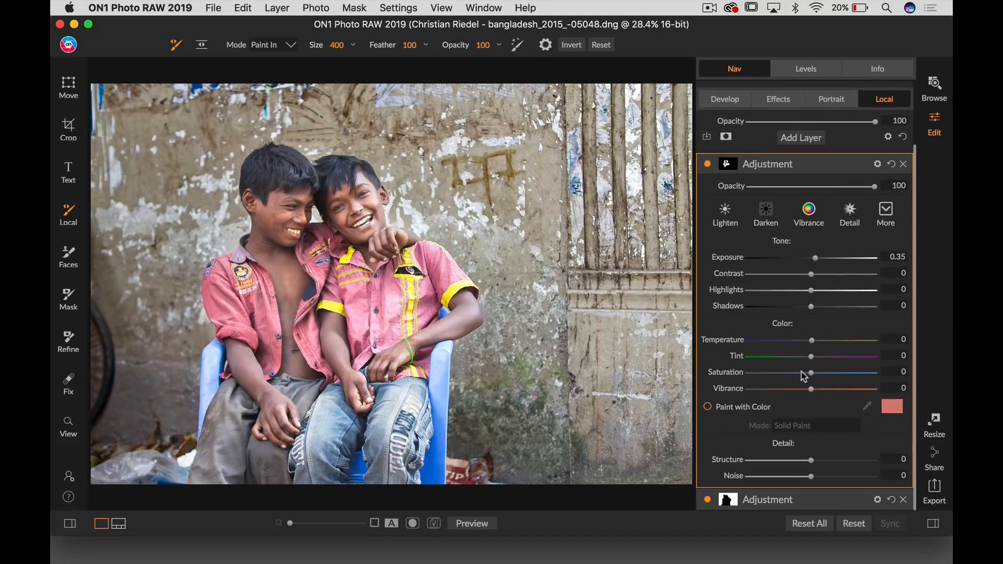
left_click_drag(816, 461, 841, 463)
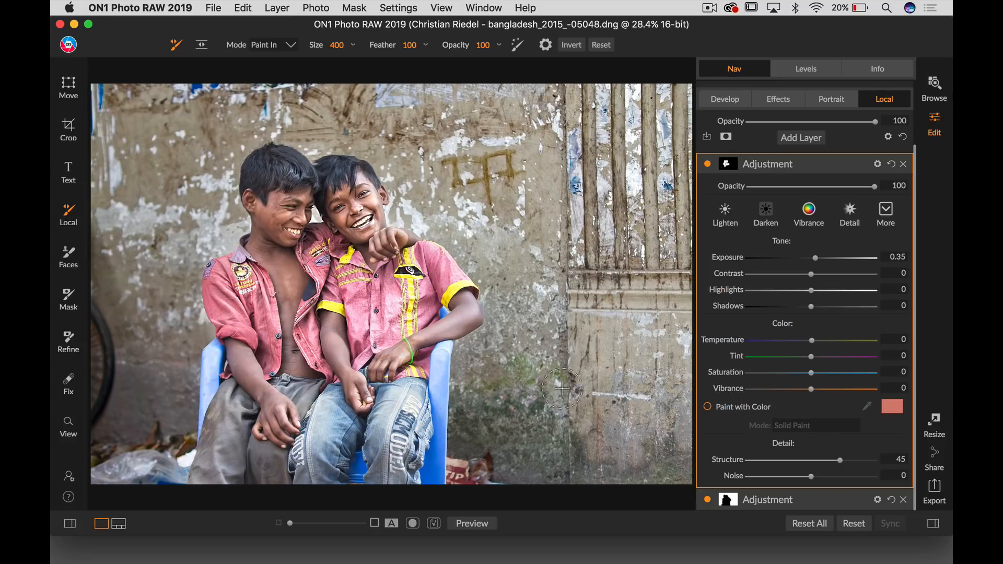
Step: Collapse the new local adjustment and compare the edited portrait with the original twice, leaving the edits shown
left_click(862, 164)
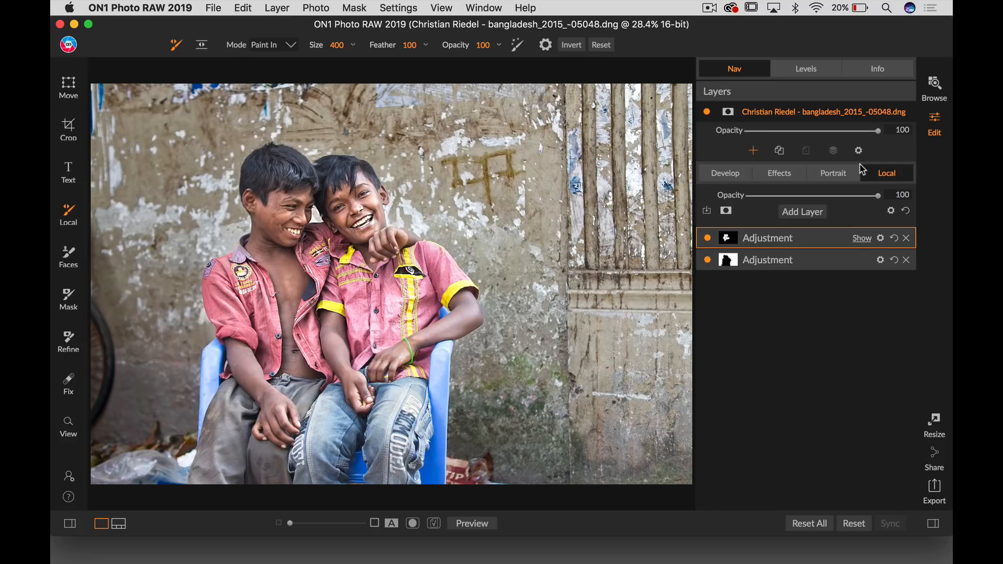
key("super+p")
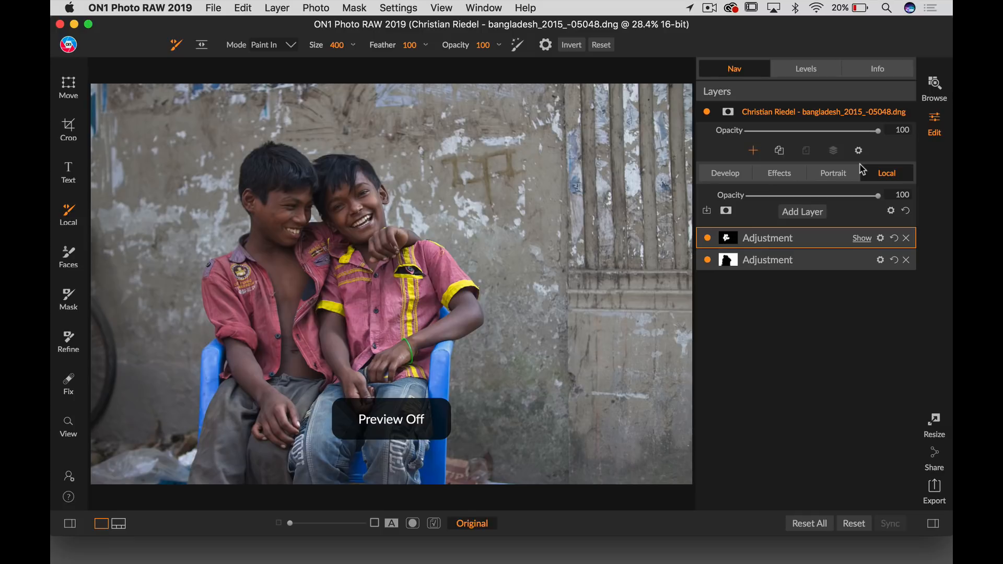
key("super+p")
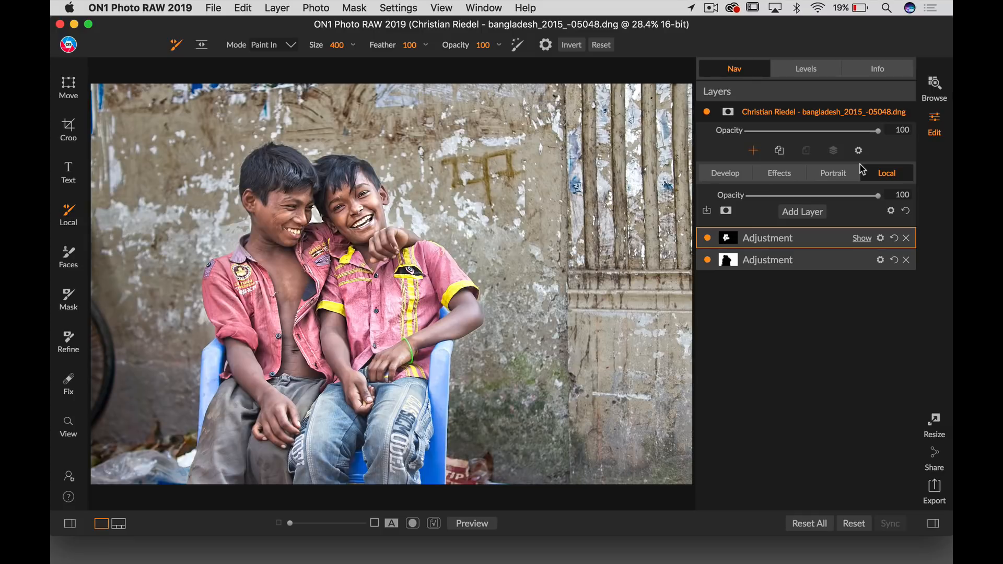
key("super+p")
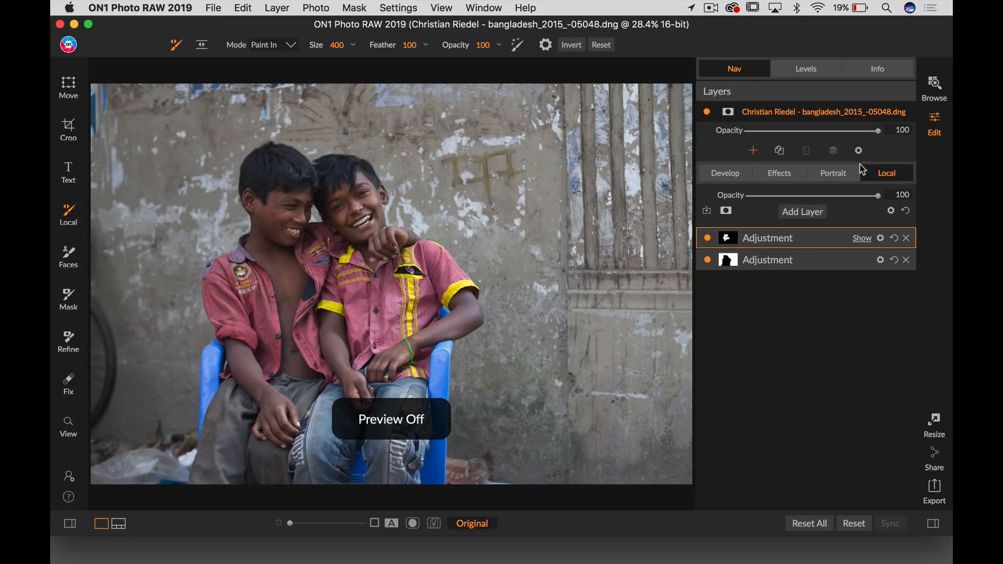
key("super+p")
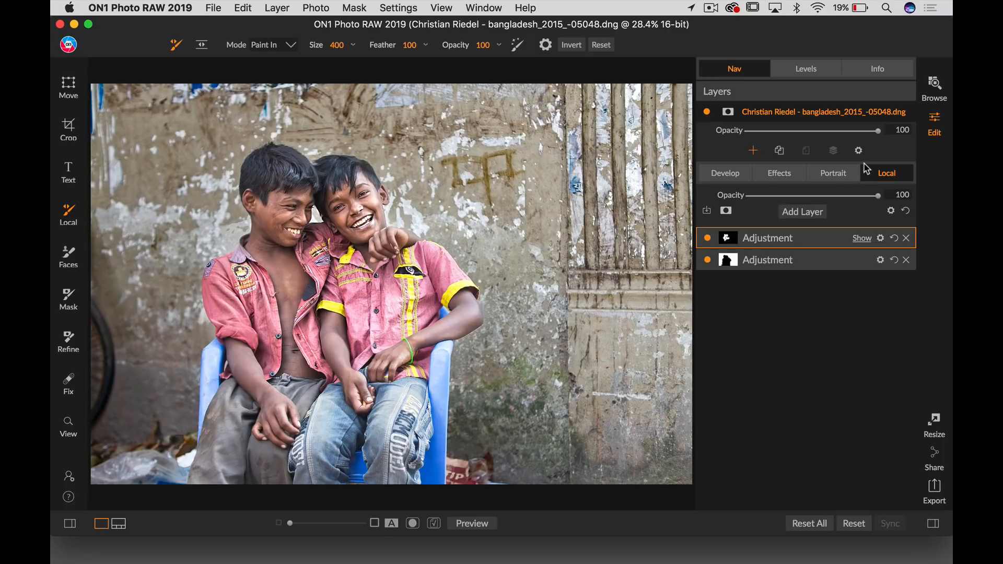
Step: Return to the photo browser and open the underwater moray eel photo, P7150070.ORF, for editing
left_click(933, 85)
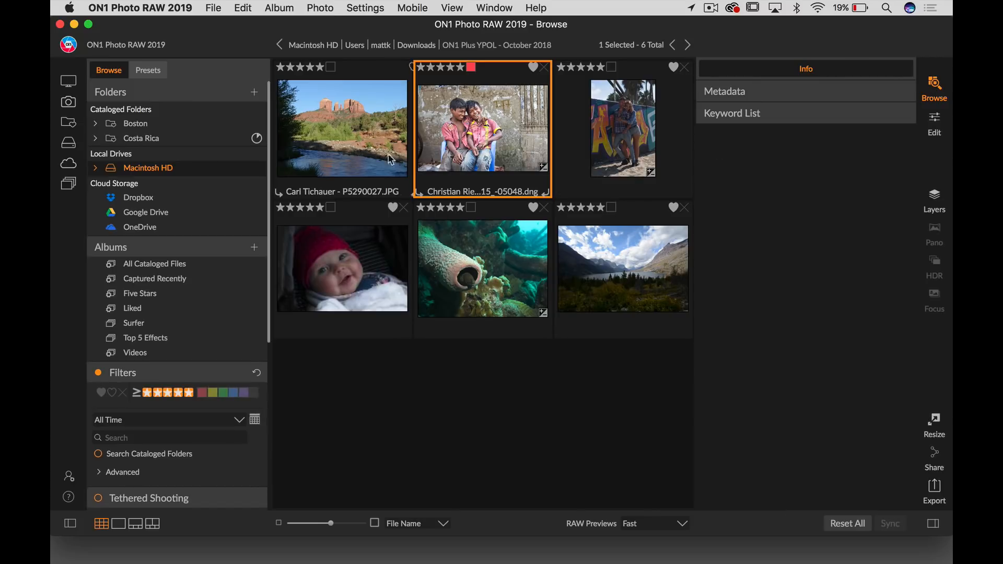
left_click(450, 266)
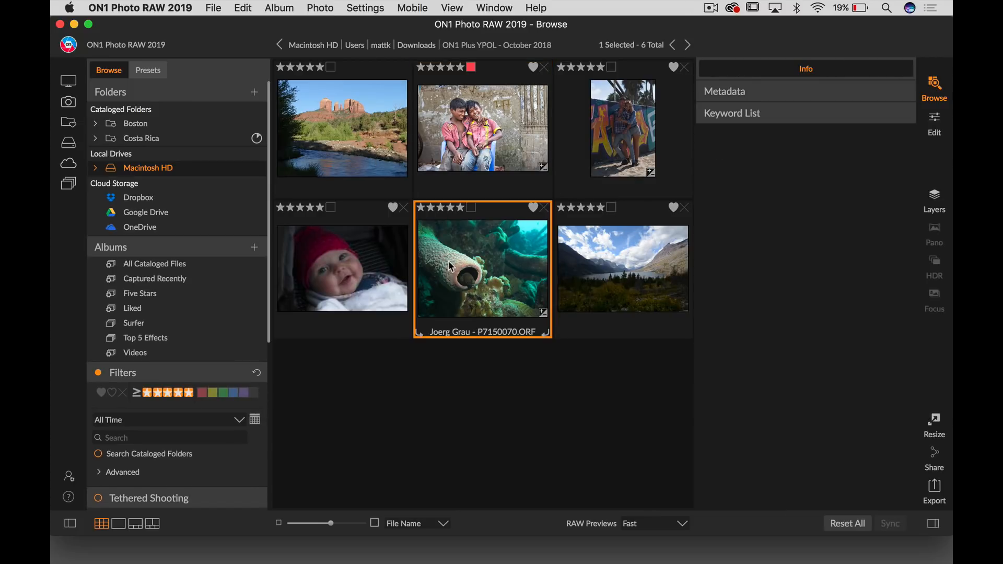
left_click(935, 119)
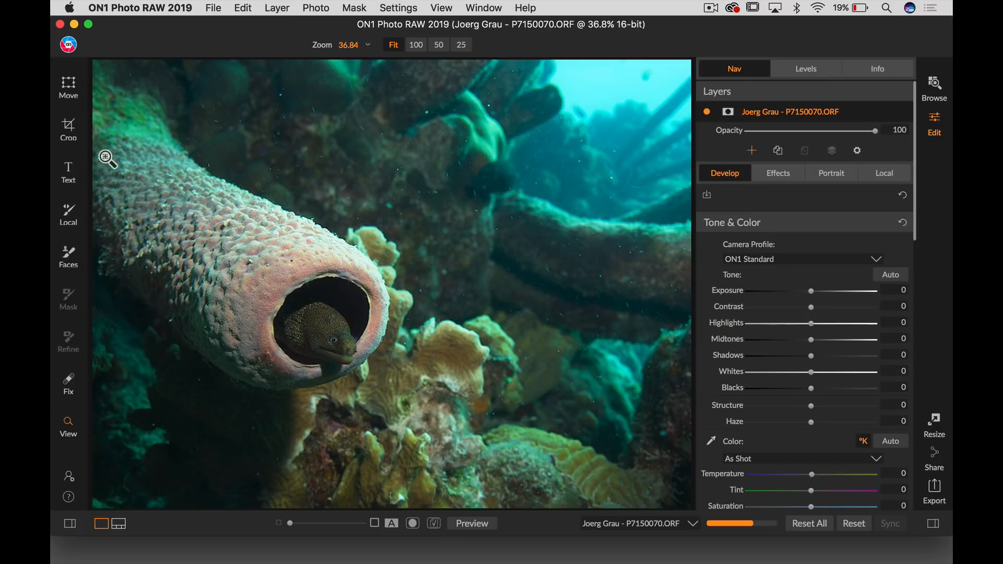
Step: Crop the underwater photo to about 4076 × 2783 pixels, trimming its edges around the sponge and eel
left_click(68, 127)
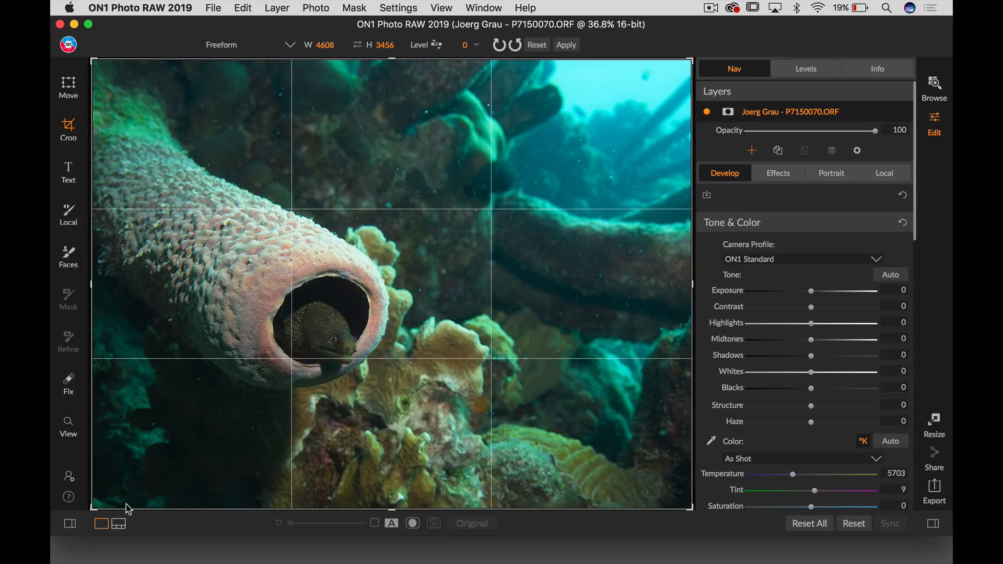
left_click_drag(94, 510, 128, 474)
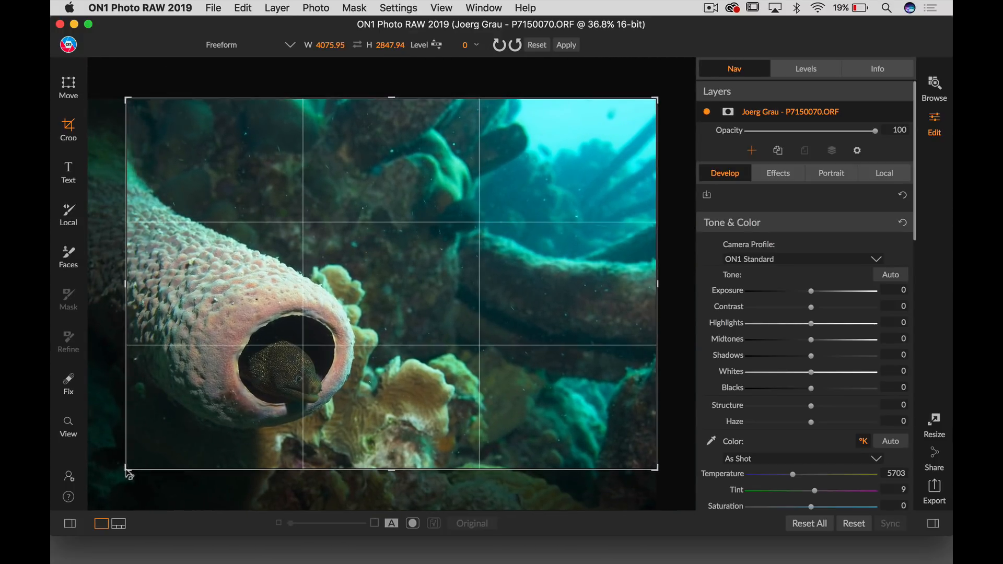
left_click_drag(391, 99, 393, 106)
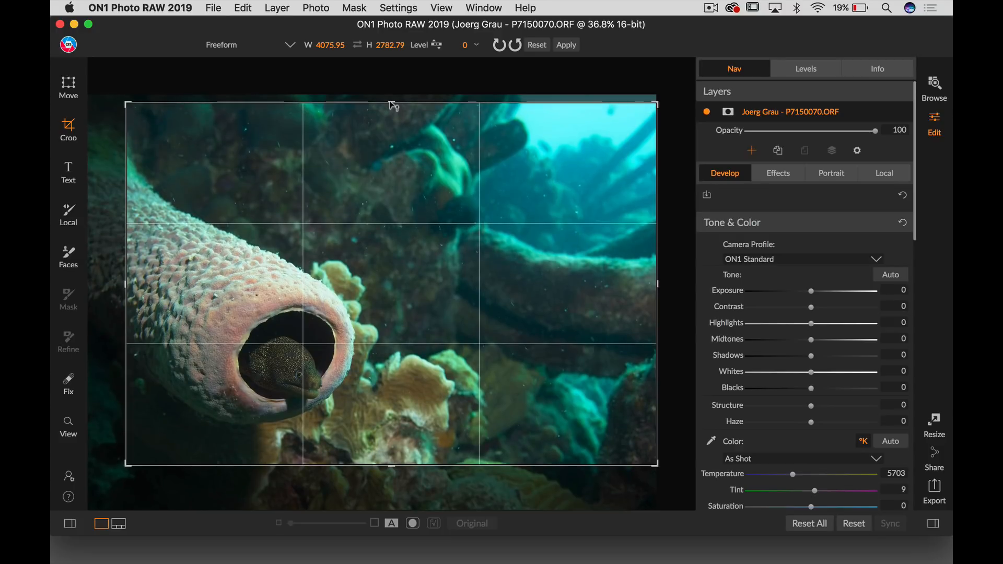
left_click(566, 45)
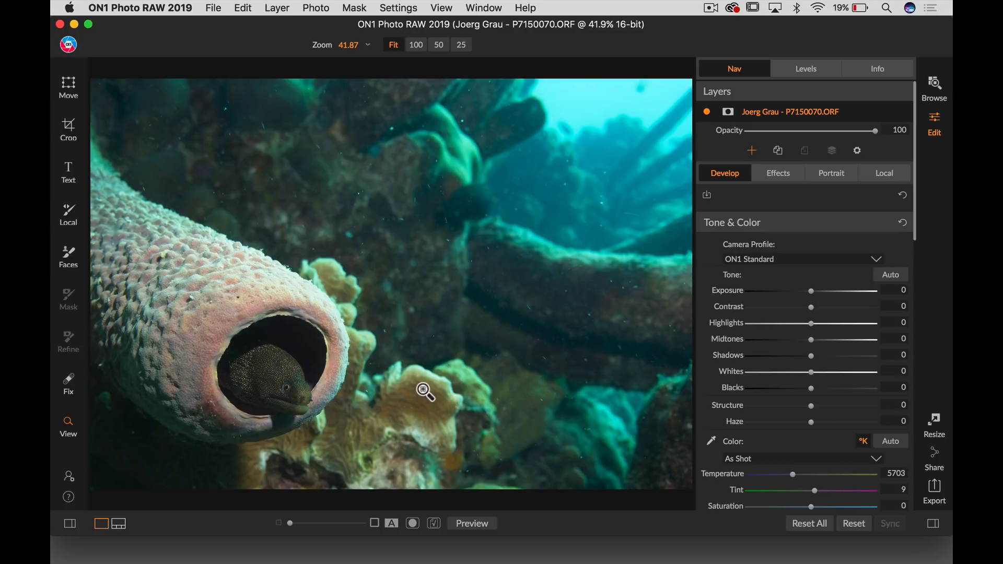
Step: Set the underwater photo's white balance by sampling the pinkish surface of the tube sponge
scroll(832, 262, "down", 8)
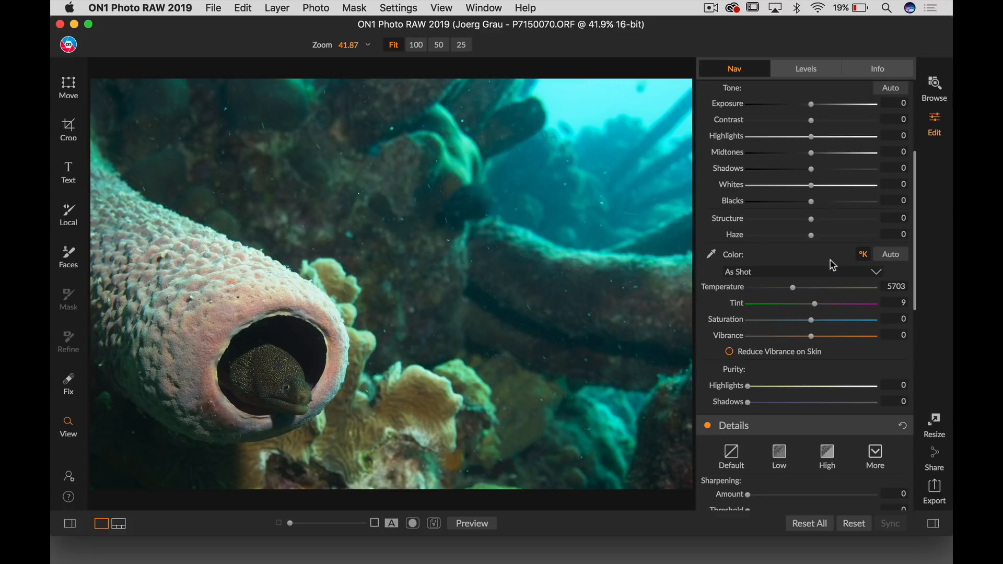
left_click(711, 255)
left_click(209, 272)
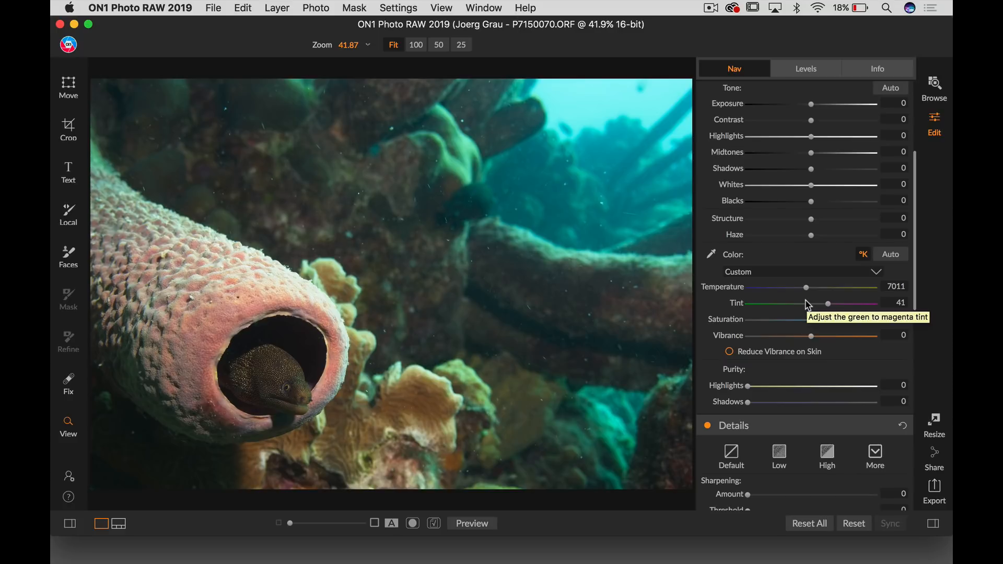
Step: Fine-tune the underwater photo's colour to Temperature 7575, Tint 36 and Vibrance -17
mouse_move(828, 305)
left_mouse_down()
mouse_move(793, 309)
mouse_move(822, 306)
left_mouse_up()
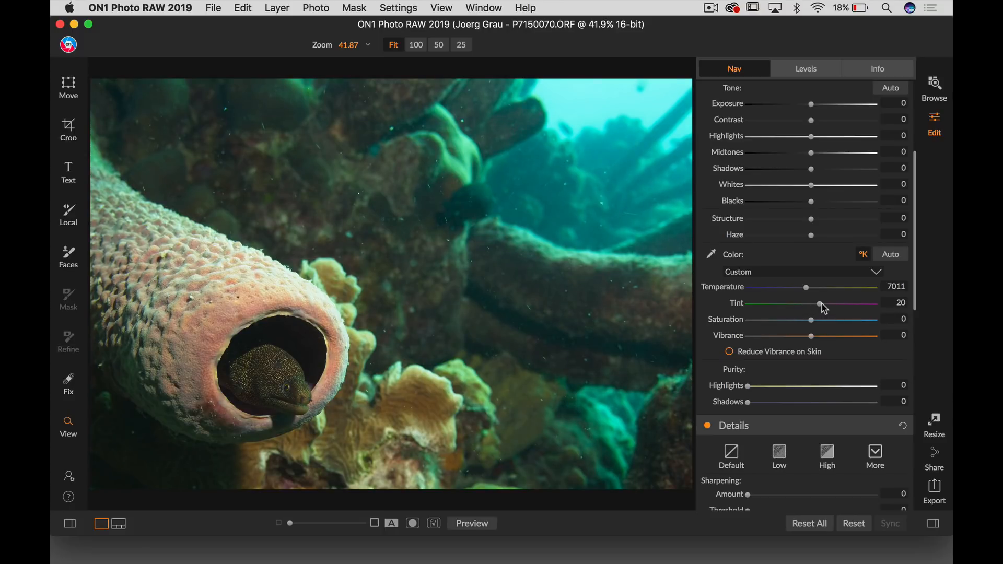
mouse_move(823, 308)
left_mouse_down()
mouse_move(846, 306)
mouse_move(838, 307)
left_mouse_up()
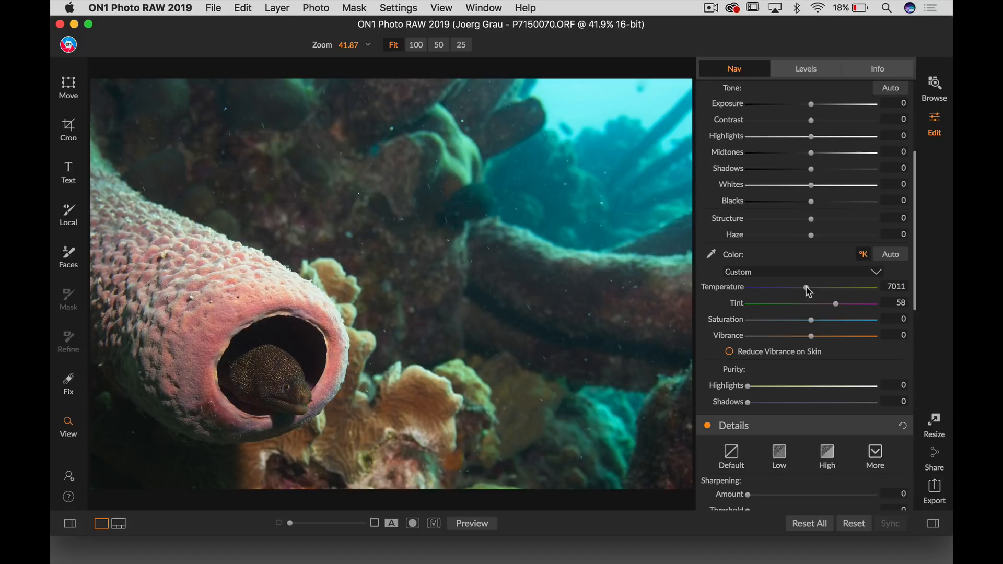
mouse_move(808, 291)
left_mouse_down()
mouse_move(788, 289)
mouse_move(814, 291)
left_mouse_up()
left_click(530, 306)
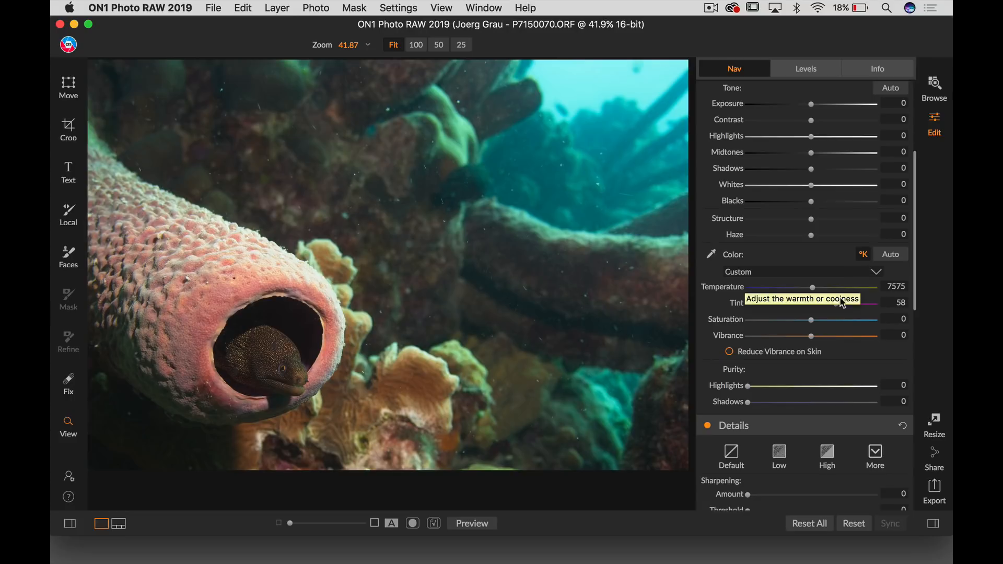
mouse_move(836, 303)
left_mouse_down()
mouse_move(845, 306)
mouse_move(827, 303)
left_mouse_up()
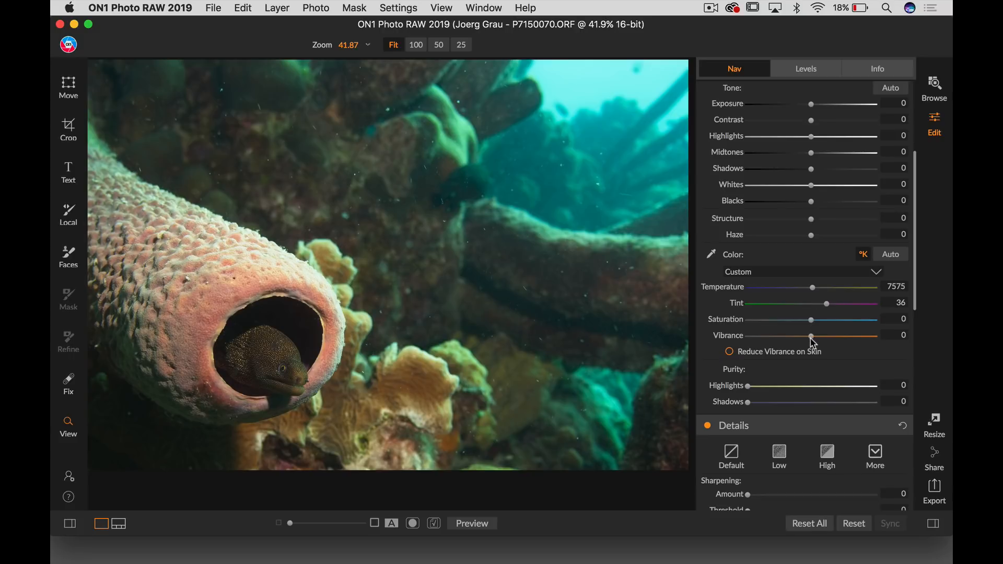
left_click_drag(813, 343, 795, 342)
mouse_move(805, 336)
left_mouse_down()
mouse_move(790, 337)
mouse_move(800, 334)
left_mouse_up()
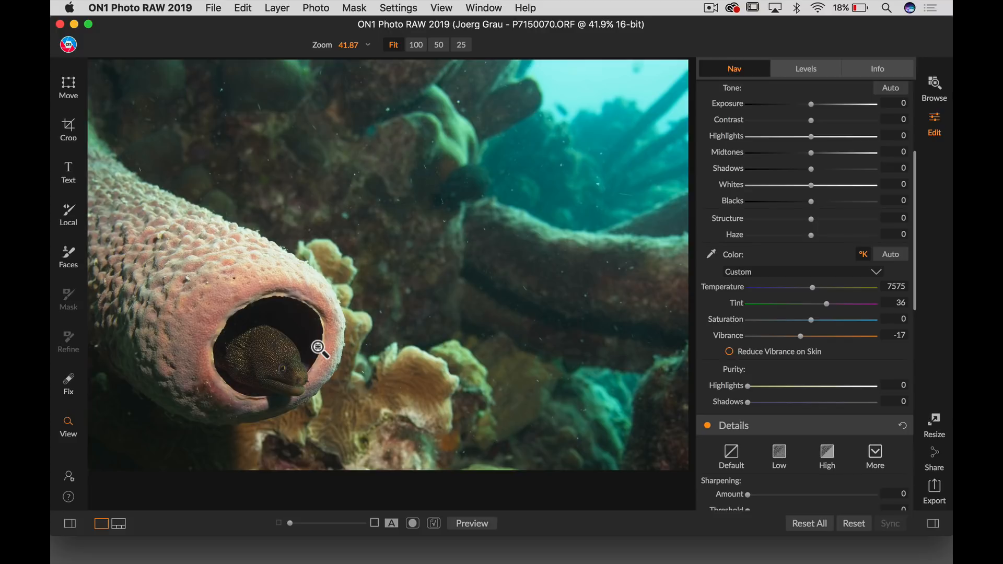
Step: Set a local adjustment to Exposure -0.5 and paint it over the tube sponge's body behind the opening
scroll(829, 197, "up", 5)
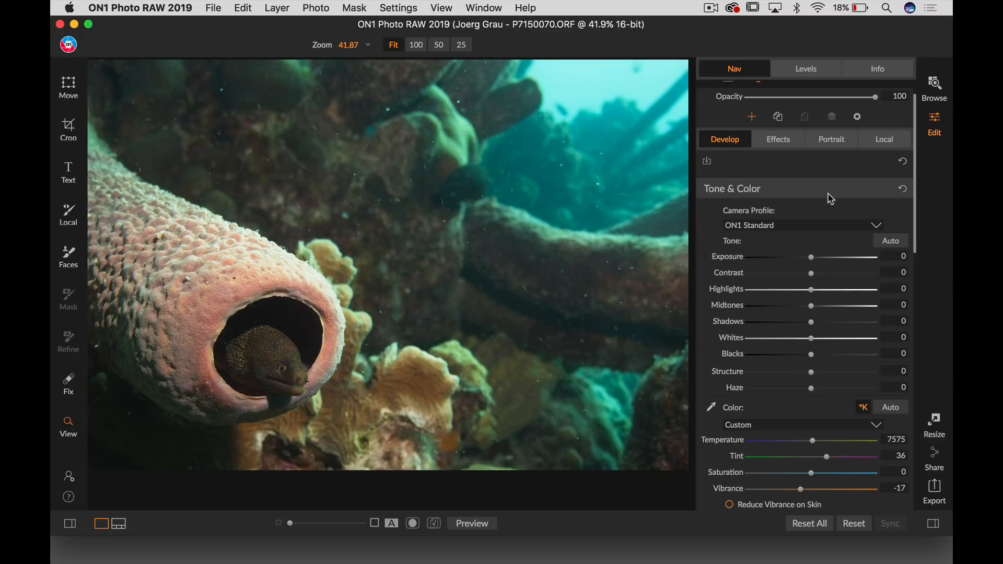
left_click(882, 144)
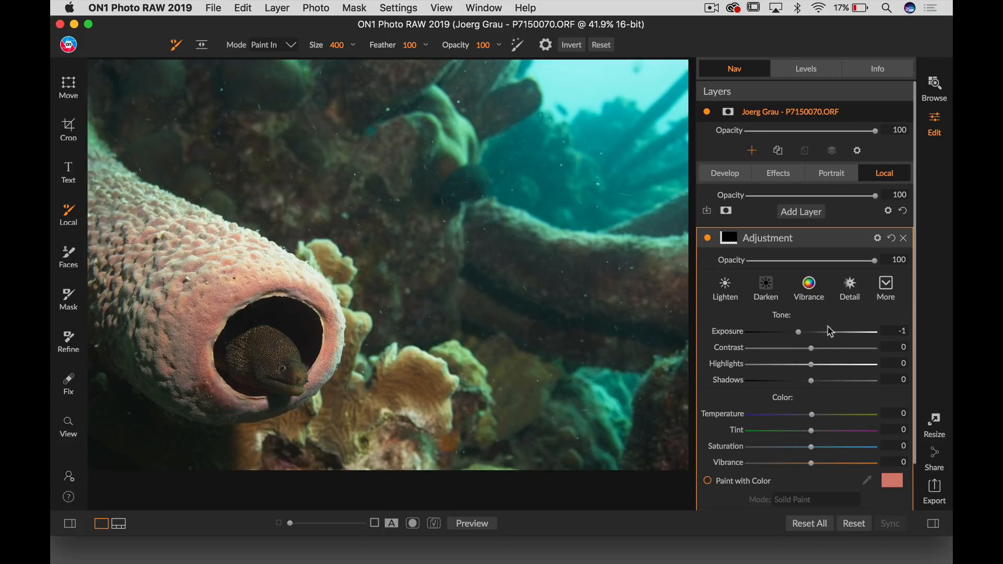
left_click_drag(800, 335, 805, 334)
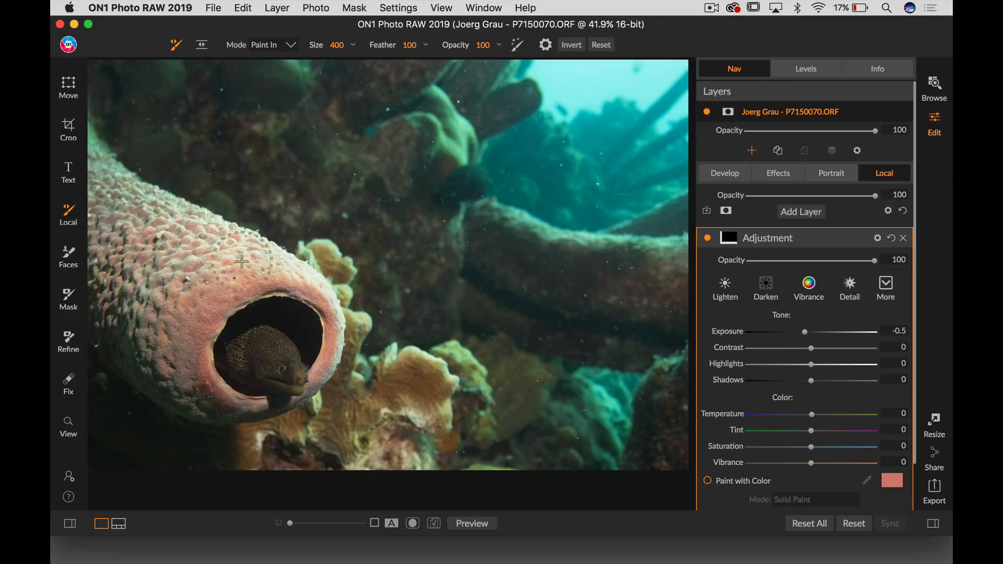
mouse_move(119, 250)
left_mouse_down()
mouse_move(167, 305)
mouse_move(213, 305)
mouse_move(213, 405)
mouse_move(140, 369)
mouse_move(246, 292)
mouse_move(321, 284)
mouse_move(345, 345)
mouse_move(347, 391)
mouse_move(242, 425)
mouse_move(303, 420)
mouse_move(368, 313)
mouse_move(118, 191)
mouse_move(154, 311)
mouse_move(169, 316)
left_mouse_up()
left_click_drag(95, 248, 138, 269)
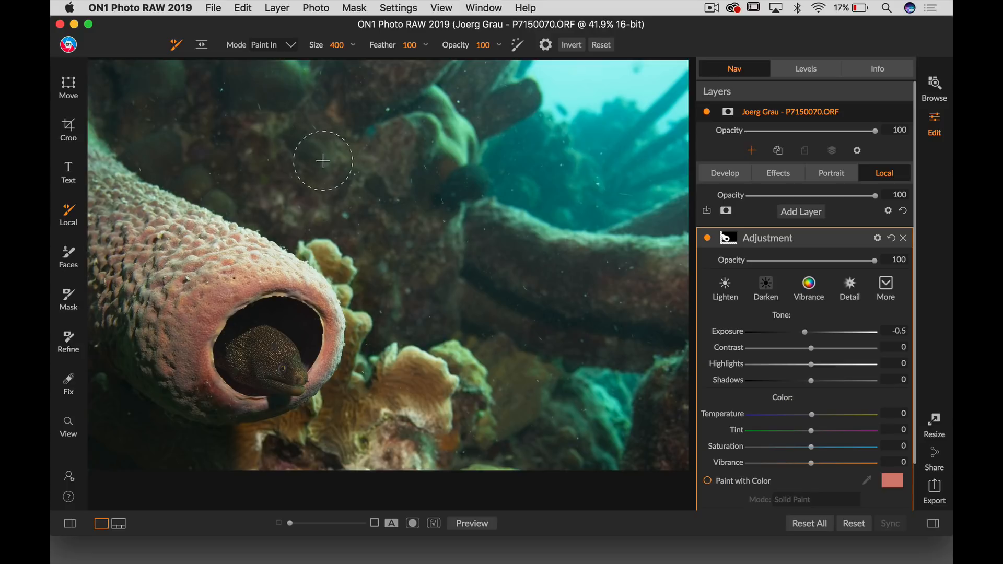
left_click_drag(162, 312, 177, 312)
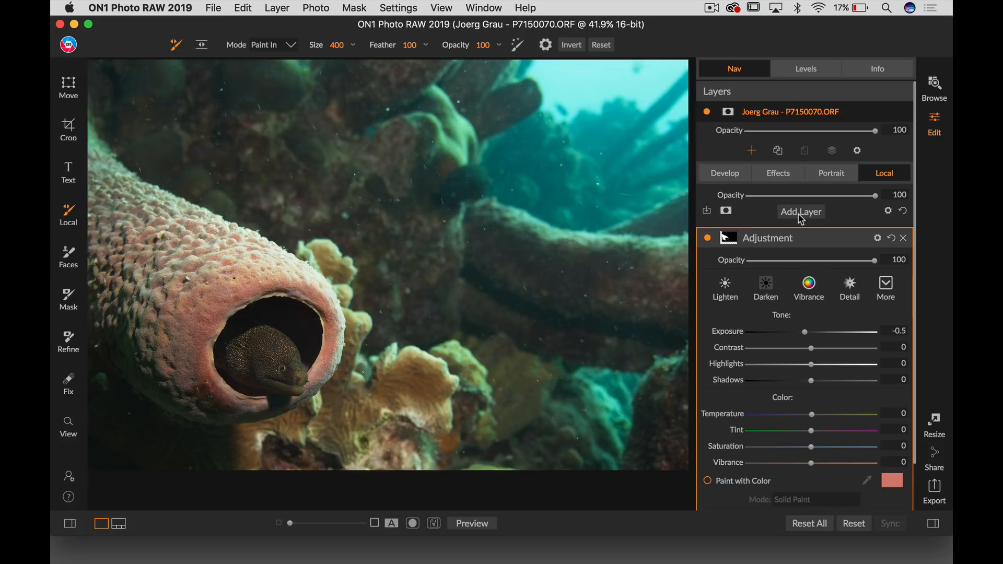
Step: Add another local adjustment with Exposure -1 and lower the brush opacity to 29
left_click_drag(803, 332, 799, 334)
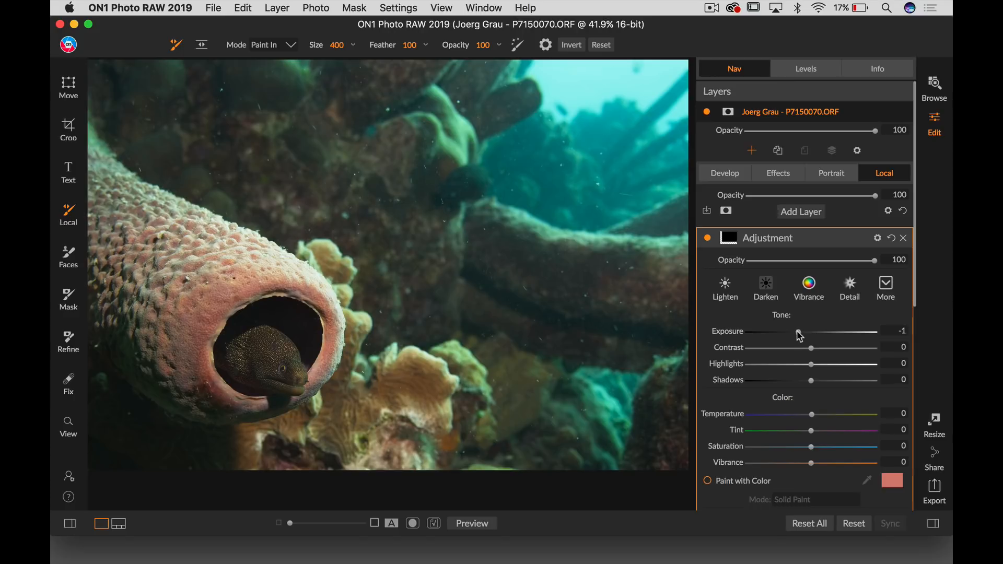
left_click(499, 44)
left_click_drag(497, 58, 458, 63)
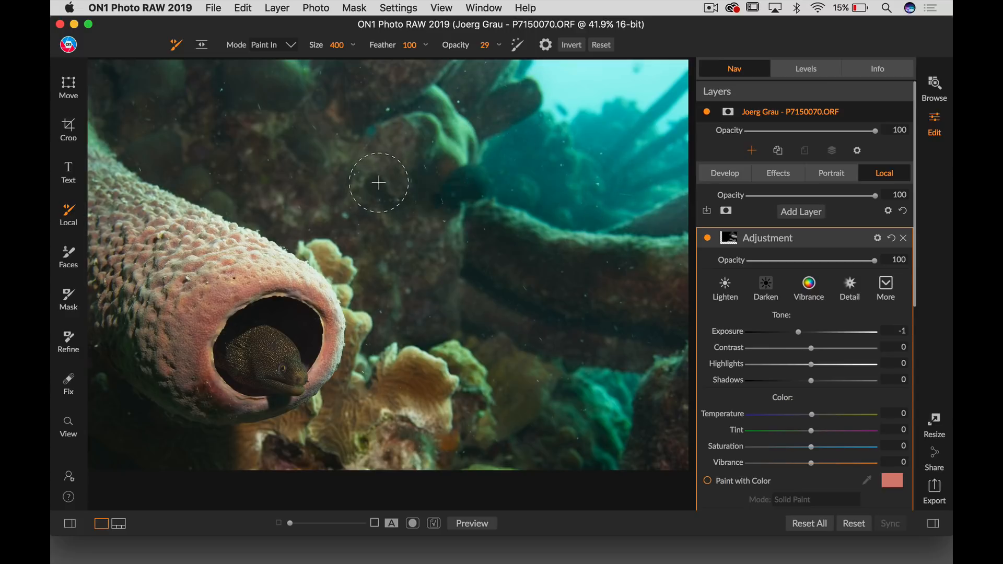
Step: Add a local adjustment, paint it over the eel inside the sponge opening and set its Exposure to 0.95
scroll(303, 171, "left", 1)
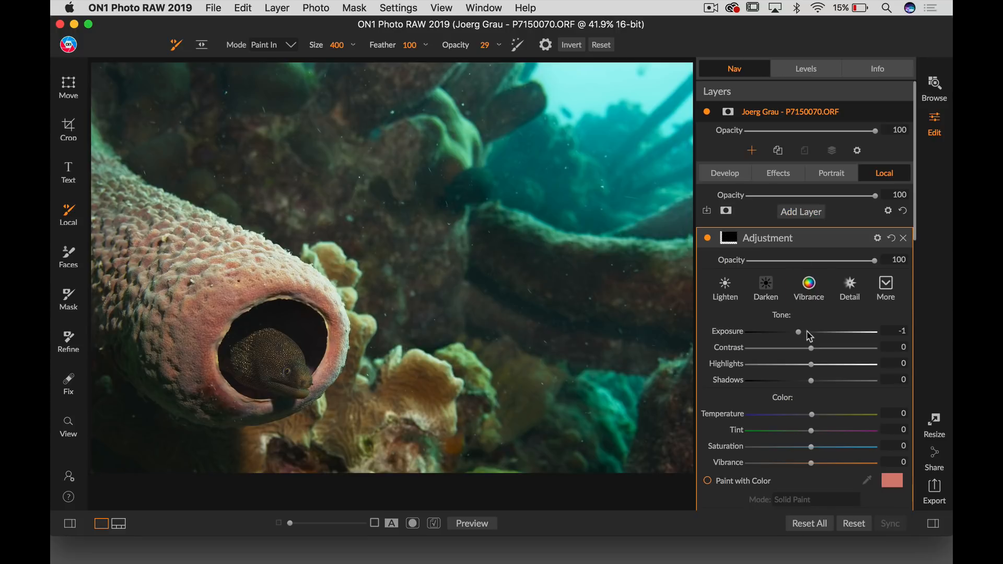
left_click_drag(807, 332, 814, 332)
left_click_drag(266, 364, 297, 373)
left_click_drag(815, 332, 824, 332)
Step: Refine the eel's adjustment with Structure 41 and Exposure 1, and collapse its settings
scroll(822, 424, "down", 3)
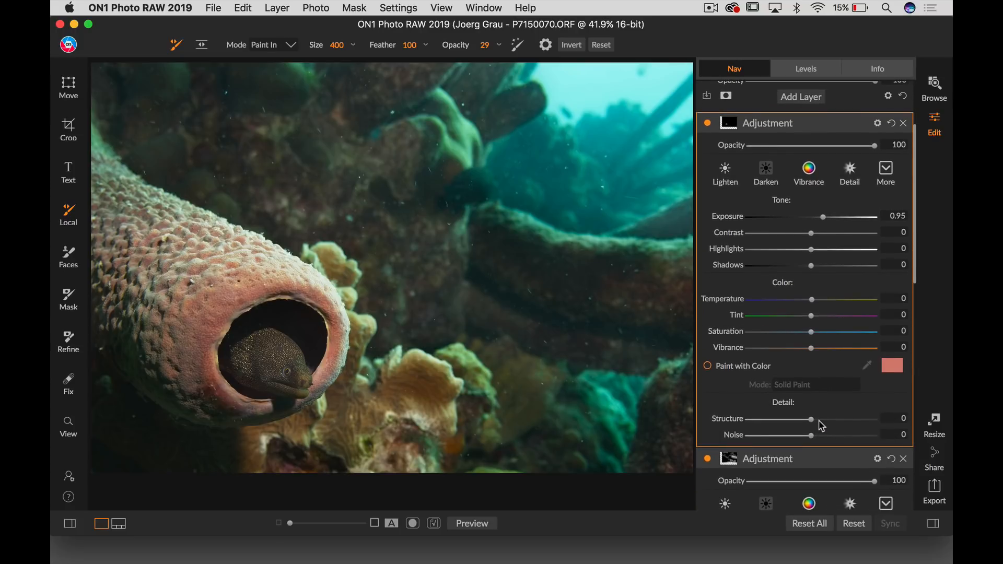
left_click_drag(822, 424, 841, 423)
scroll(820, 307, "up", 2)
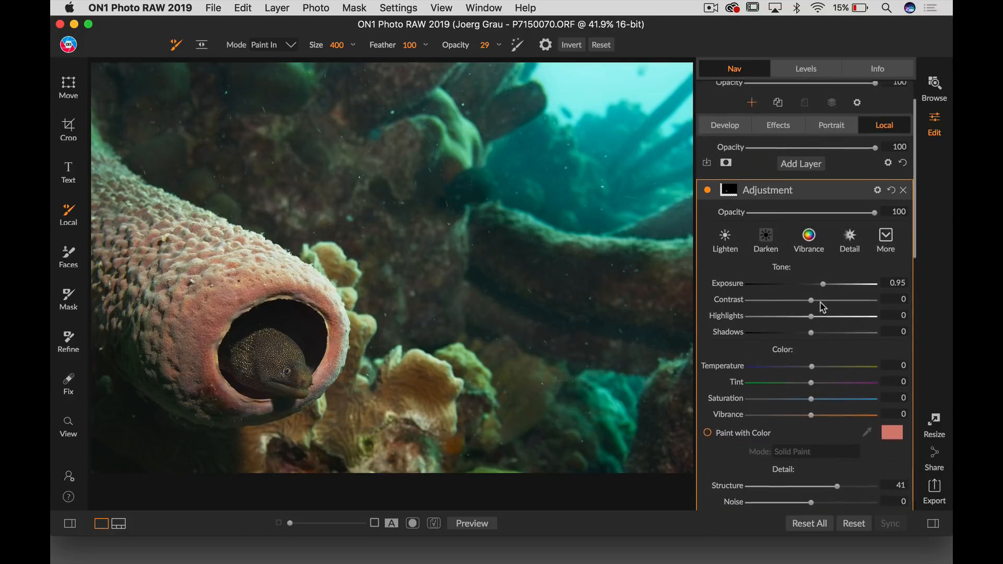
left_click_drag(824, 295, 826, 303)
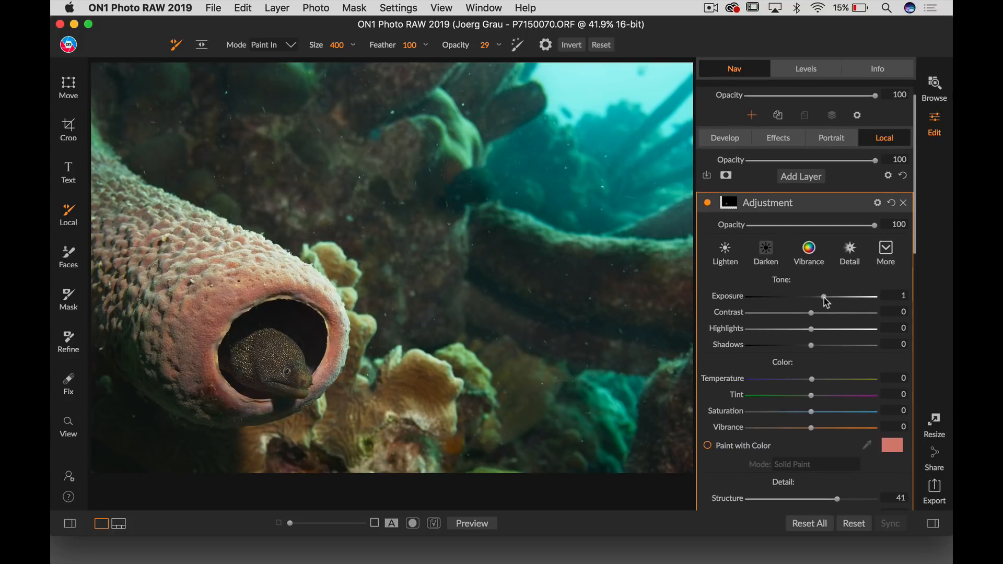
mouse_move(817, 346)
left_mouse_down()
mouse_move(856, 342)
mouse_move(817, 343)
mouse_move(828, 350)
mouse_move(818, 351)
left_mouse_up()
left_click(860, 204)
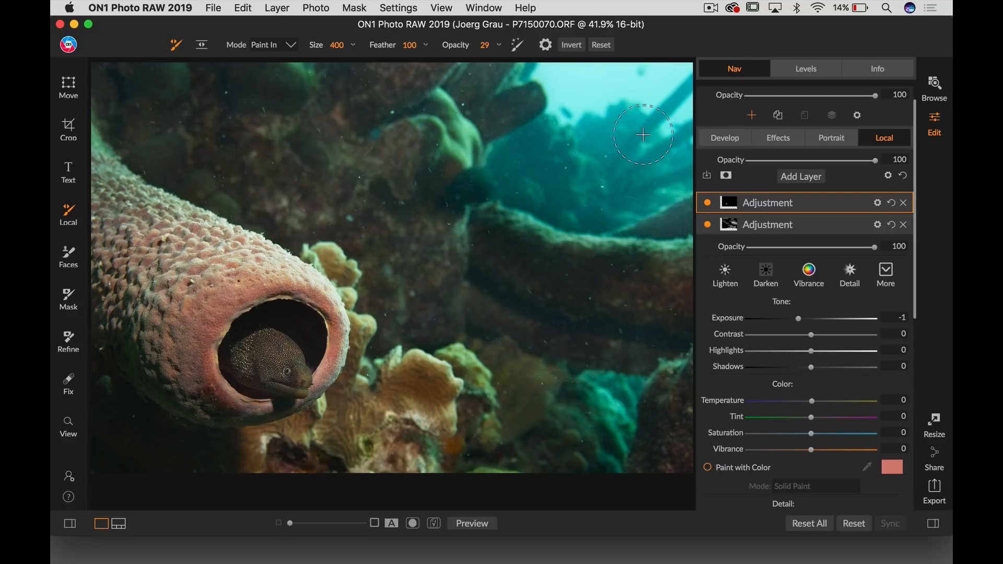
Step: Add a local adjustment with a Vignette-preset gradient mask centred on the background, and set its Exposure to 1
left_click(807, 177)
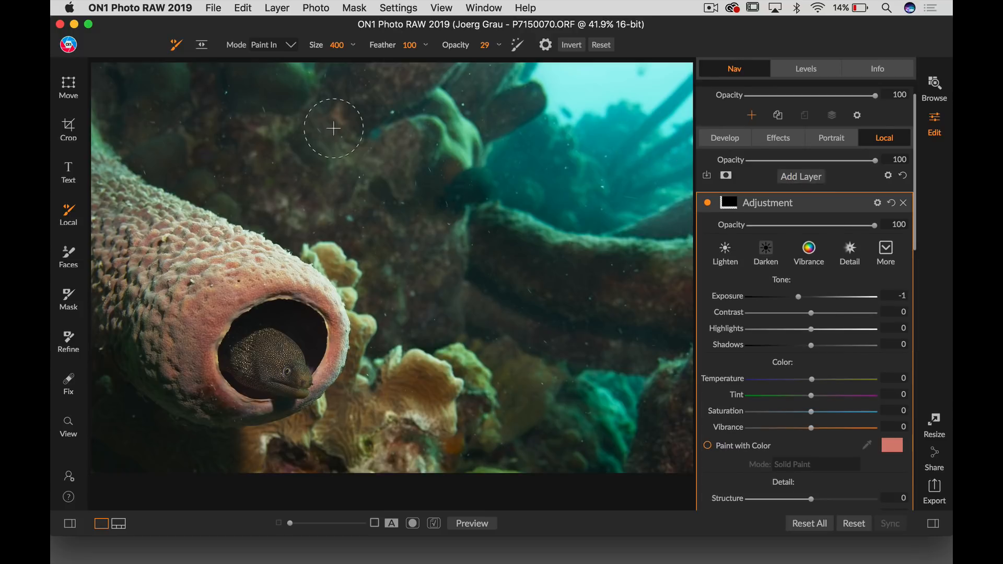
left_click(202, 46)
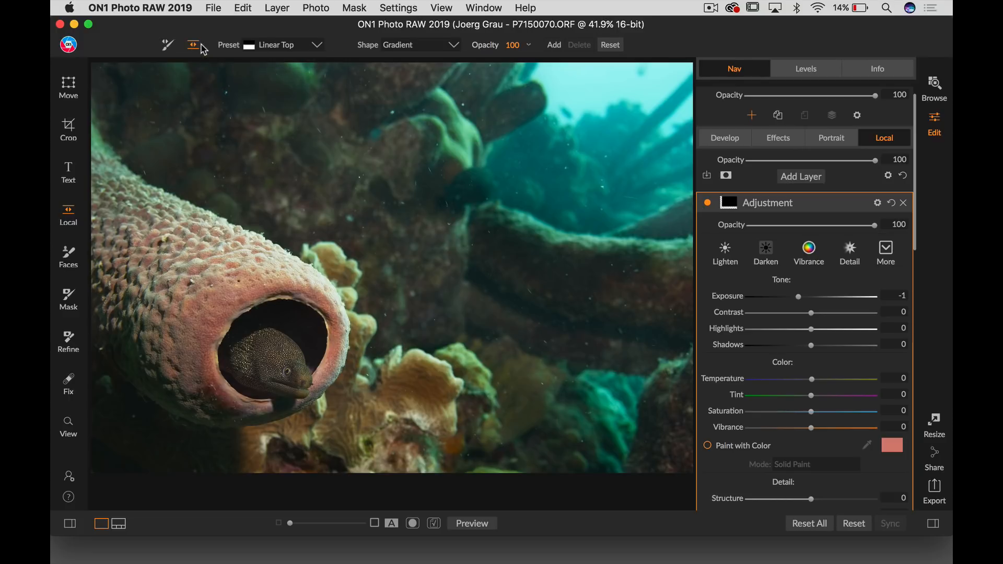
left_click(282, 47)
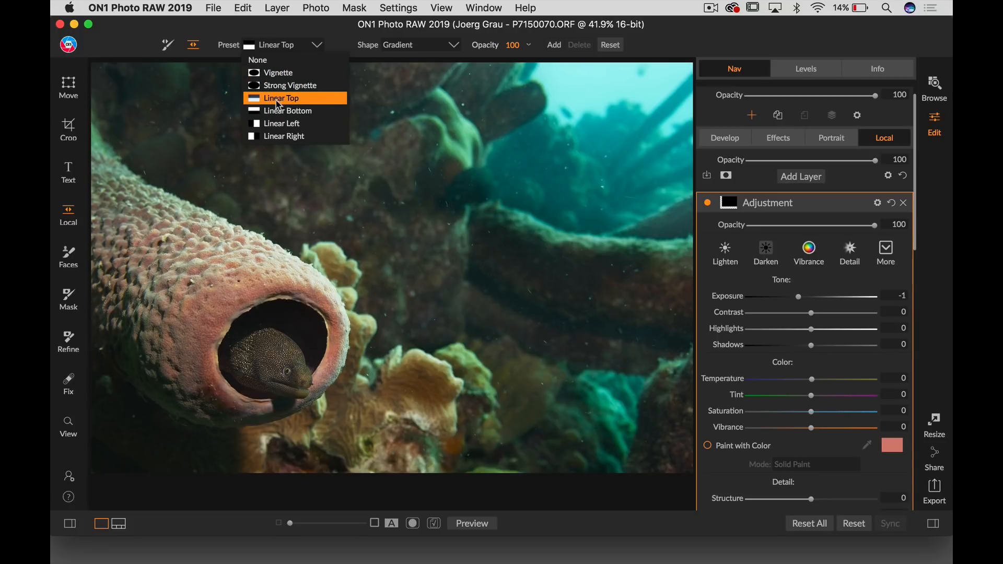
left_click(271, 77)
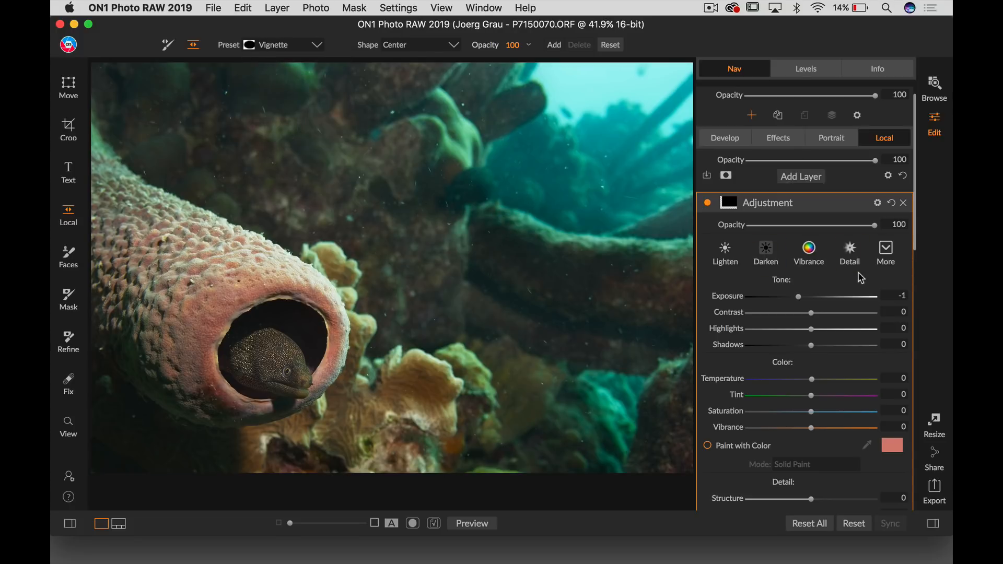
left_click_drag(816, 296, 825, 299)
left_click(477, 208)
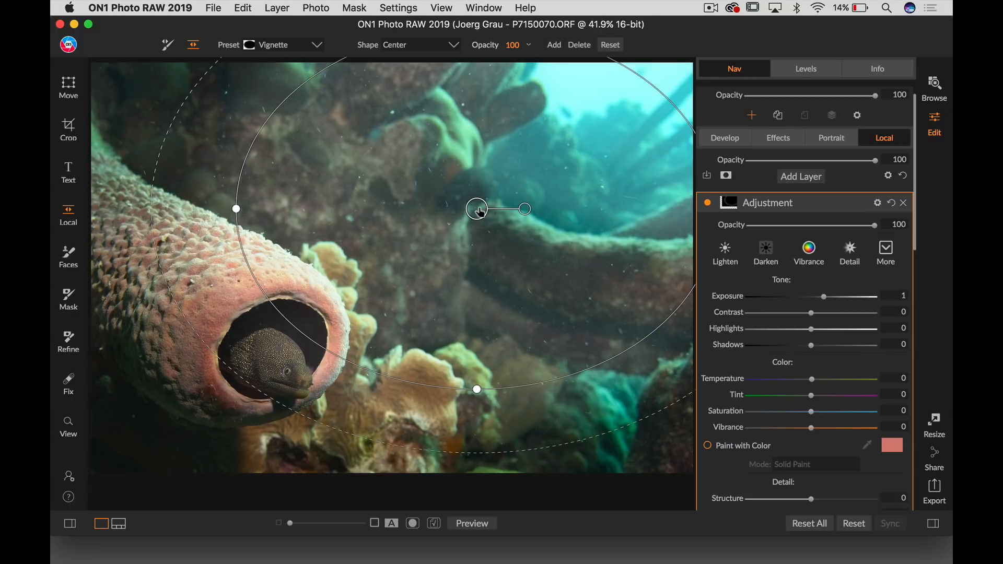
Step: Rotate and narrow the gradient mask, move its centre to the bright water and stretch it diagonally toward the sponge opening
left_click_drag(477, 209, 494, 173)
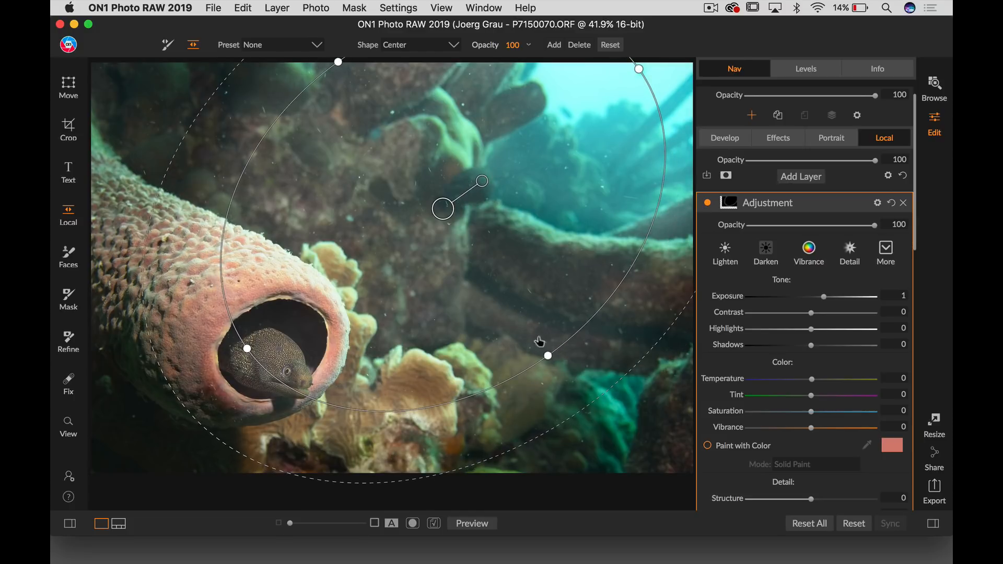
left_click_drag(548, 356, 510, 303)
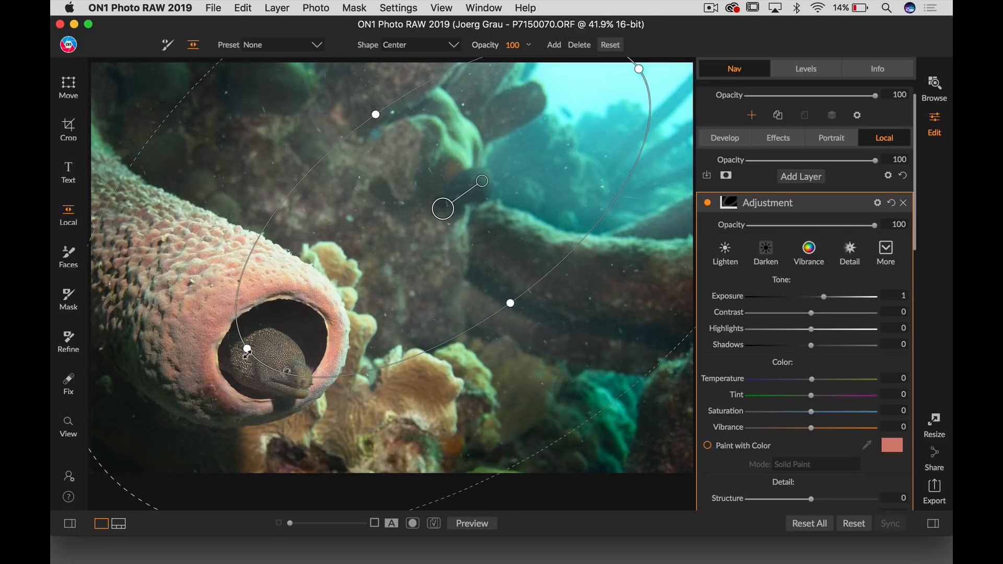
left_click_drag(445, 207, 557, 112)
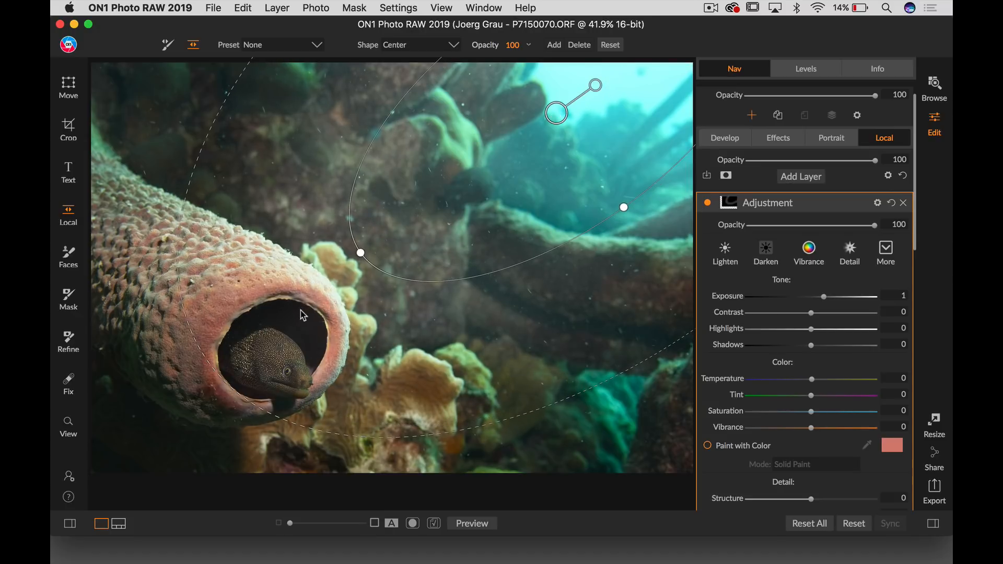
left_click_drag(360, 253, 198, 372)
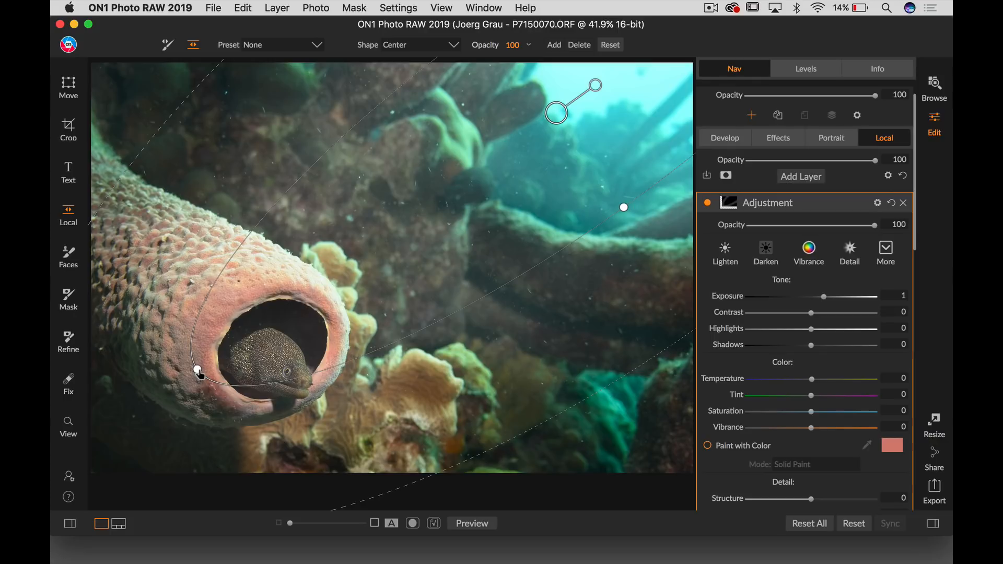
Step: Set the gradient adjustment to Temperature 58 and Exposure 0.2, and collapse its settings
left_click_drag(825, 296, 818, 296)
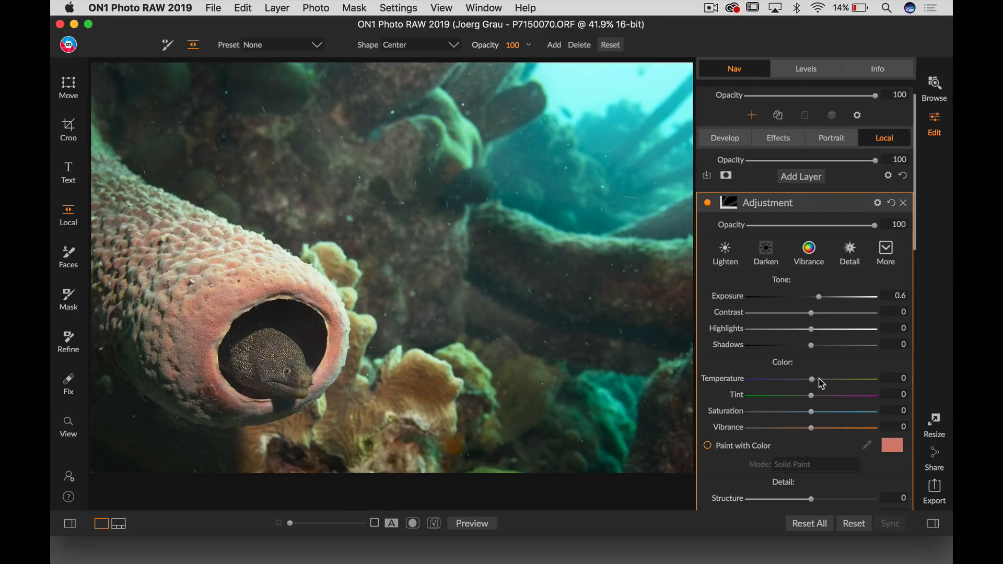
left_click_drag(819, 380, 820, 380)
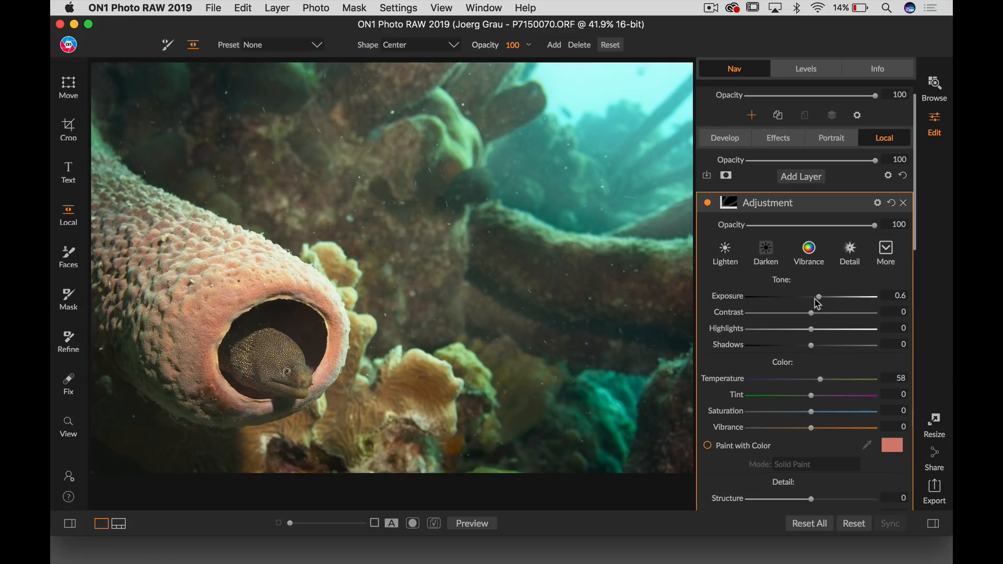
left_click_drag(817, 297, 814, 297)
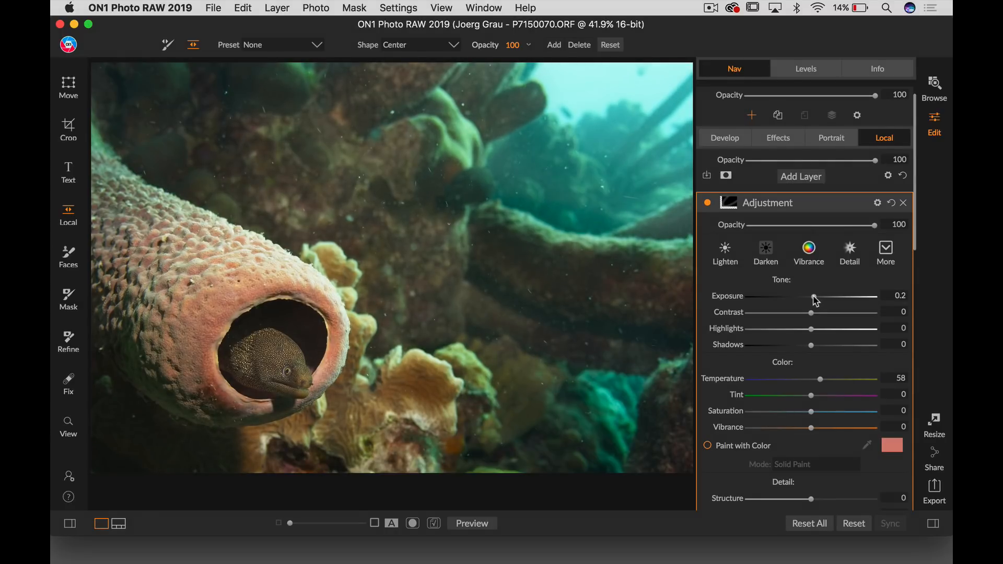
left_click(860, 209)
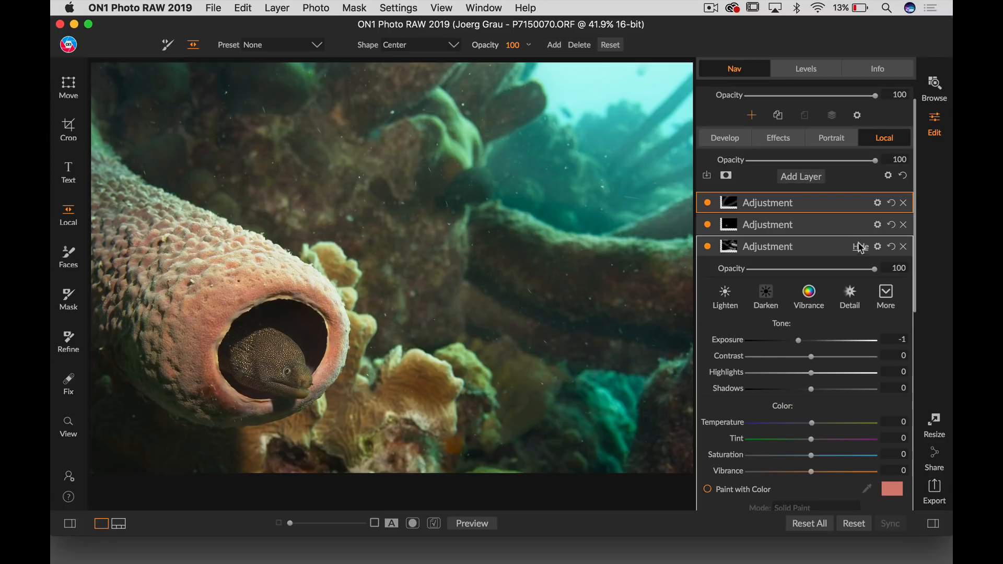
Step: Paint more of the existing Exposure -1 adjustment onto the background with a size 700 brush, and compare with the unedited photo
left_click(834, 251)
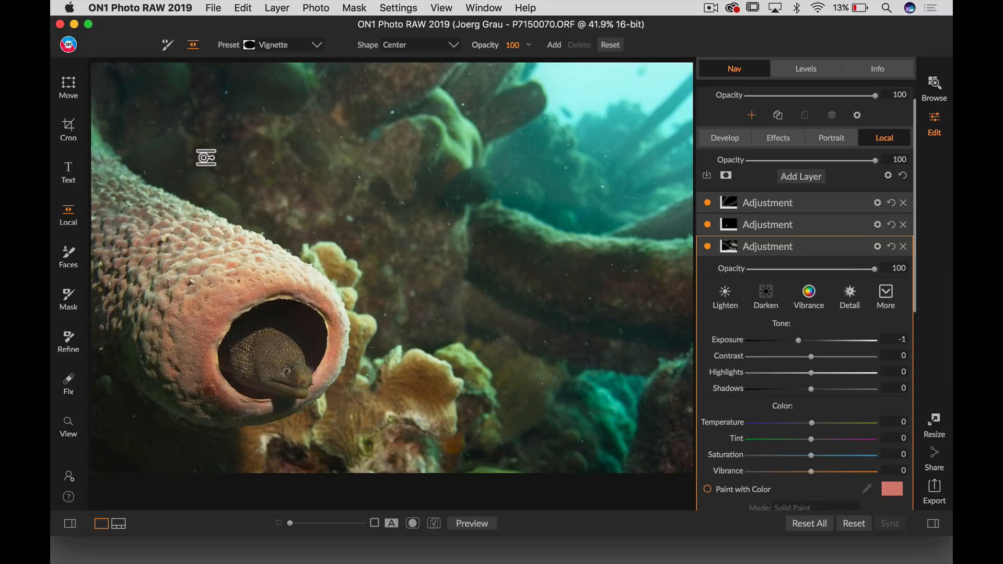
left_click(169, 46)
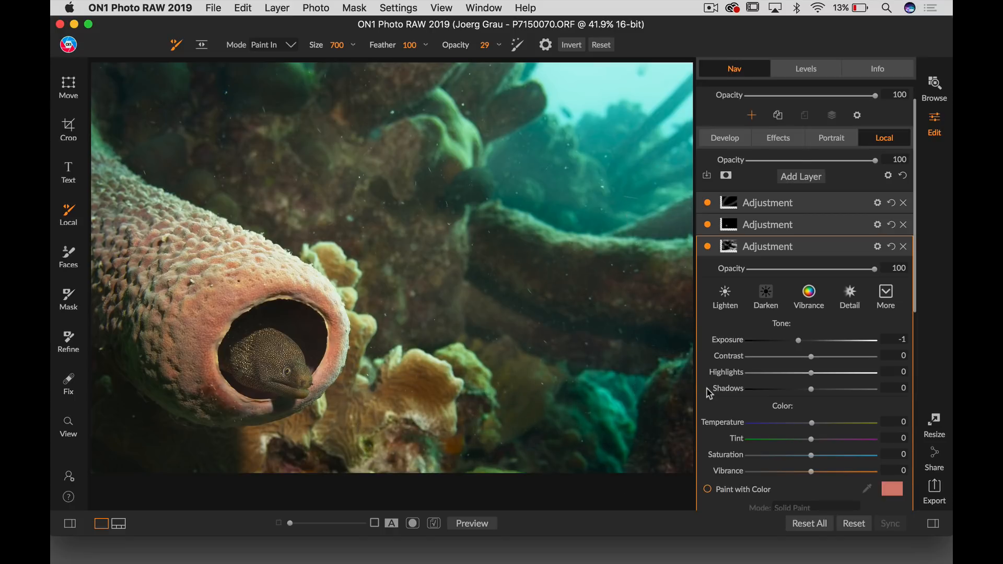
key("super+p")
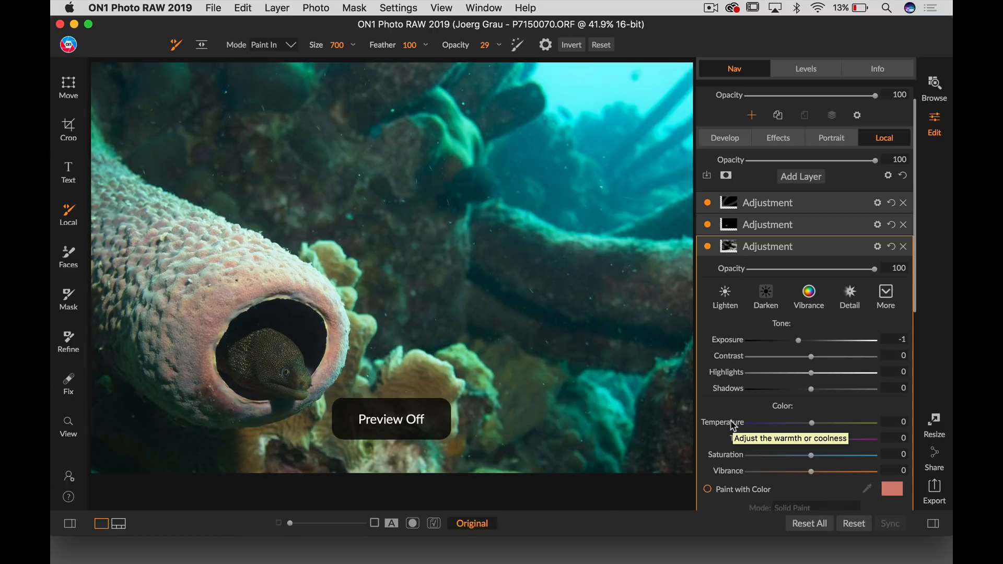
key("super+p")
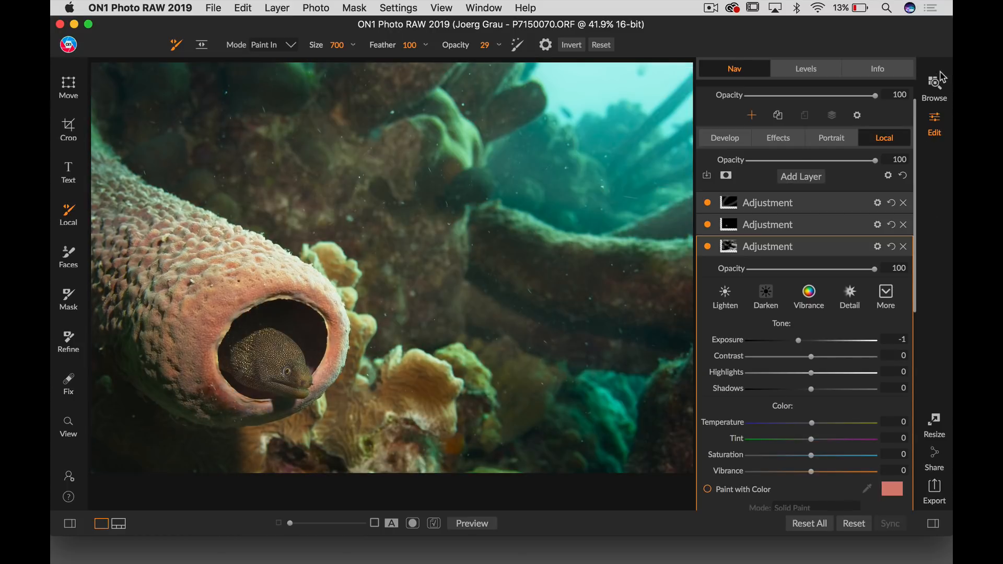
Step: Return to the photo browser and open the portrait of the two boys for editing
key("super+1")
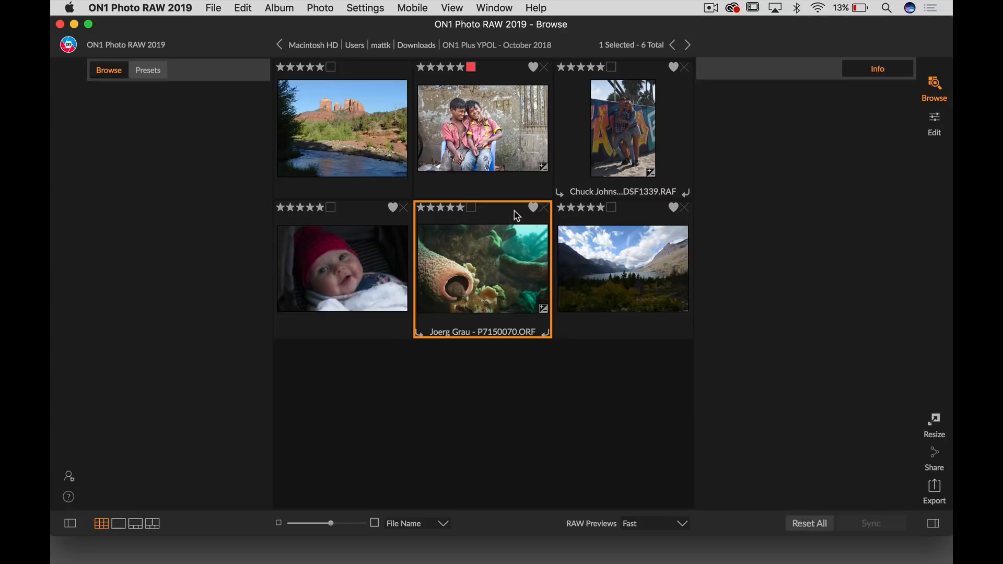
left_click(470, 141)
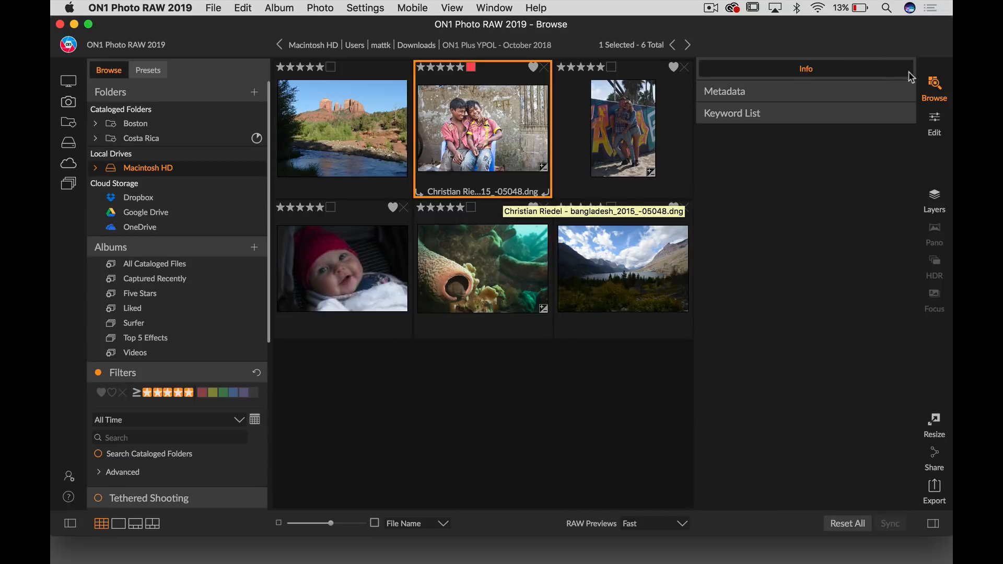
left_click(933, 127)
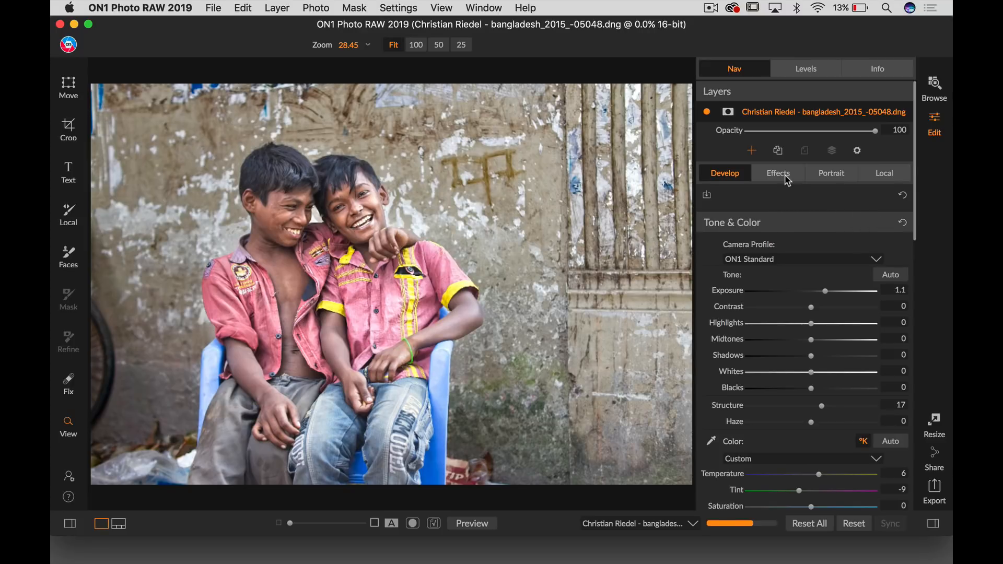
Step: Collapse the Tone & Color, Details, Lens Correction and Transform sections, and dismiss the low battery notification
left_click(868, 225)
left_click(876, 247)
left_click(884, 271)
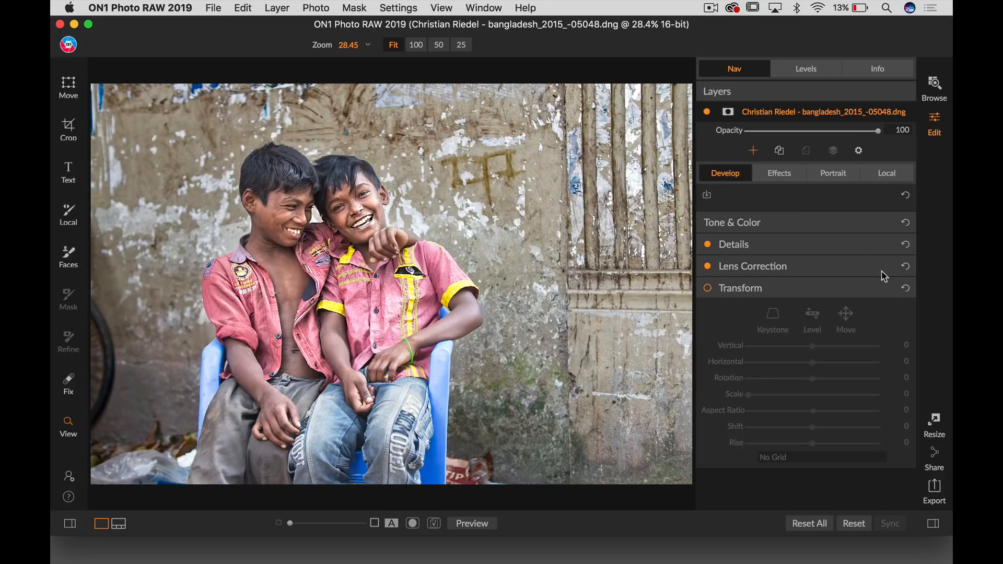
left_click(880, 292)
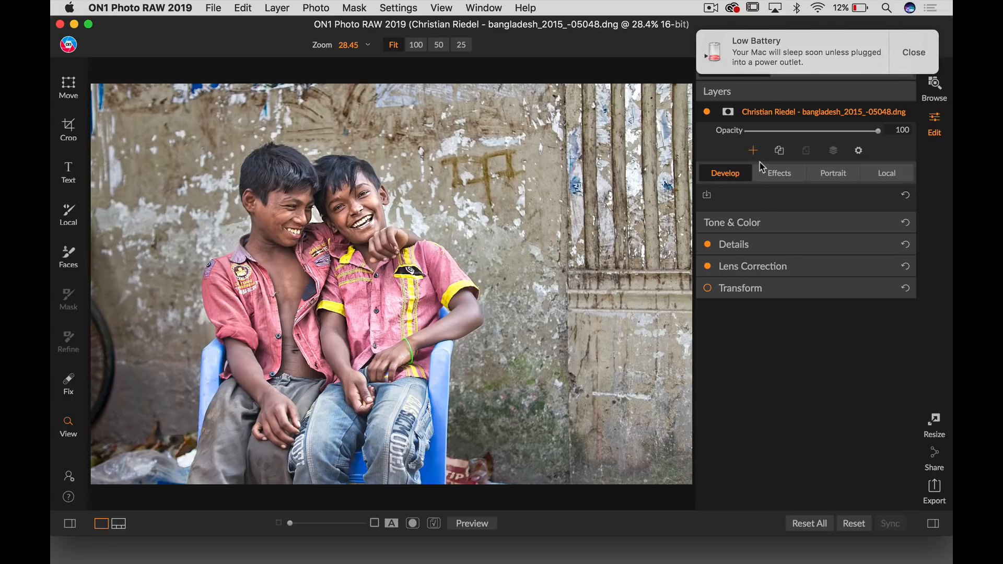
left_click(920, 54)
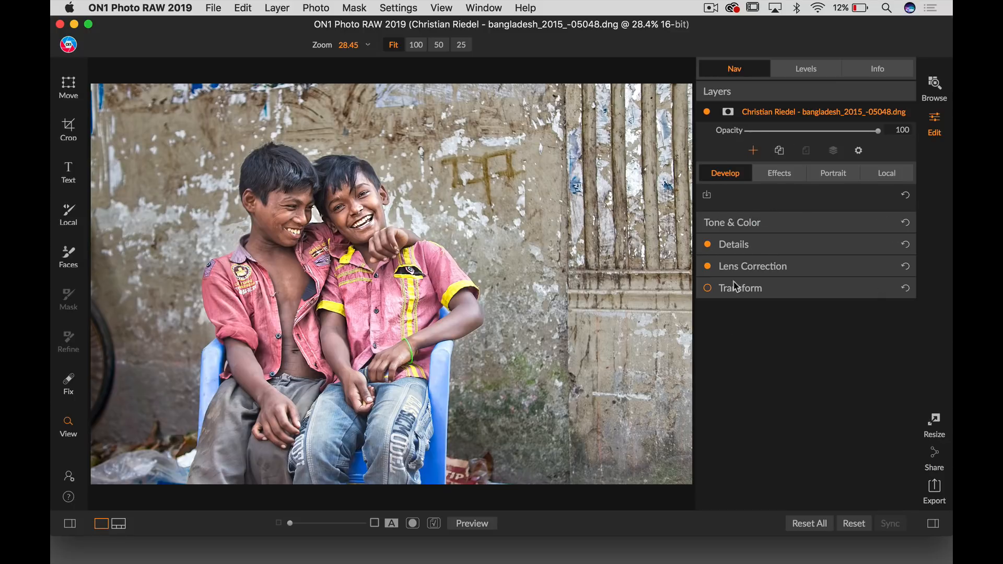
Step: Add a Vignette filter with the Big Softy preset to the portrait, and set its Size to 0 and Brightness to -54
left_click(784, 174)
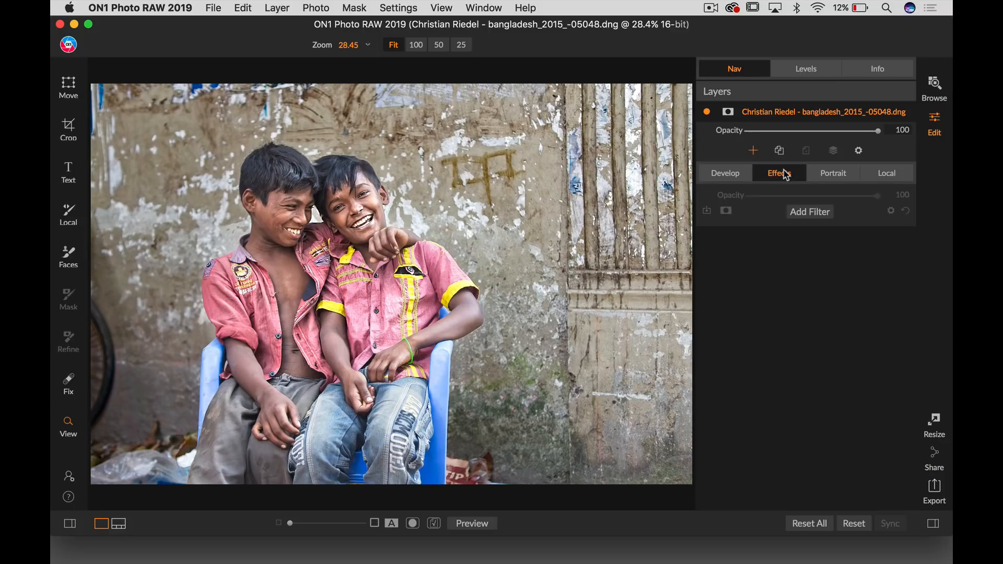
left_click(810, 212)
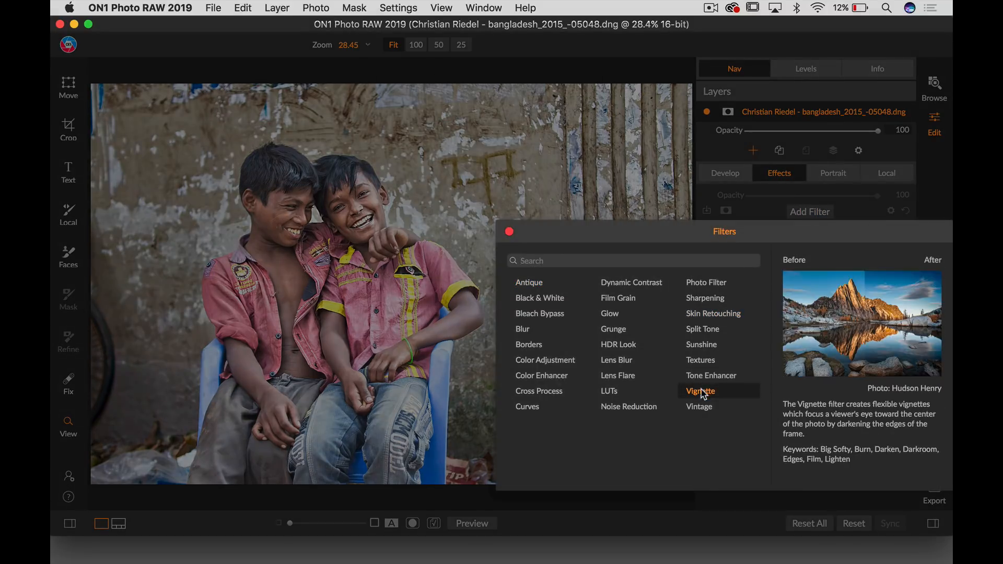
left_click(703, 393)
left_click(805, 285)
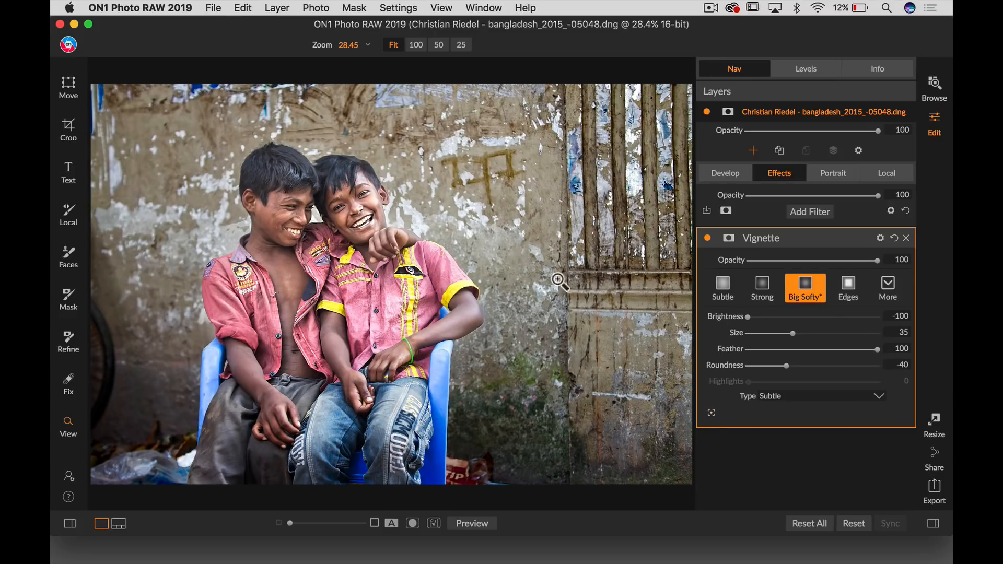
left_click_drag(749, 317, 778, 319)
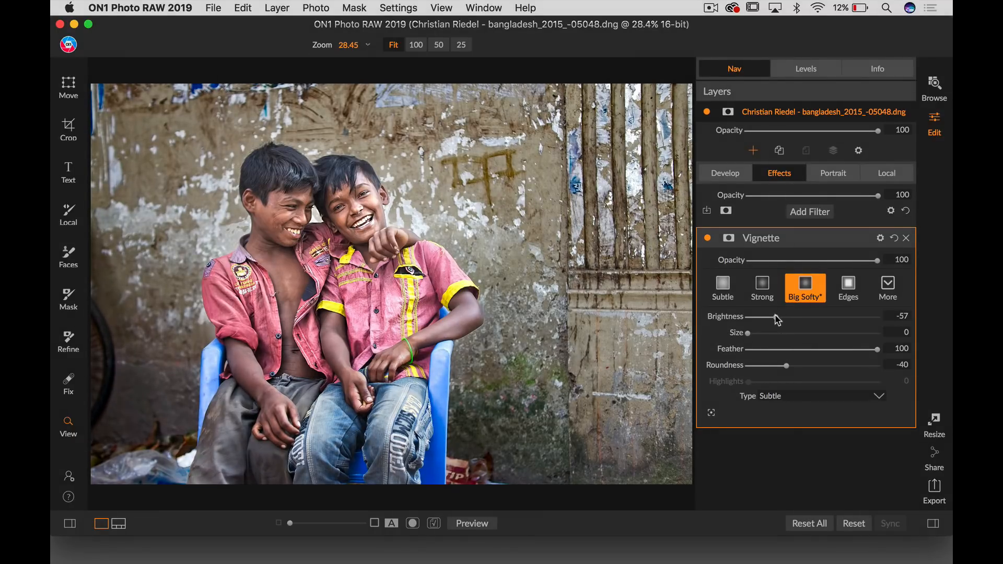
Step: Compare the portrait without the Vignette filter and with all edits hidden, and return to the photo browser
left_click(708, 238)
left_click(708, 239)
left_click(708, 240)
left_click(709, 240)
key("backslash")
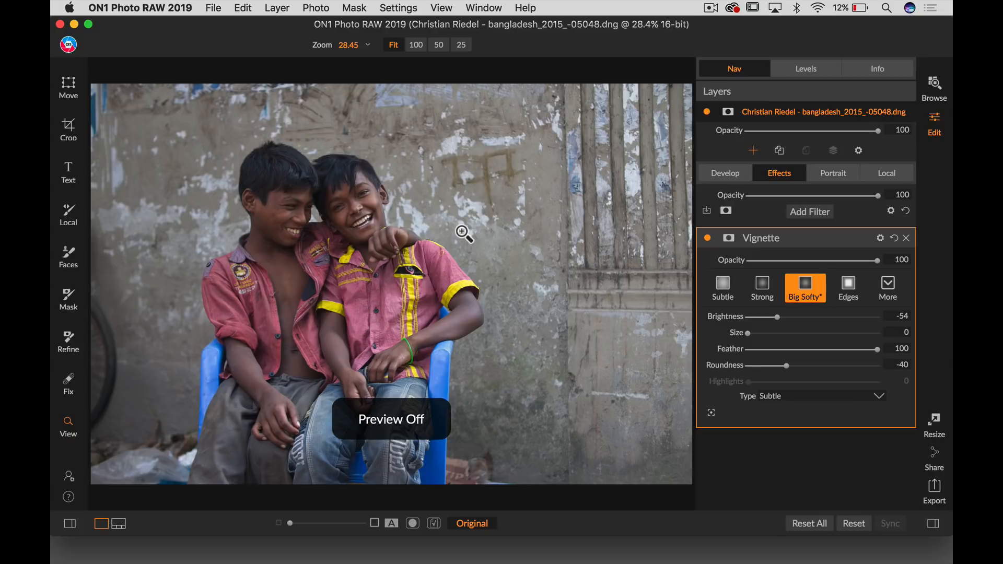
key("backslash")
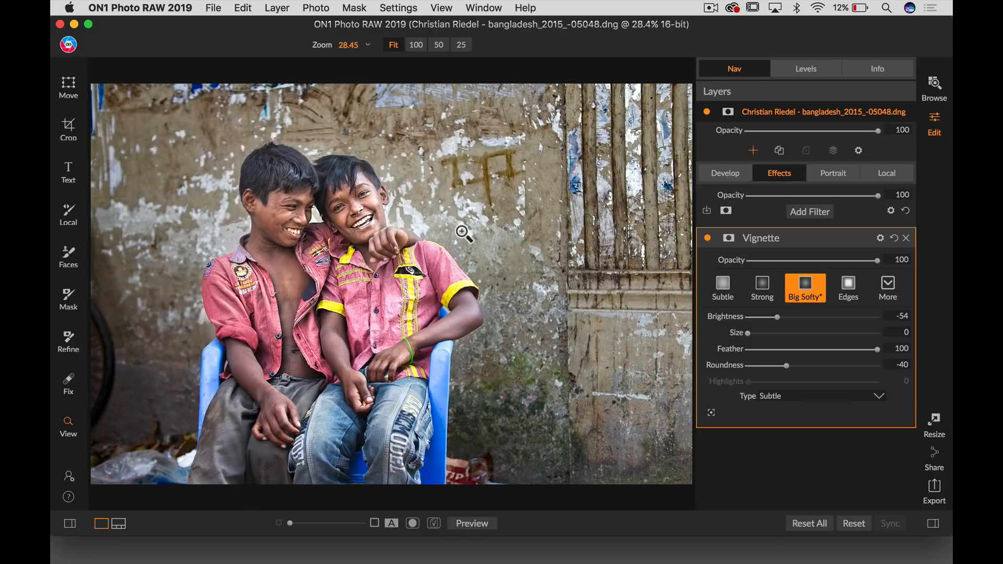
left_click(935, 86)
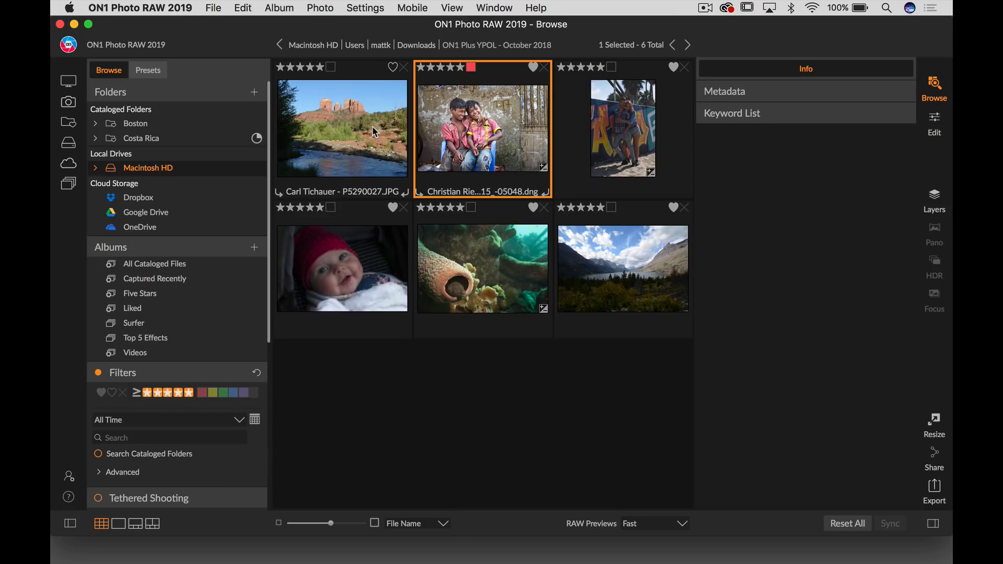
Step: Open the red rocks and river photo for editing, and set Midtones to -2 and Shadows to -1 in Tone & Color
left_click(366, 124)
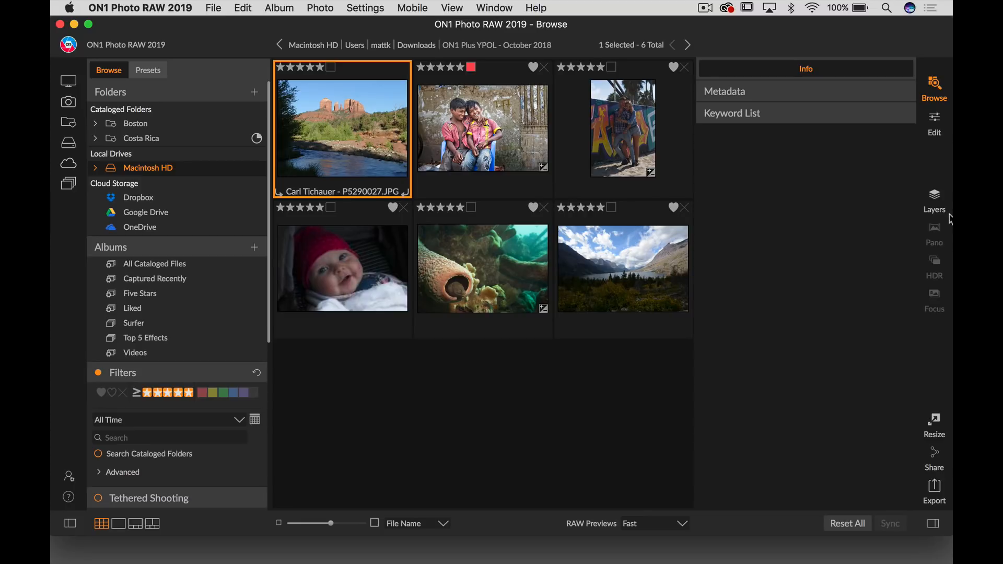
left_click(934, 124)
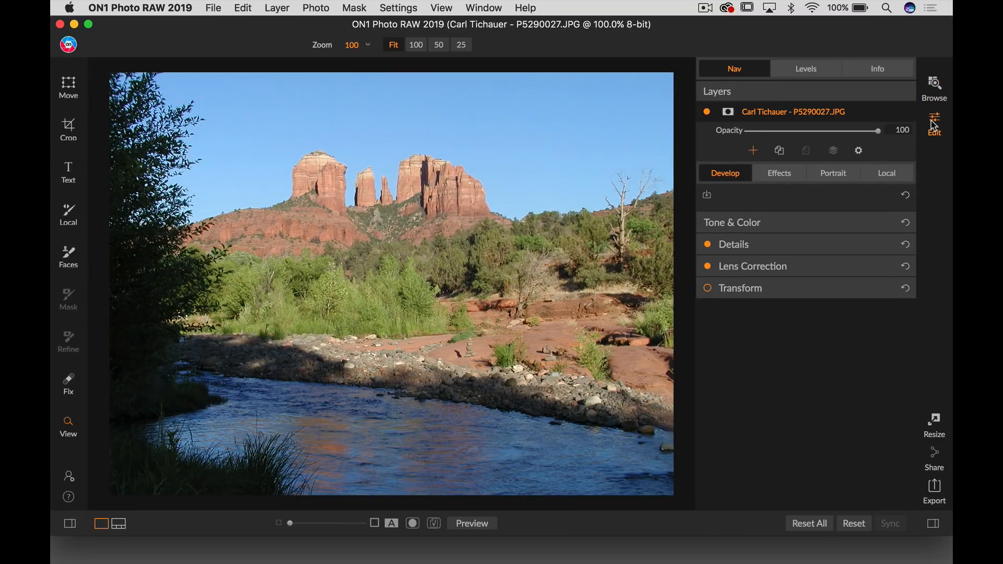
left_click(816, 227)
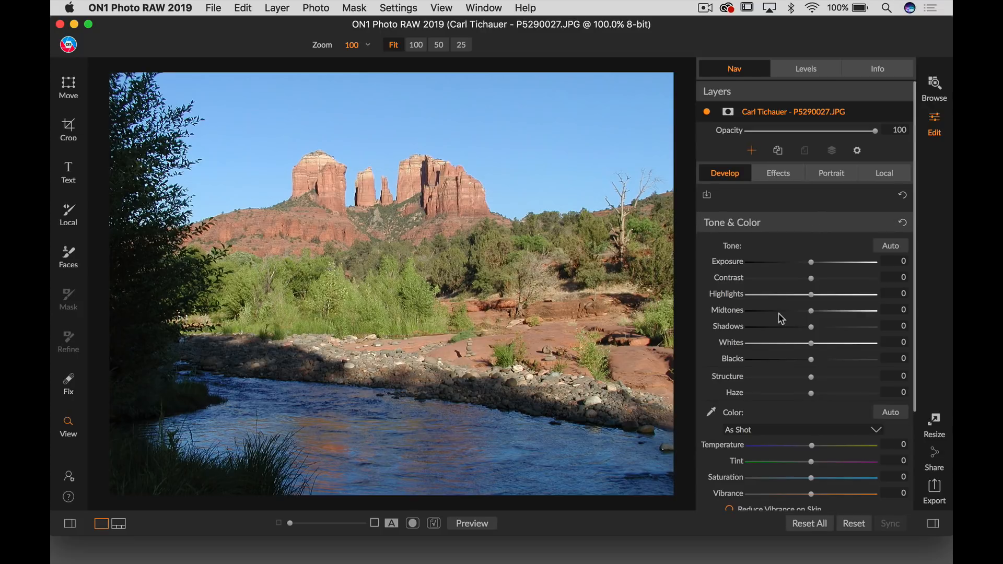
scroll(781, 317, "down", 2)
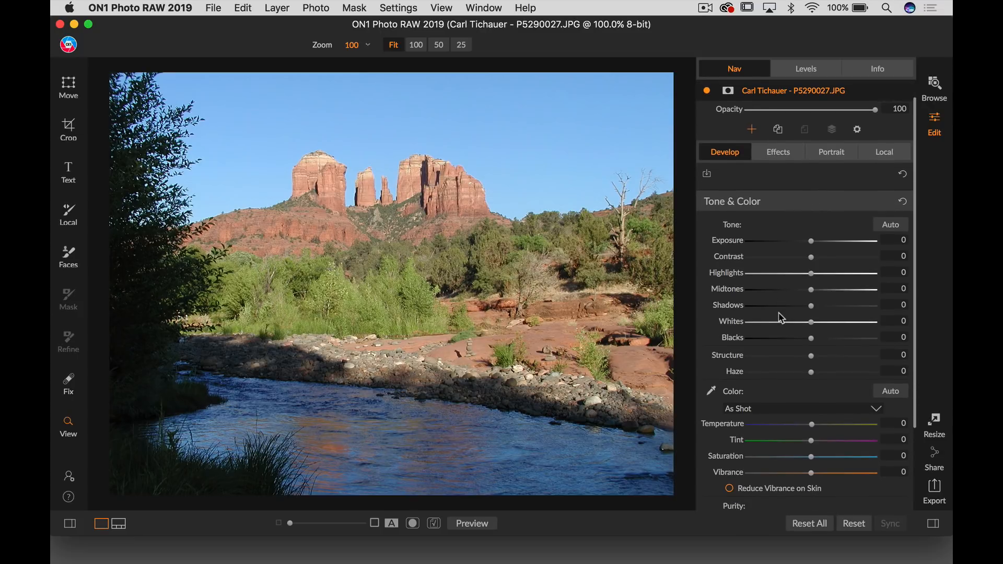
left_click_drag(811, 306, 816, 311)
mouse_move(813, 307)
left_mouse_down()
mouse_move(831, 309)
mouse_move(813, 305)
left_mouse_up()
scroll(794, 136, "up", 2)
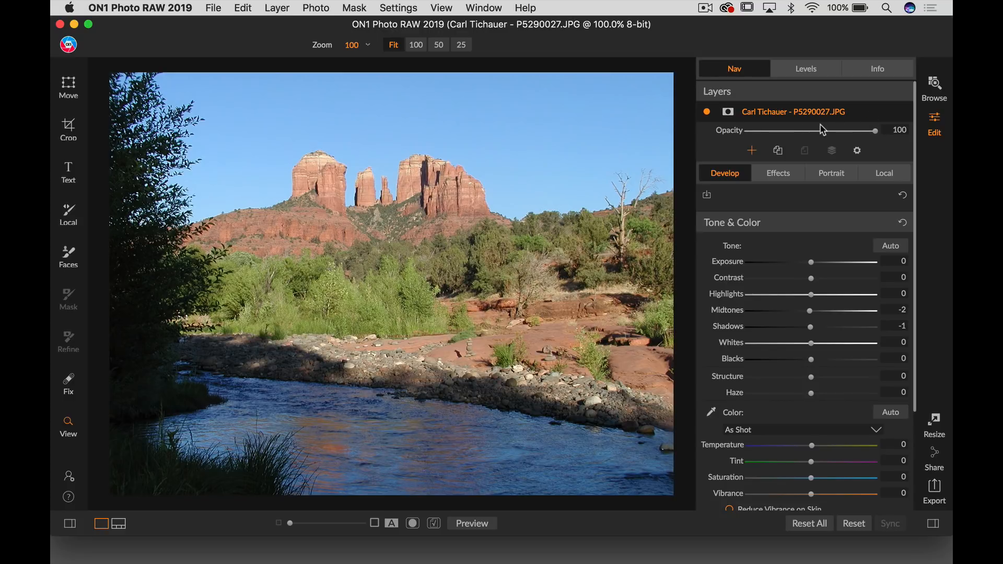
Step: Add the mountain lake photo _DSC7866.NEF as a new layer over the red rocks photo, and leave it selected
left_click(752, 151)
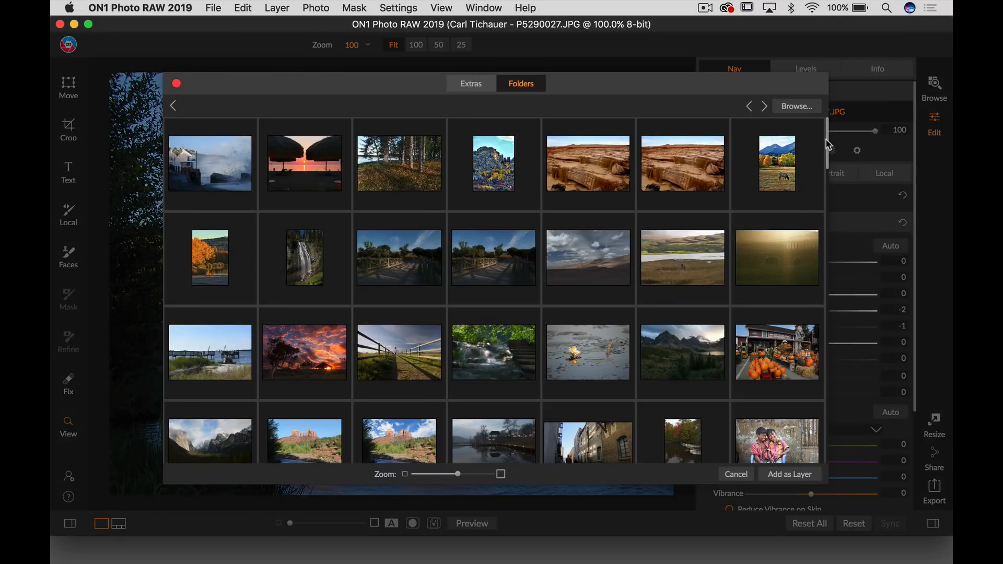
left_click_drag(828, 145, 827, 368)
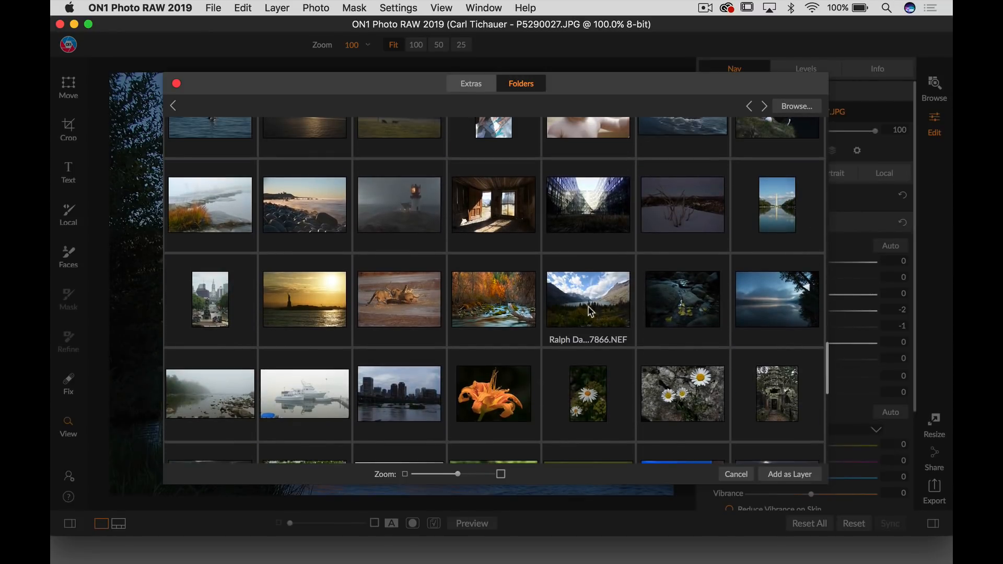
left_click(591, 312)
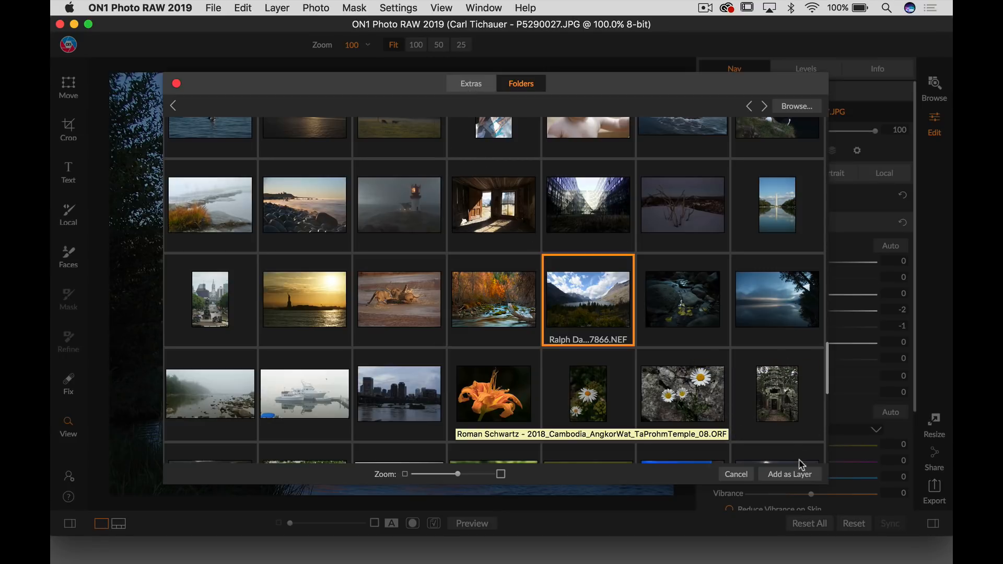
left_click(786, 478)
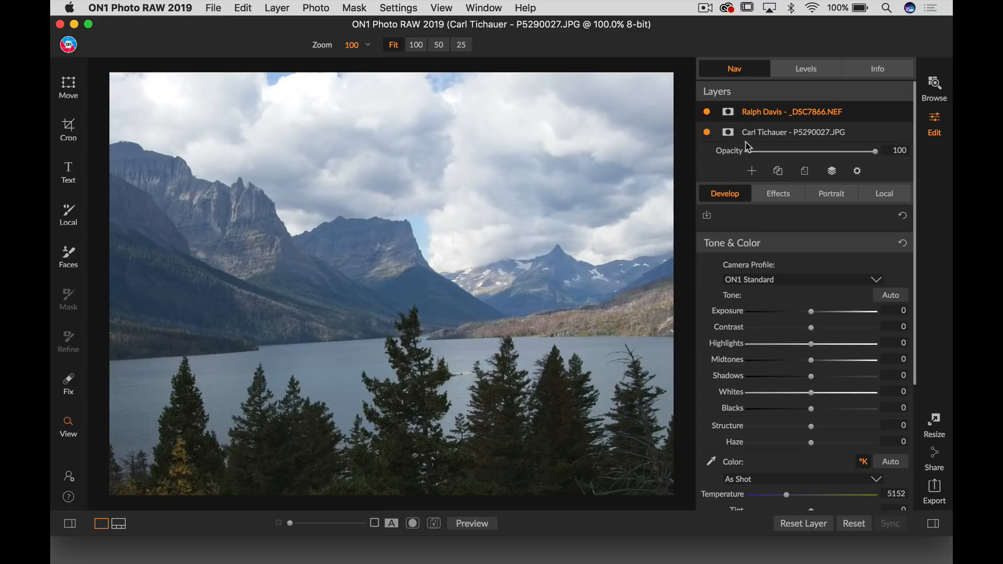
mouse_move(753, 128)
left_mouse_down()
mouse_move(756, 107)
mouse_move(751, 135)
left_mouse_up()
left_click(753, 116)
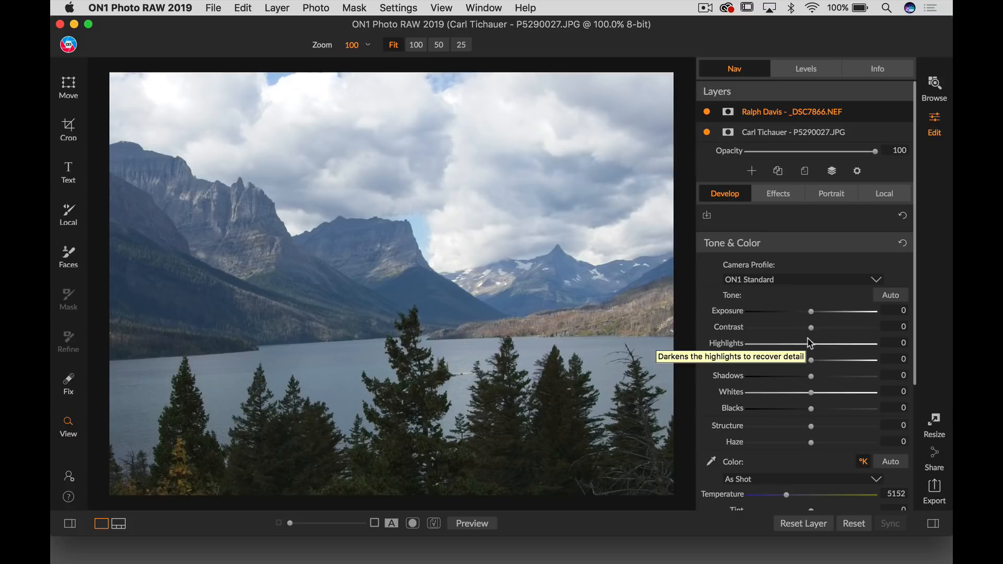
Step: Try Shadows 23, Highlights -44 and Haze -29 on the mountain lake layer, and reset its develop adjustments
left_click_drag(811, 376, 827, 383)
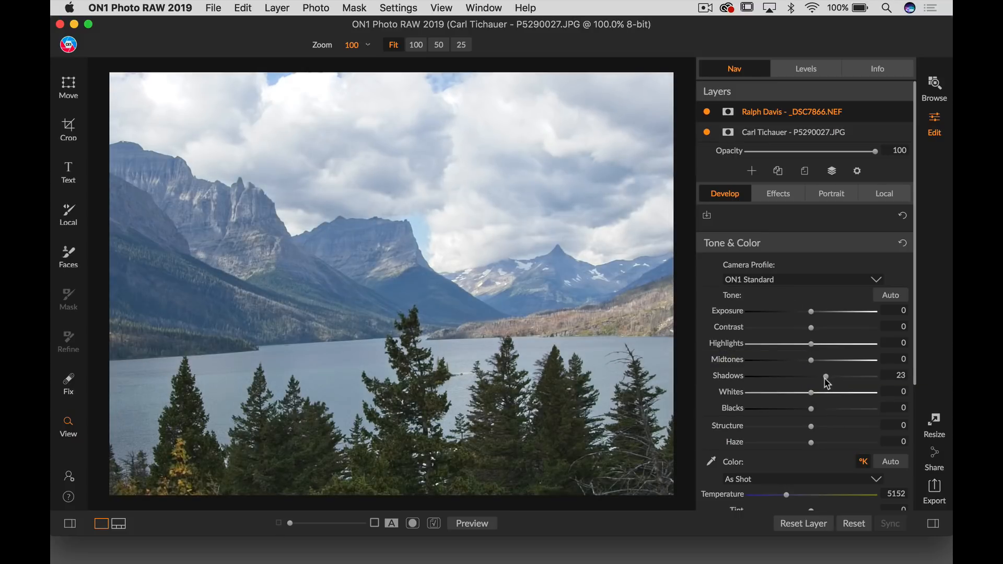
left_click_drag(811, 343, 783, 345)
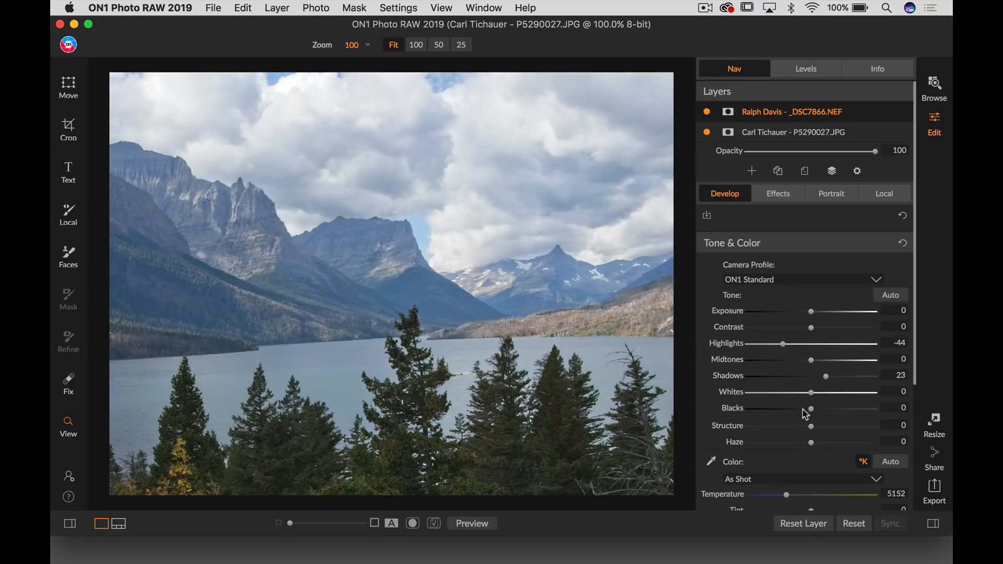
left_click_drag(811, 445, 804, 445)
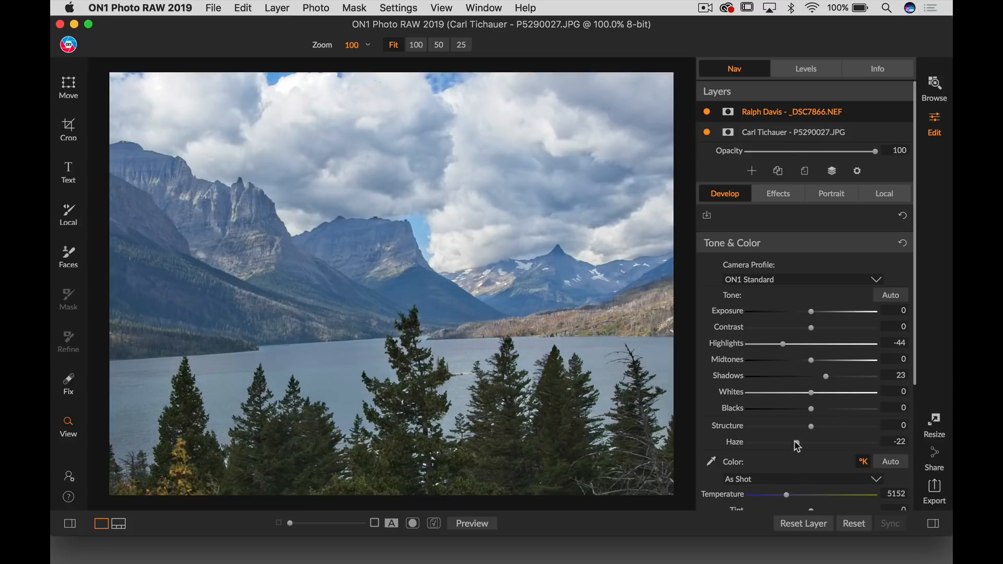
left_click_drag(796, 445, 794, 445)
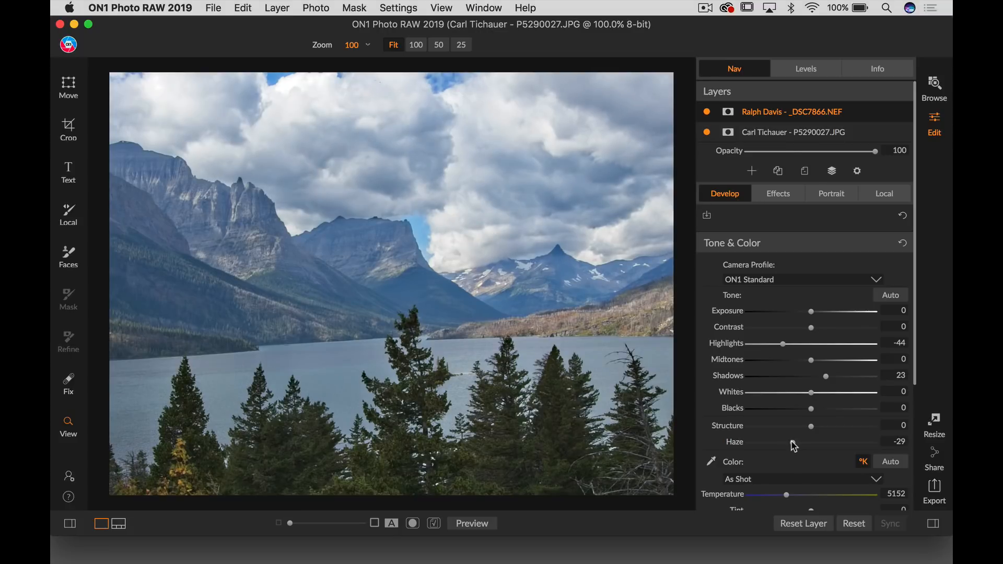
left_click(851, 524)
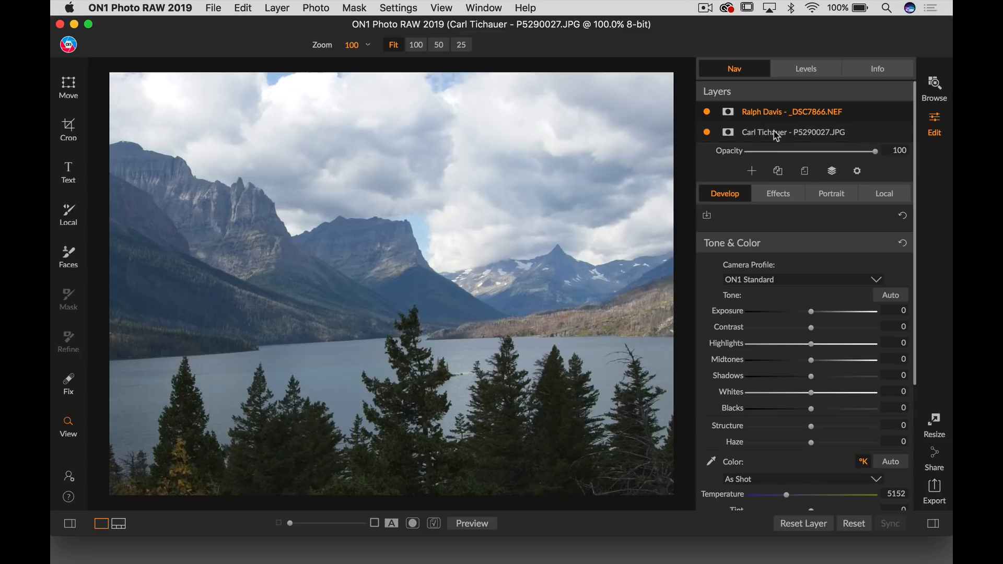
Step: Place the red rocks layer above the mountain lake layer, hide it, and select the mountain lake layer
left_click_drag(775, 138, 773, 108)
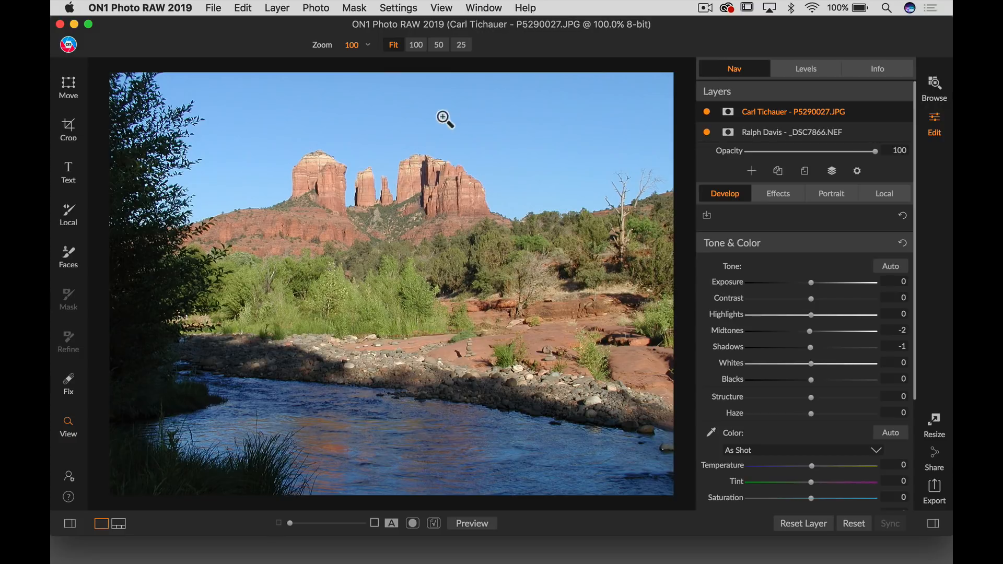
left_click(771, 135)
left_click(706, 112)
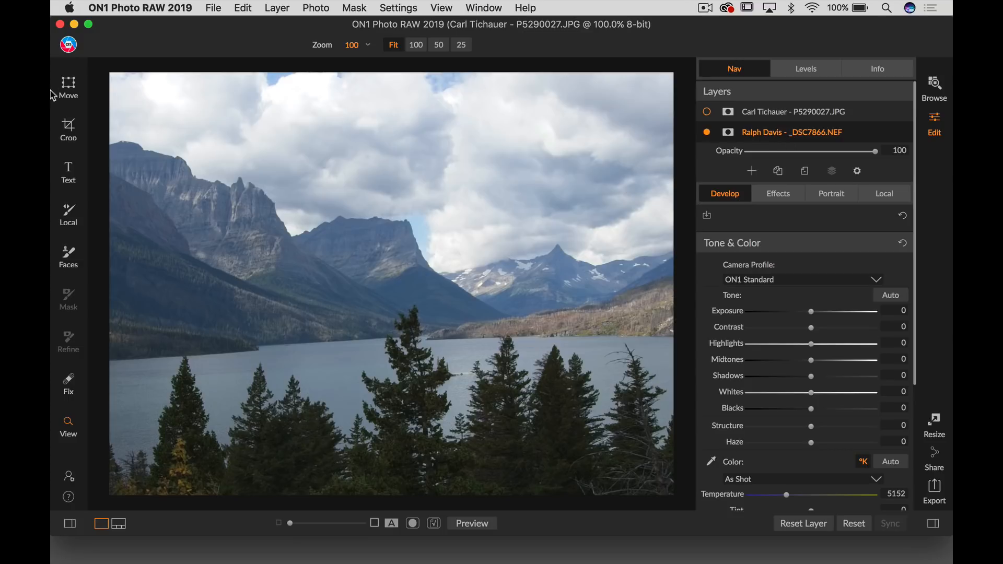
Step: Fit the mountain lake layer to the canvas, stretch it sideways to a width of 2122, and apply the transform
left_click(67, 87)
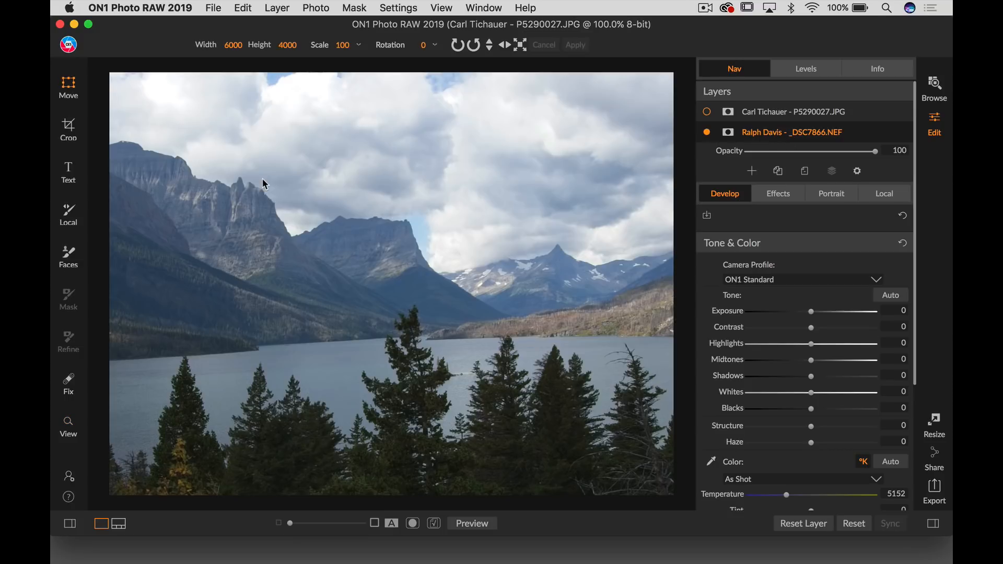
left_click_drag(251, 209, 301, 244)
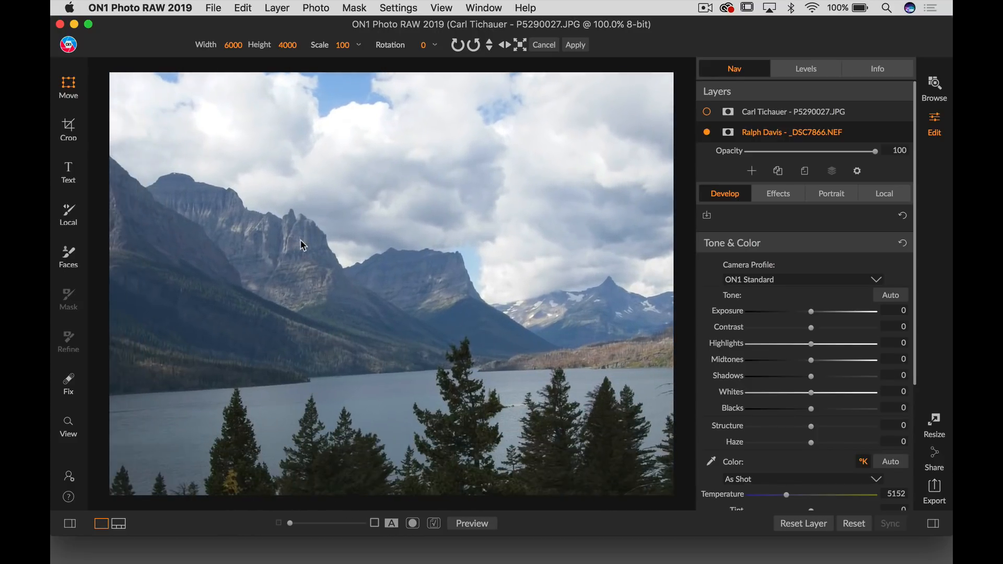
left_click(520, 47)
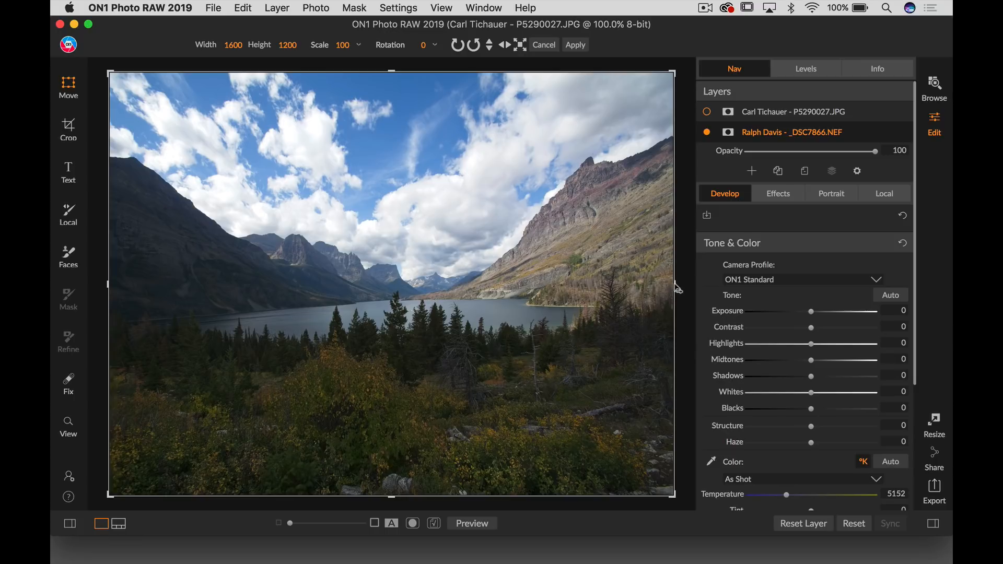
left_click_drag(678, 289, 806, 291)
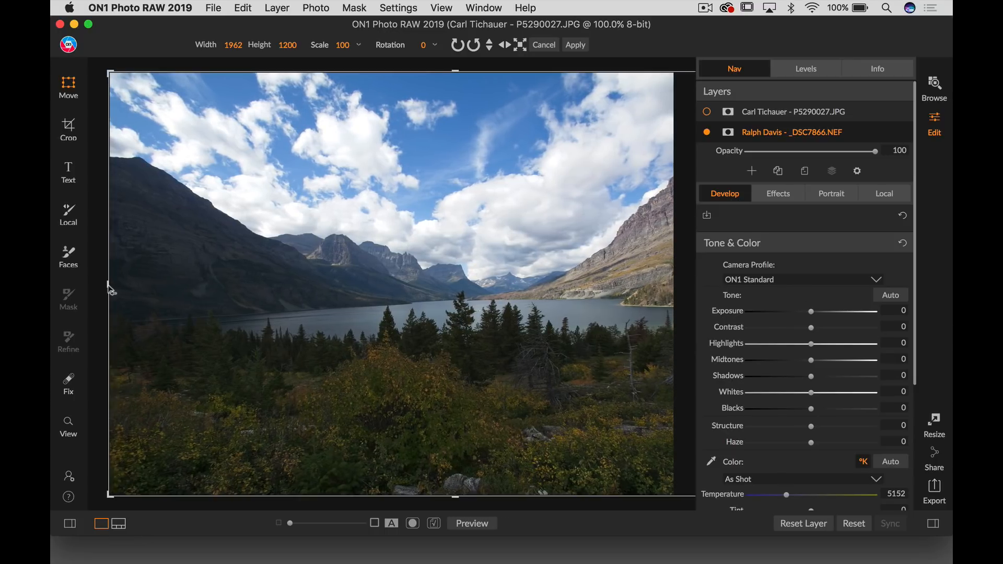
left_click_drag(111, 290, 57, 285)
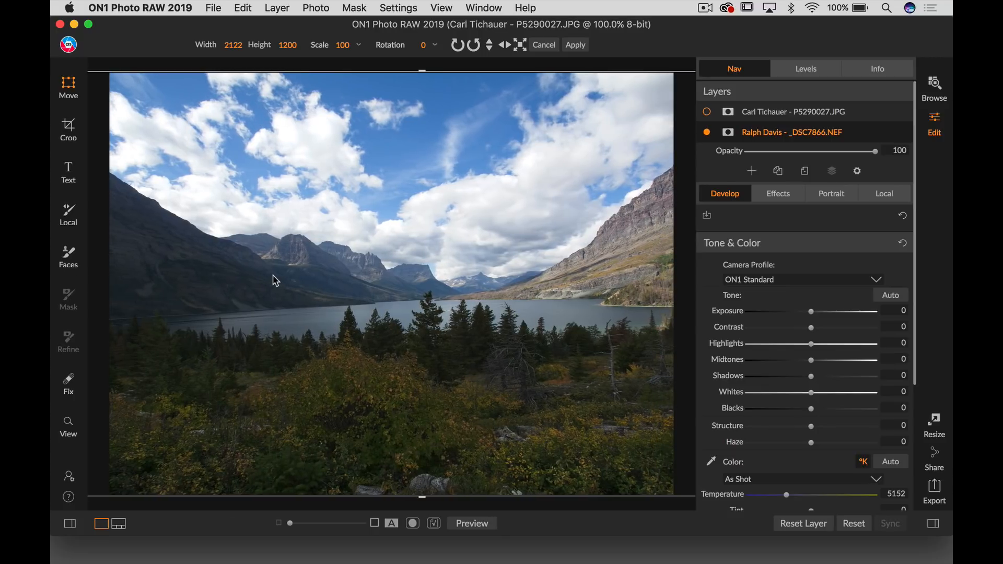
left_click(576, 45)
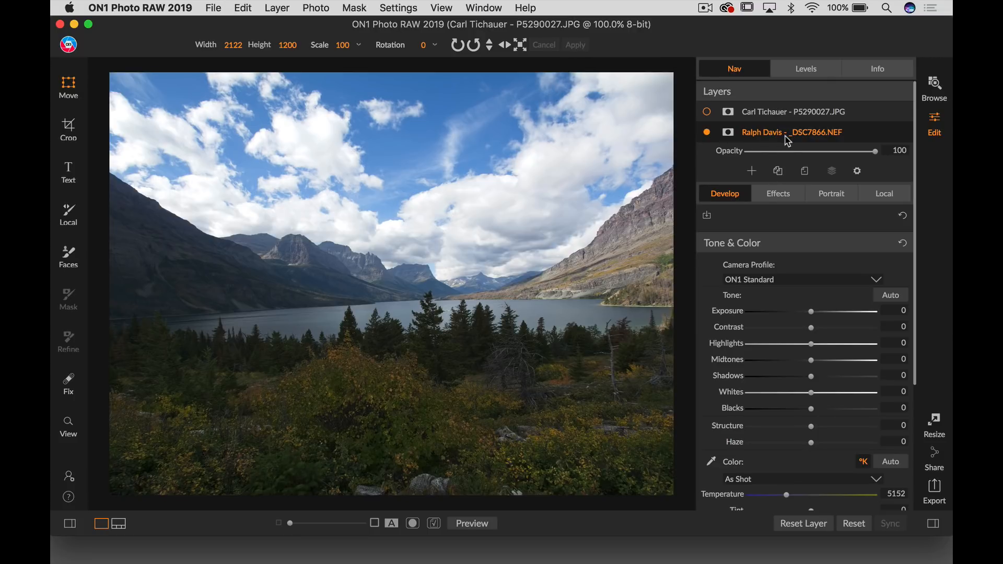
Step: Show the red rocks layer again, select it, and open its layer mask for editing
left_click(706, 112)
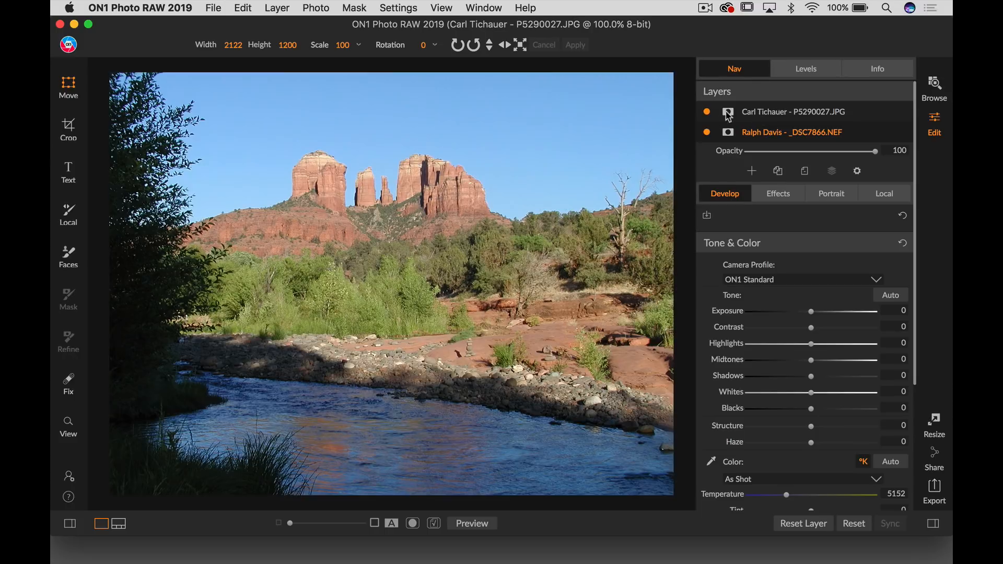
left_click(758, 113)
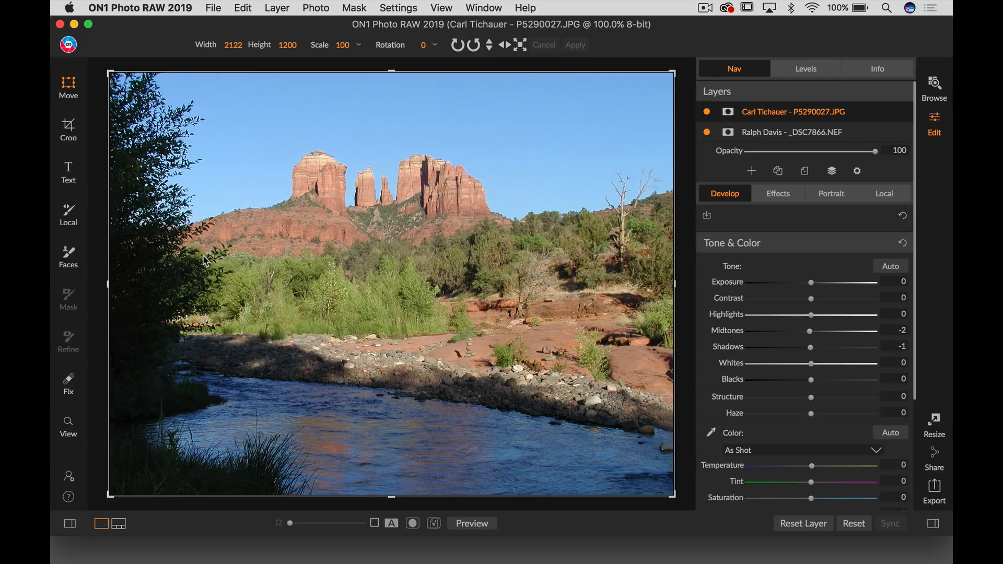
left_click(758, 111)
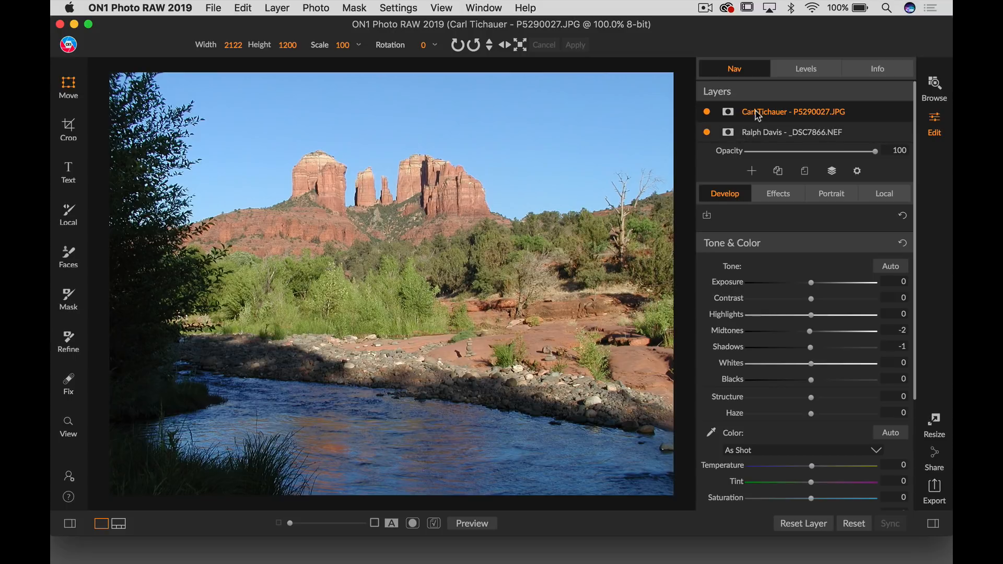
left_click(728, 113)
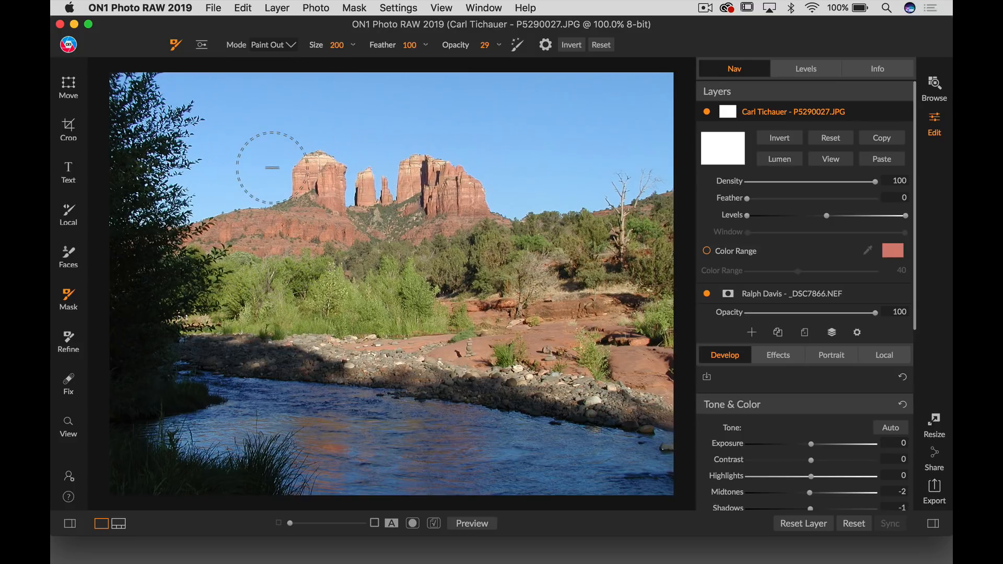
Step: Paint out the sky on the red rocks layer's mask using the Perfect Brush, with Size 175, Feather 100 and Opacity 100
key("bracketright")
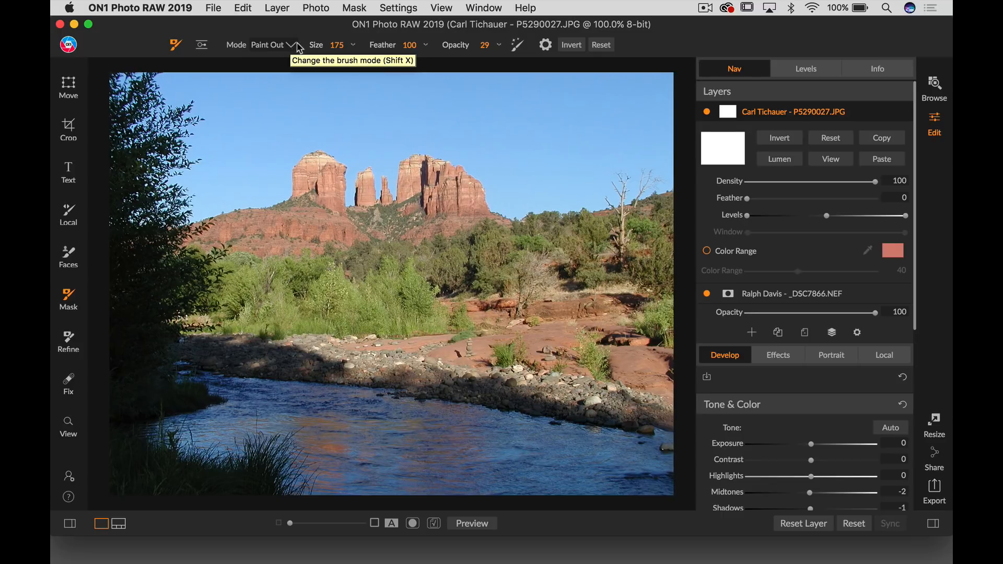
left_click(497, 43)
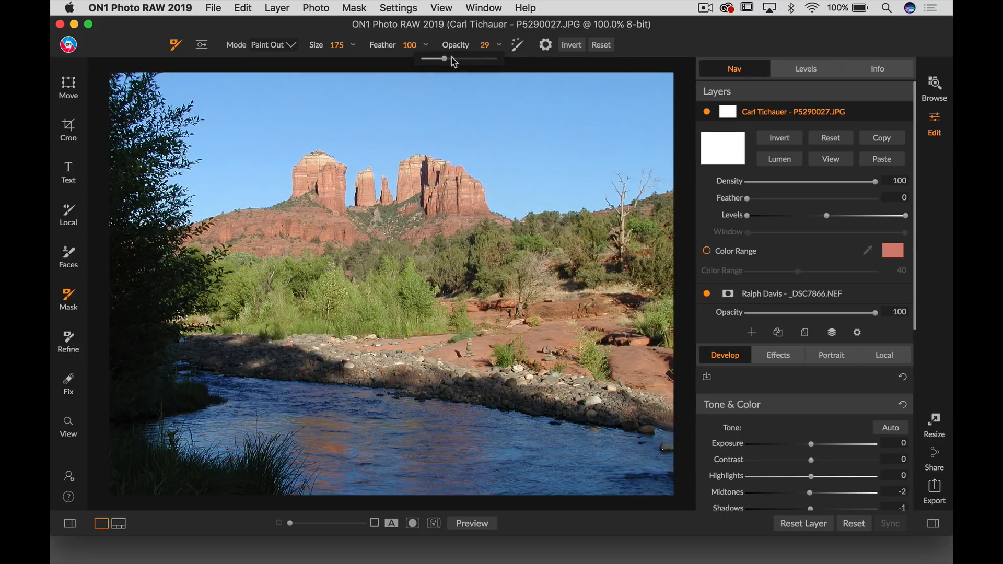
left_click_drag(454, 61, 537, 61)
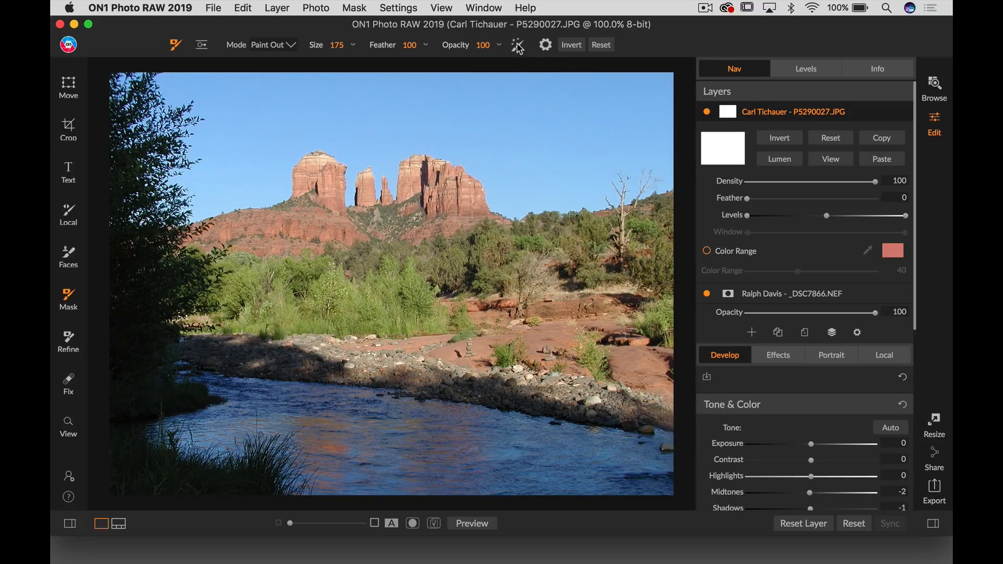
left_click(517, 46)
mouse_move(124, 84)
left_mouse_down()
mouse_move(181, 75)
mouse_move(181, 101)
mouse_move(152, 93)
mouse_move(192, 103)
mouse_move(117, 139)
mouse_move(194, 124)
mouse_move(172, 191)
mouse_move(131, 138)
mouse_move(169, 183)
mouse_move(166, 197)
mouse_move(239, 184)
mouse_move(220, 121)
mouse_move(211, 150)
mouse_move(228, 184)
mouse_move(270, 186)
mouse_move(288, 149)
mouse_move(308, 139)
mouse_move(354, 152)
mouse_move(351, 189)
mouse_move(362, 155)
mouse_move(385, 164)
mouse_move(387, 185)
mouse_move(411, 142)
mouse_move(473, 164)
mouse_move(503, 204)
mouse_move(664, 174)
mouse_move(669, 113)
mouse_move(654, 197)
mouse_move(669, 183)
mouse_move(650, 147)
mouse_move(658, 78)
mouse_move(264, 81)
mouse_move(210, 93)
mouse_move(229, 114)
mouse_move(266, 125)
mouse_move(326, 111)
mouse_move(538, 117)
mouse_move(634, 100)
mouse_move(548, 135)
mouse_move(498, 123)
mouse_move(594, 149)
mouse_move(554, 164)
mouse_move(544, 142)
mouse_move(639, 115)
left_mouse_up()
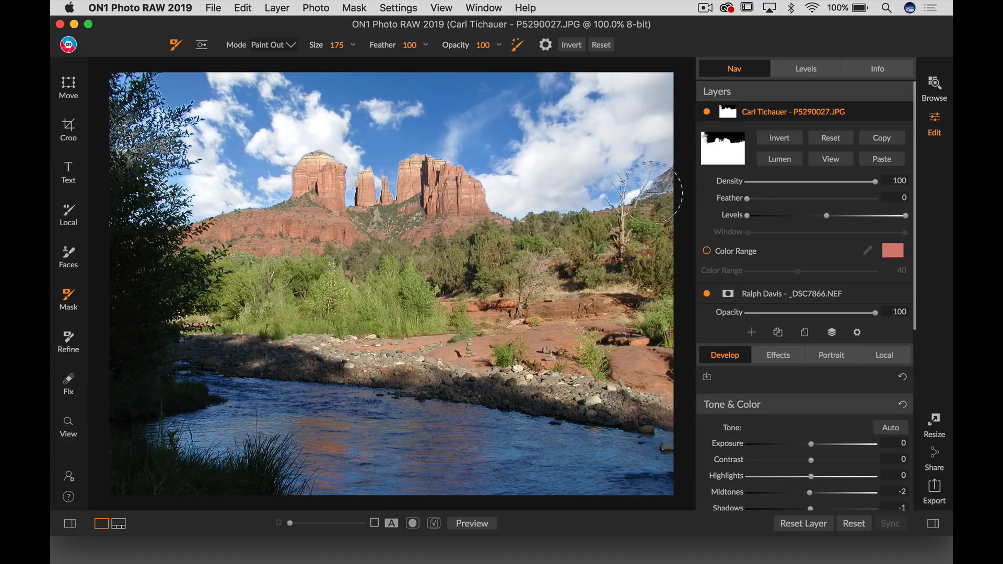
Step: Stretch the mountain lake layer sideways to a width of 2590, shift its clouds behind the red rocks, and apply the transform
left_click(775, 299)
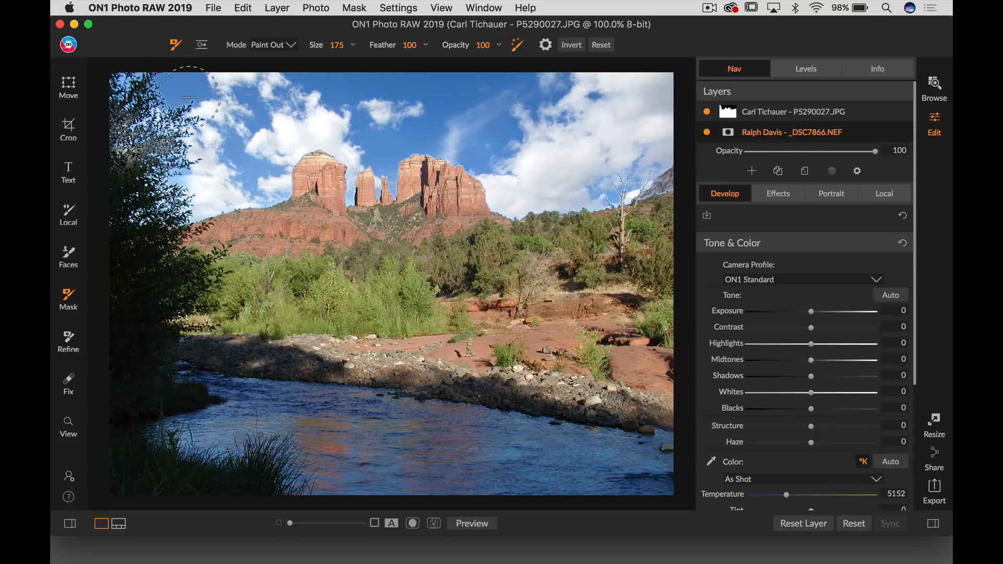
left_click(69, 88)
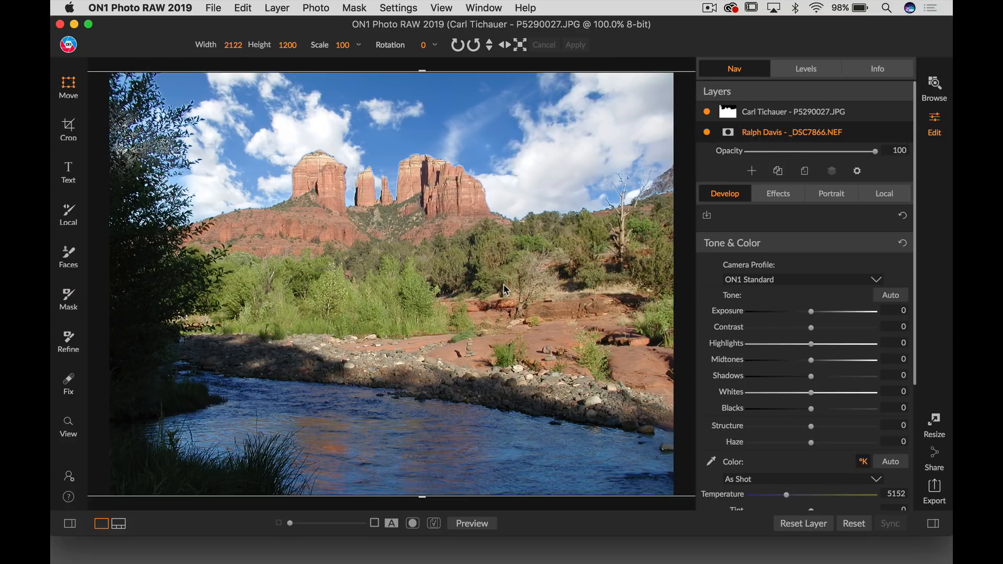
key("super+minus")
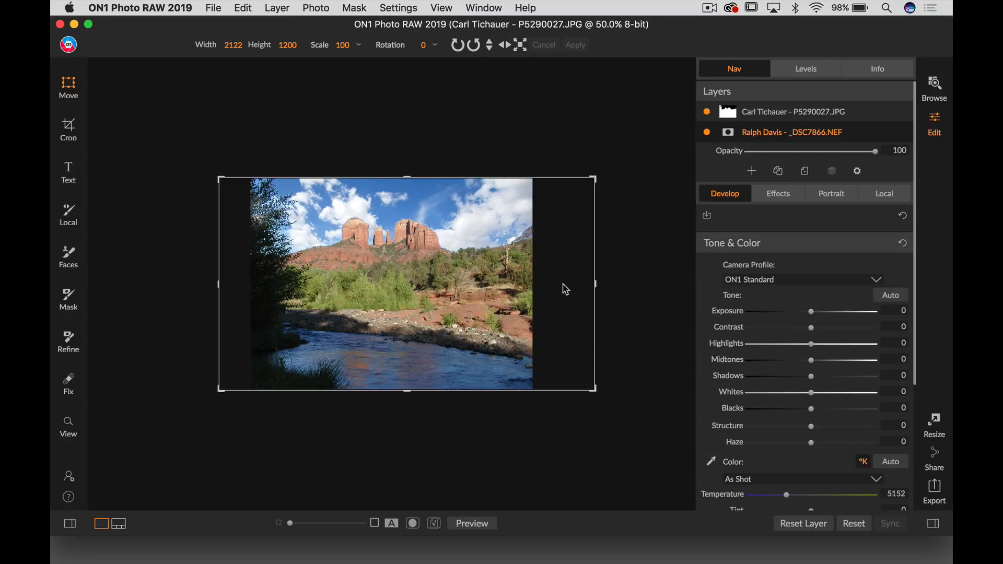
left_click_drag(596, 284, 630, 289)
left_click_drag(426, 269, 398, 268)
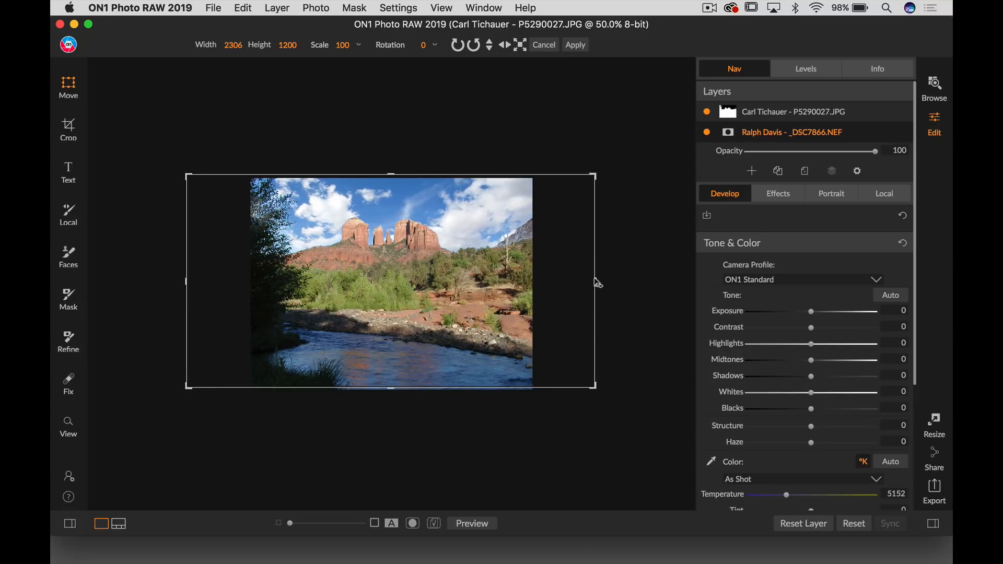
left_click_drag(597, 283, 645, 283)
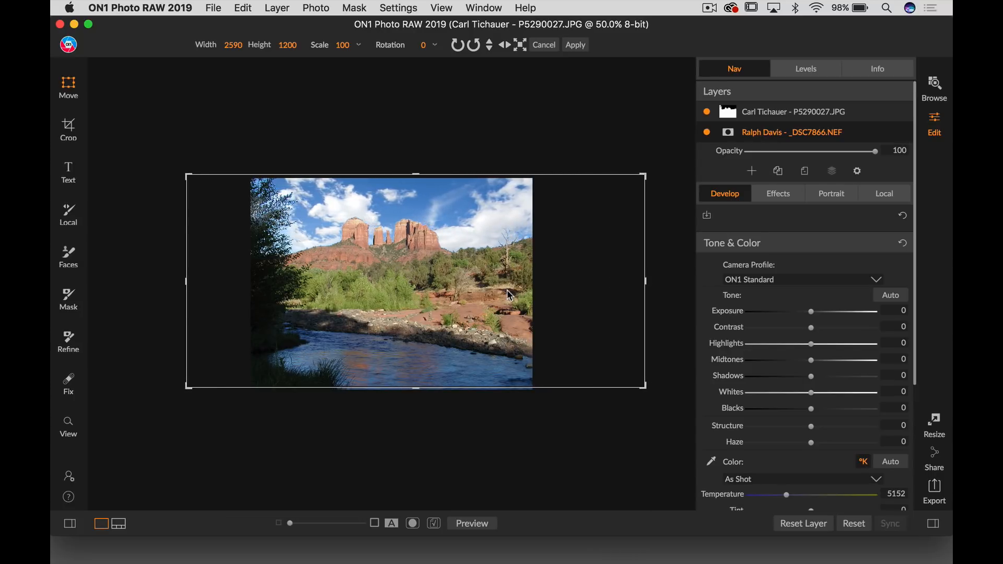
left_click_drag(508, 295, 514, 293)
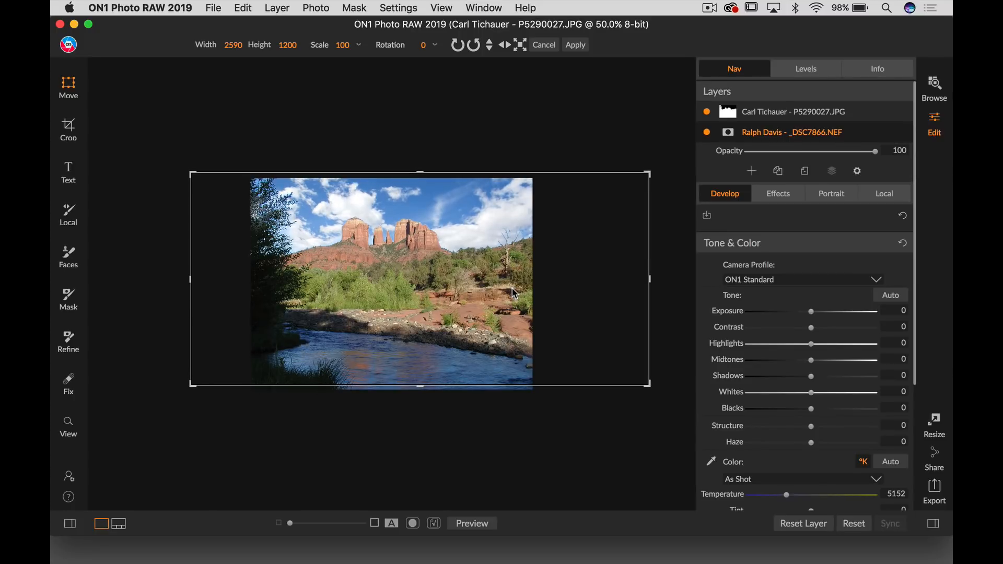
left_click(577, 46)
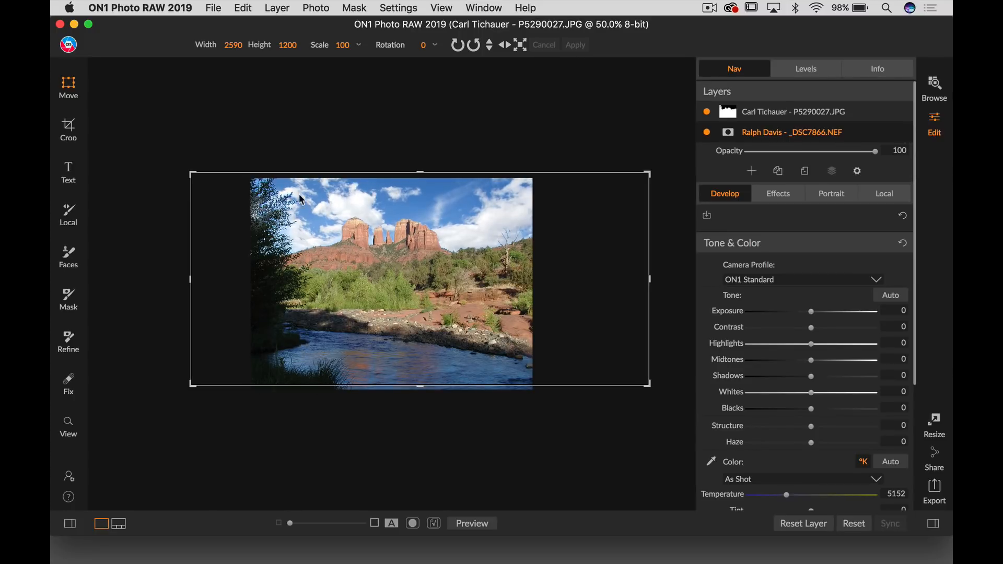
key("super+equal")
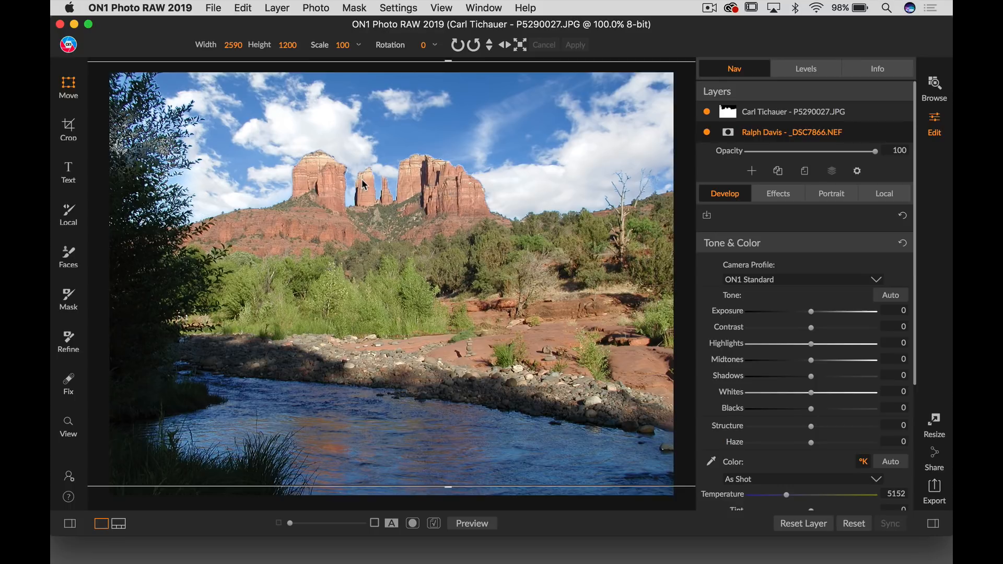
Step: Chisel away the sky fringe along the rock formations on the red rocks layer's mask, using Remove mode, Size 35 and Amount 10
left_click(727, 112)
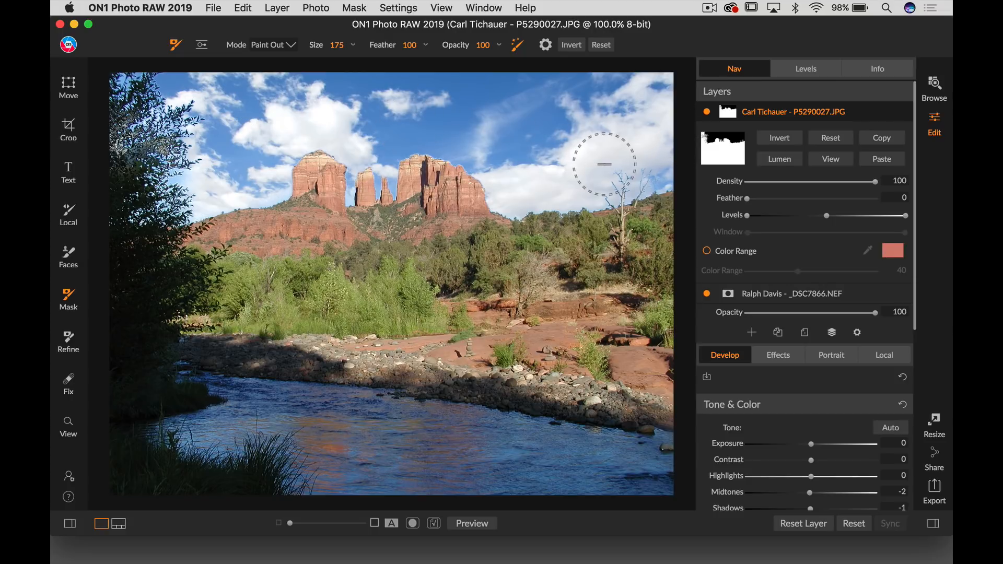
left_click(67, 341)
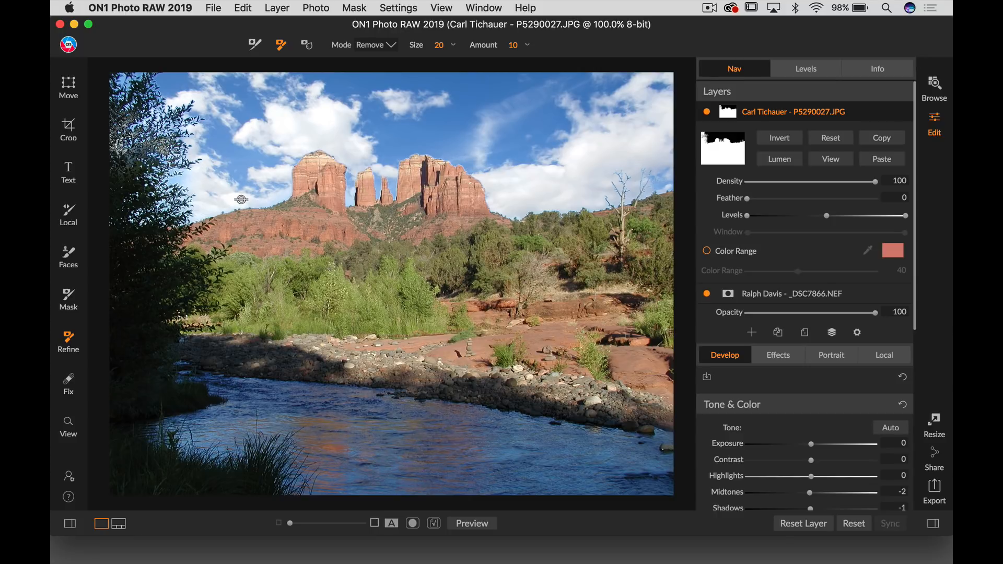
key("super+equal")
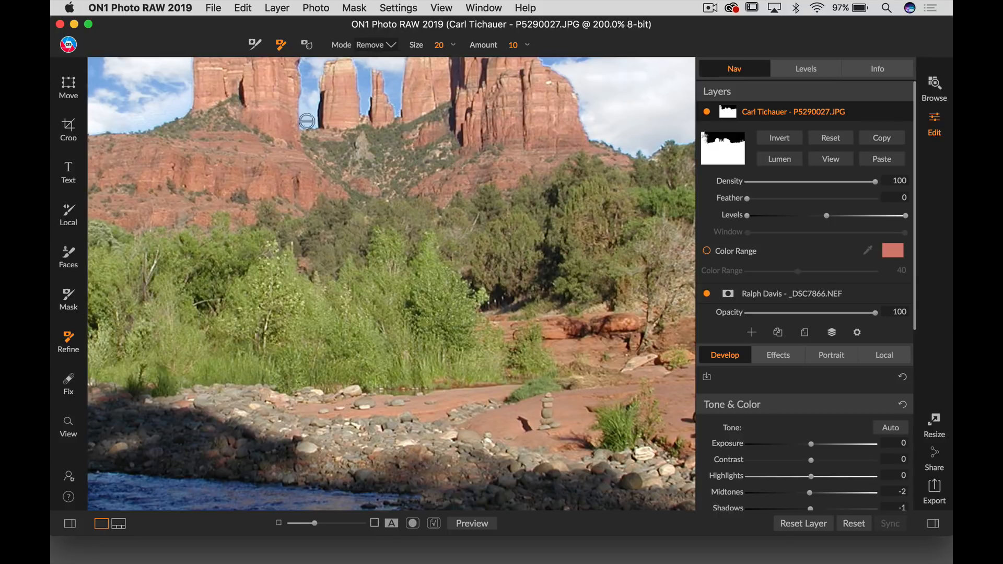
left_click_drag(338, 116, 497, 253)
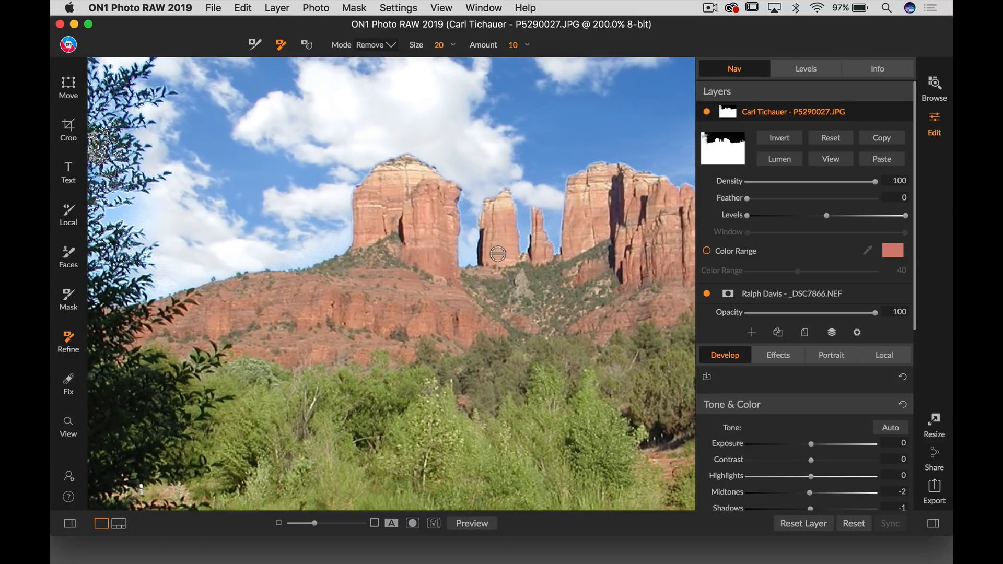
key("bracketright")
key("bracketright")
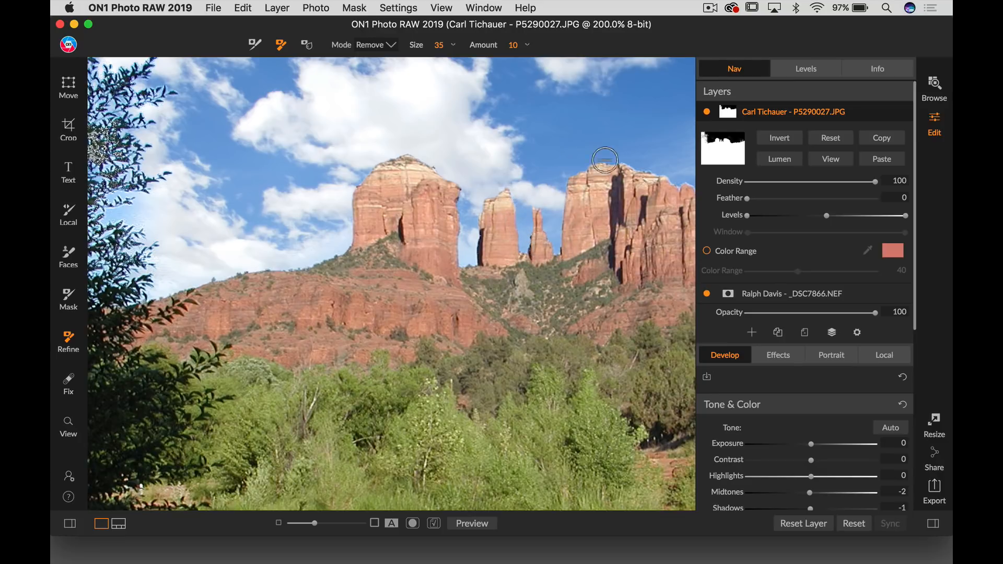
left_click_drag(660, 161, 495, 162)
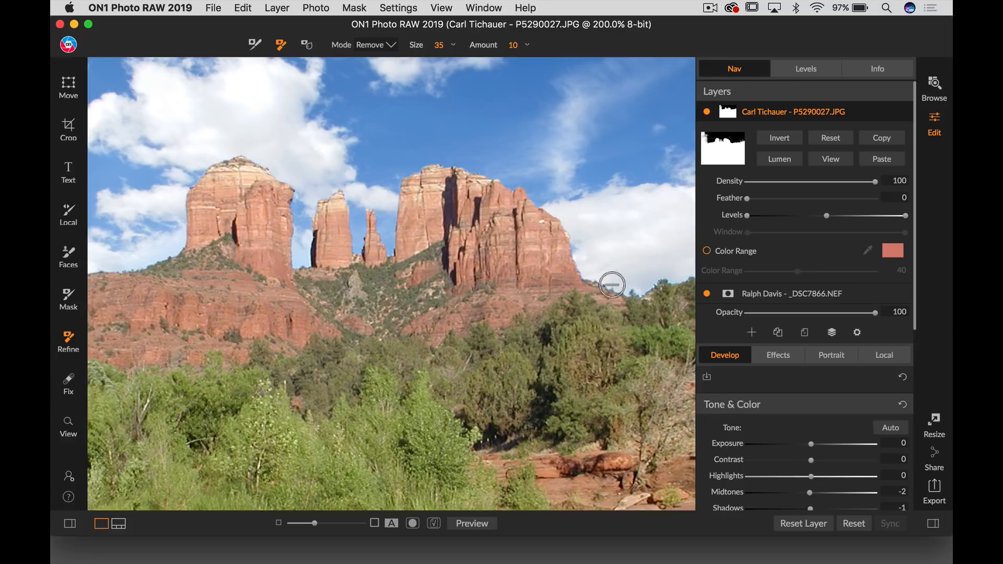
key("space")
mouse_move(666, 221)
left_mouse_down()
mouse_move(605, 222)
mouse_move(430, 262)
left_mouse_up()
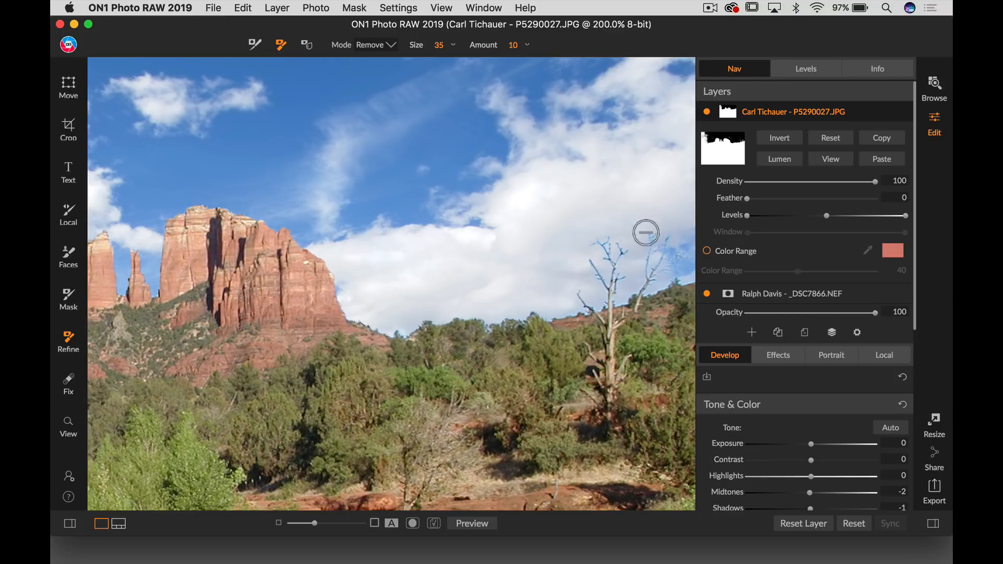
Step: Chisel the mask around the bare tree's branches in Add mode with Amount 10, and set the mode back to Remove
key("space")
left_click_drag(645, 233, 506, 224)
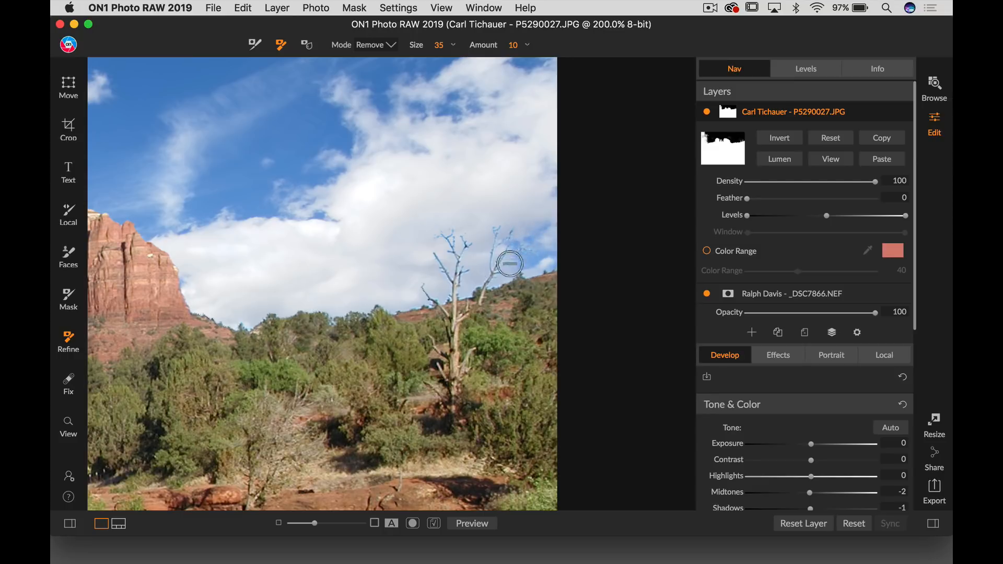
left_click(385, 44)
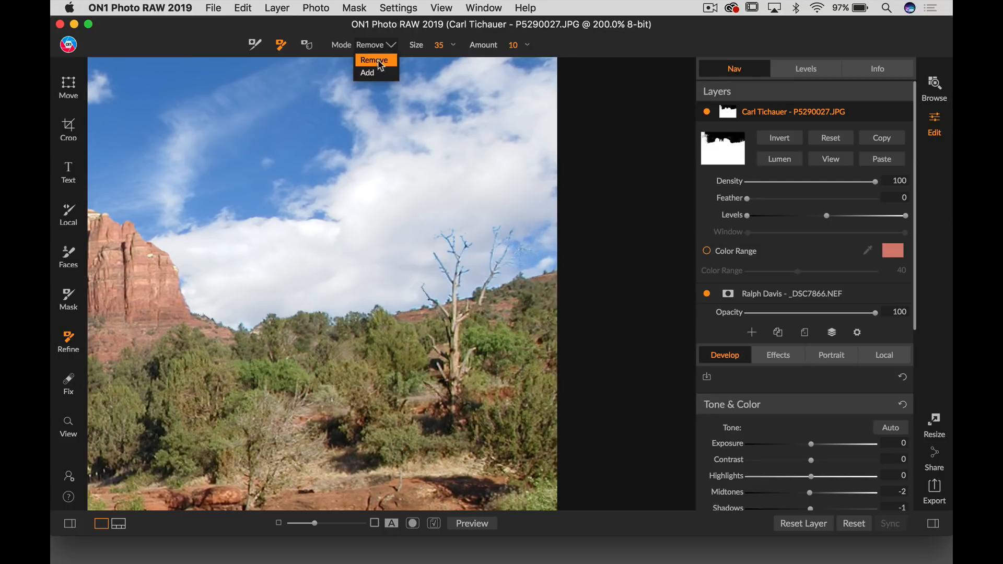
left_click(372, 70)
left_click_drag(495, 271, 526, 249)
mouse_move(460, 288)
left_mouse_down()
mouse_move(434, 256)
mouse_move(477, 246)
mouse_move(451, 236)
left_mouse_up()
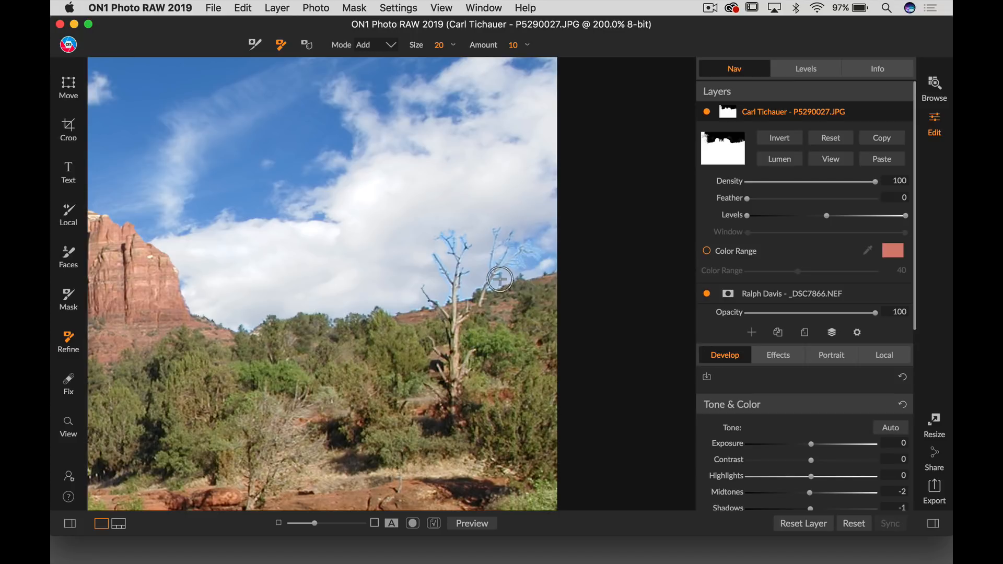
left_click(381, 46)
left_click(372, 56)
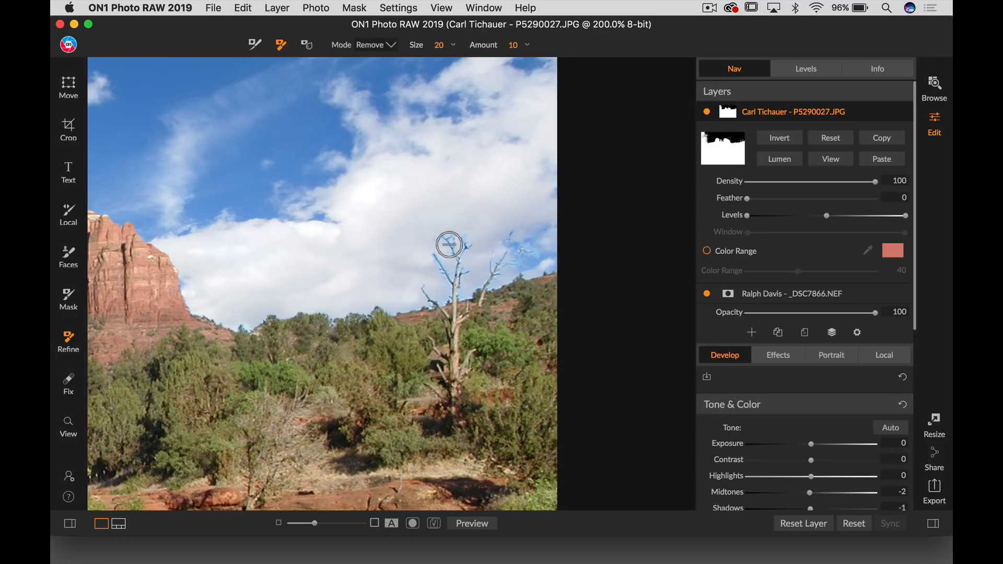
Step: Blur the mask edges over the bare tree's branches in Normal mode with Size 50 and Amount 30
left_click(307, 47)
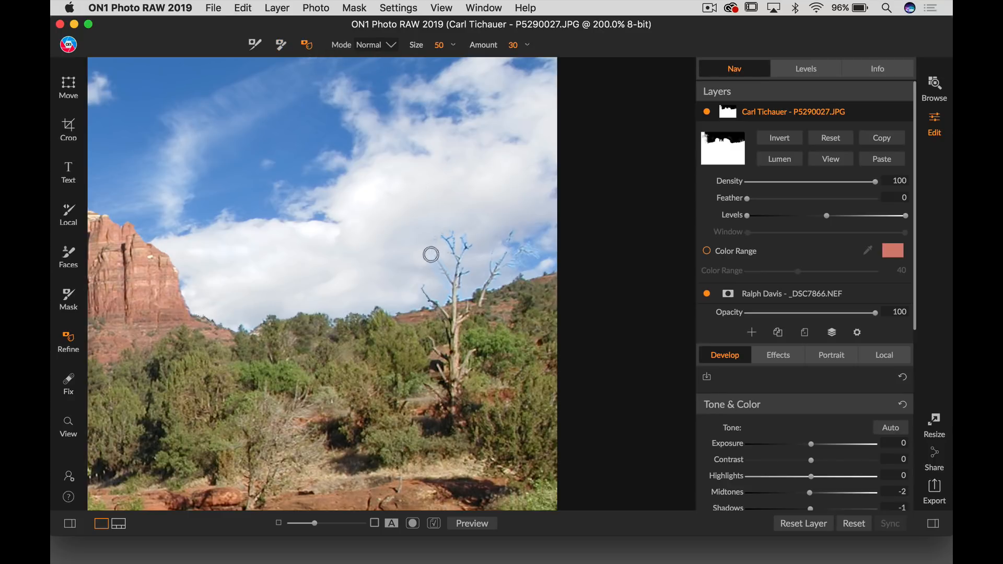
left_click_drag(430, 288, 435, 301)
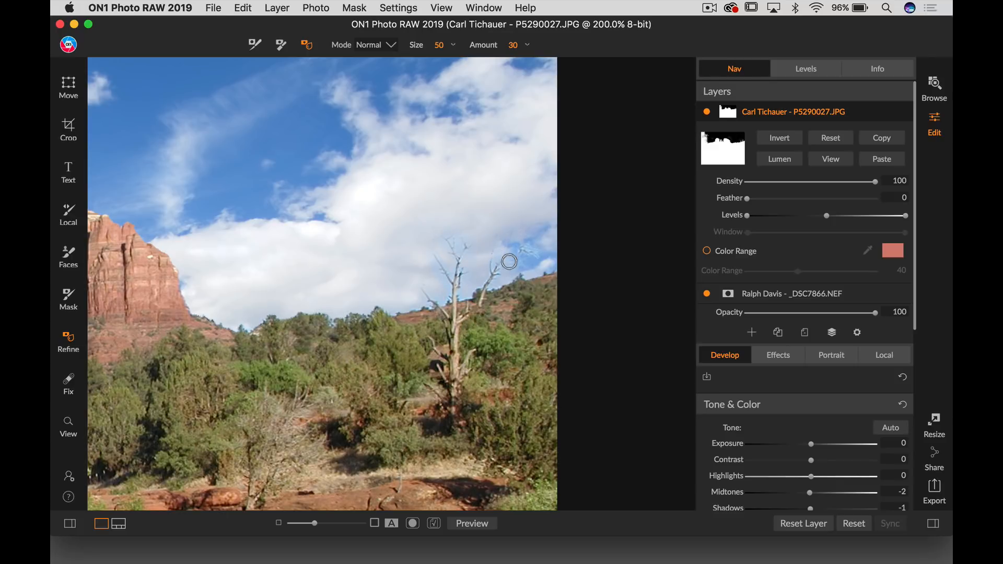
left_click_drag(508, 262, 535, 256)
Step: Set the mask blur brush to Add mode and Size 35 for the branch tips, and return to the Chisel tool
left_click(387, 46)
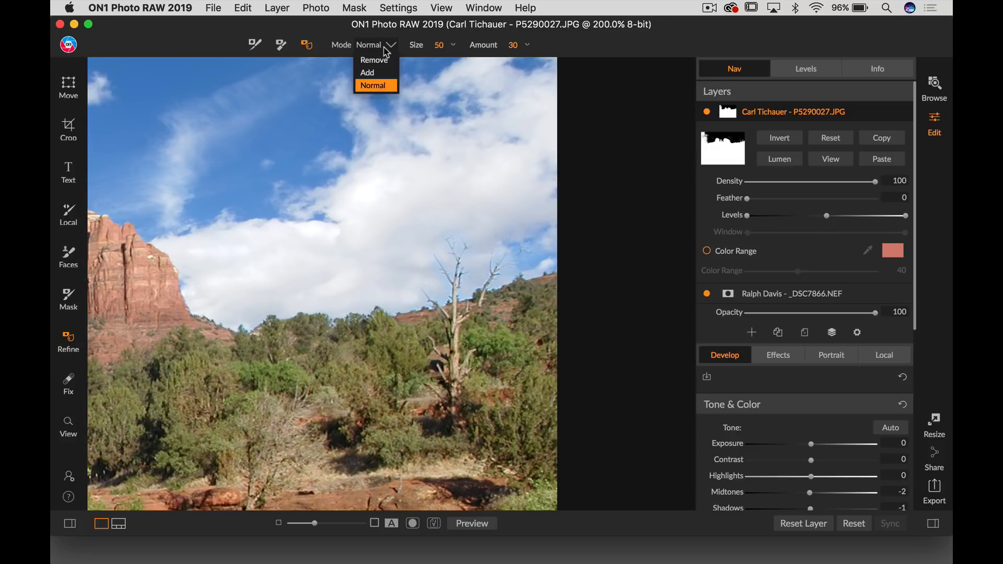
left_click(374, 73)
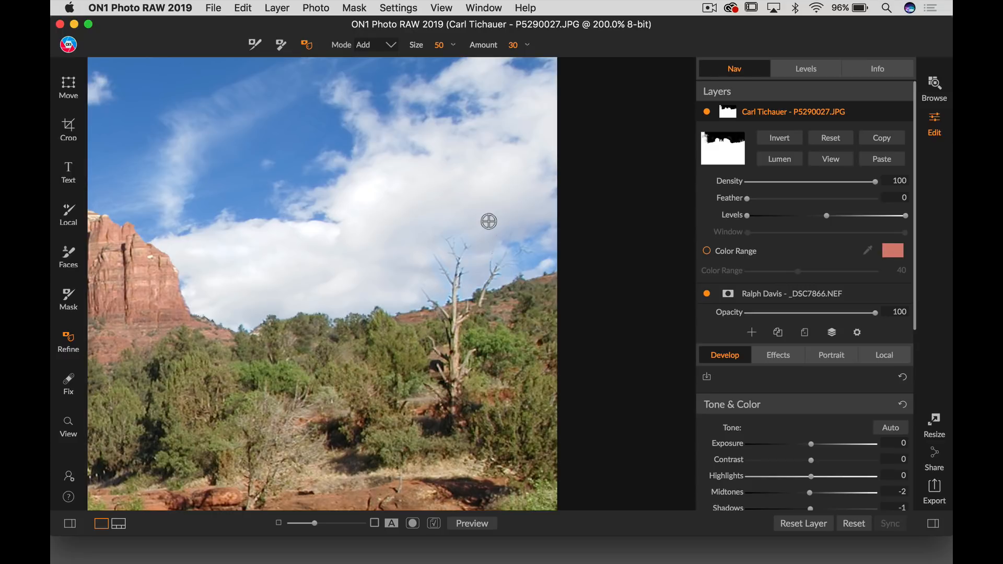
key("]")
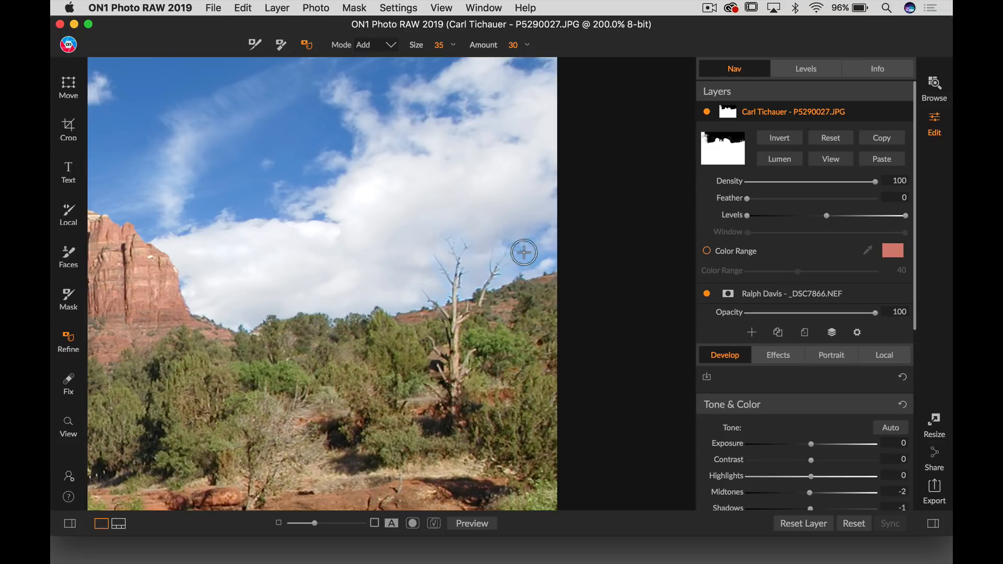
left_click(281, 46)
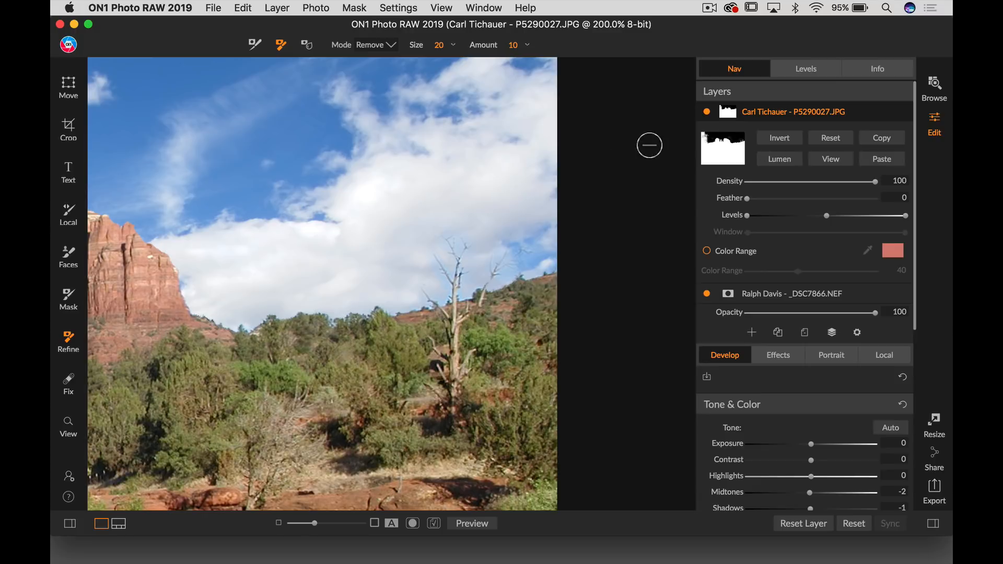
Step: Paint out leftover blue fringe around the bare tree with the masking brush at Size 45, Feather 100 and Opacity 100
left_click(69, 296)
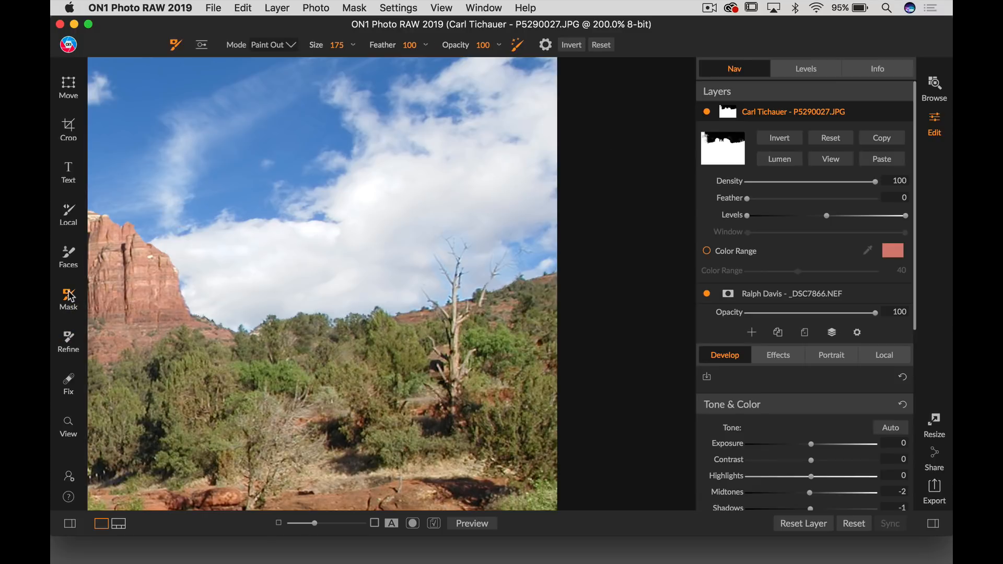
key("bracketleft")
key("bracketleft")
key("bracketleft")
key("bracketleft")
scroll(509, 263, "left", 1)
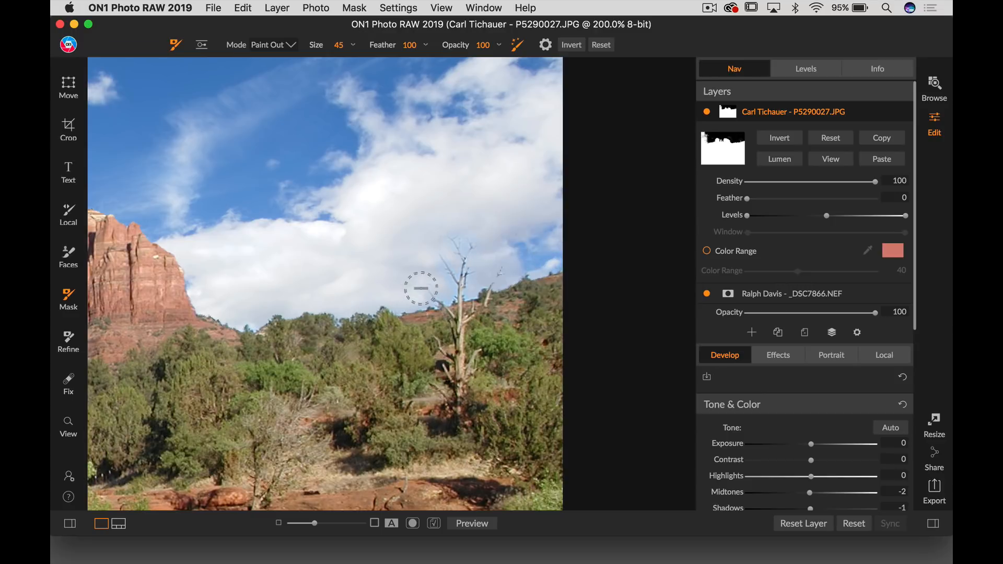
Step: Show the navigator preview and fit the whole composite image to the view
key("super+minus")
key("super+minus")
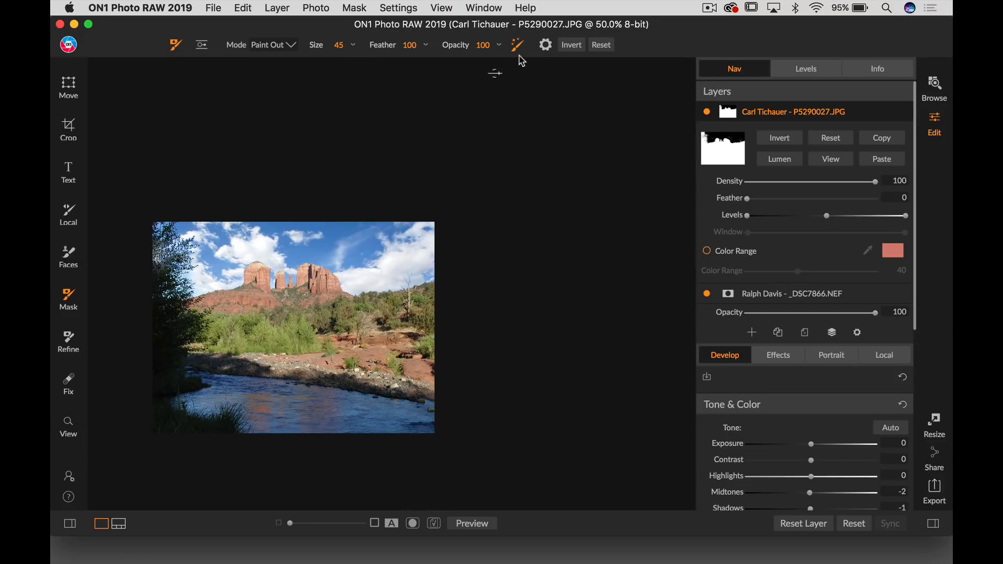
left_click(70, 478)
left_click(609, 336)
left_click(759, 71)
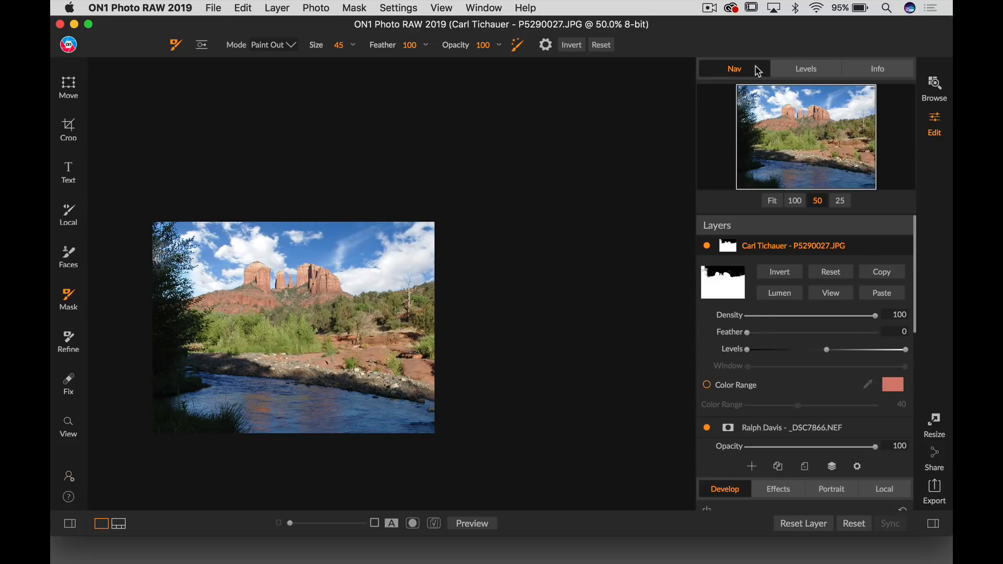
left_click(772, 198)
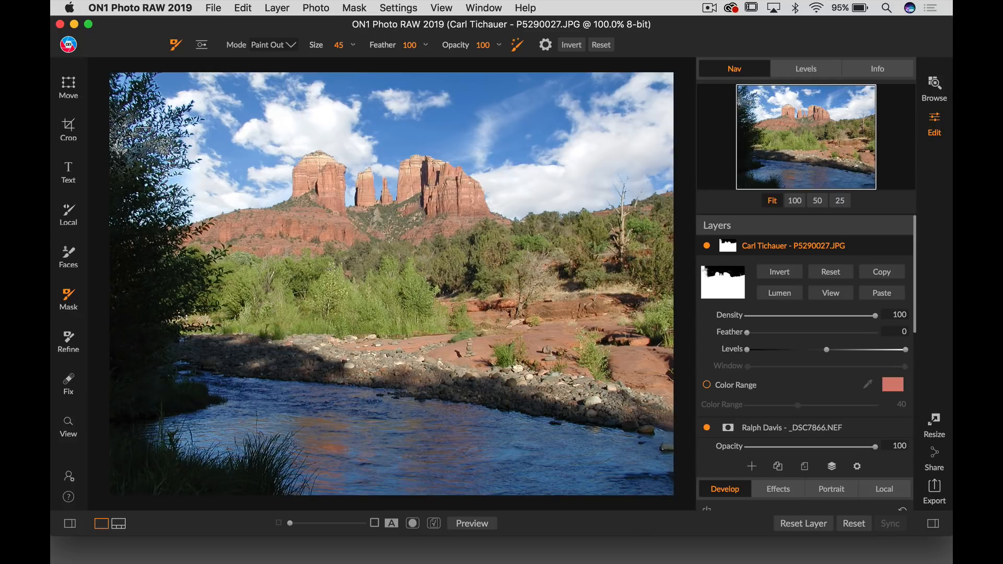
Step: Paint out the mask over the dark tree's foliage with the Refine Brush at Size 175
left_click(69, 339)
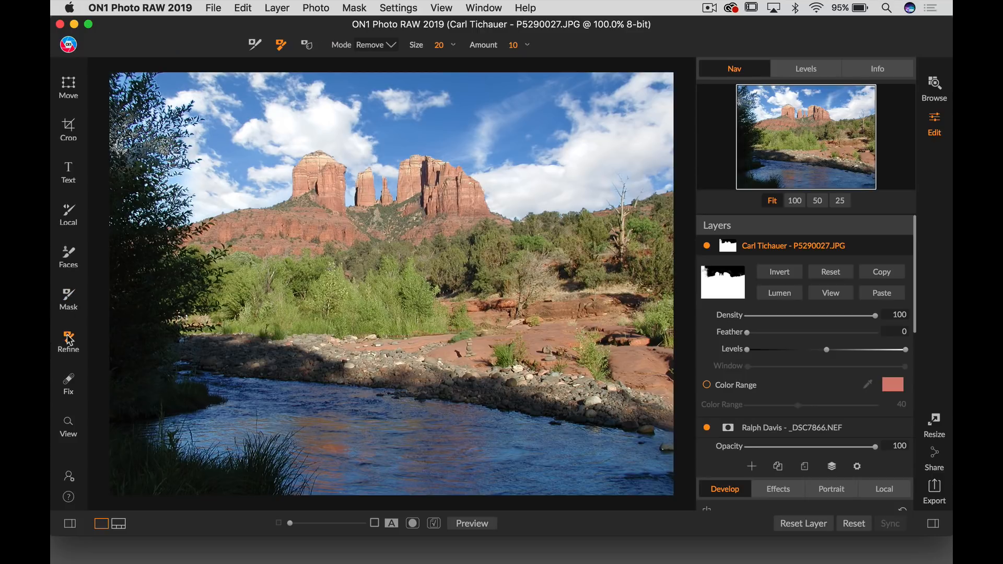
left_click(252, 46)
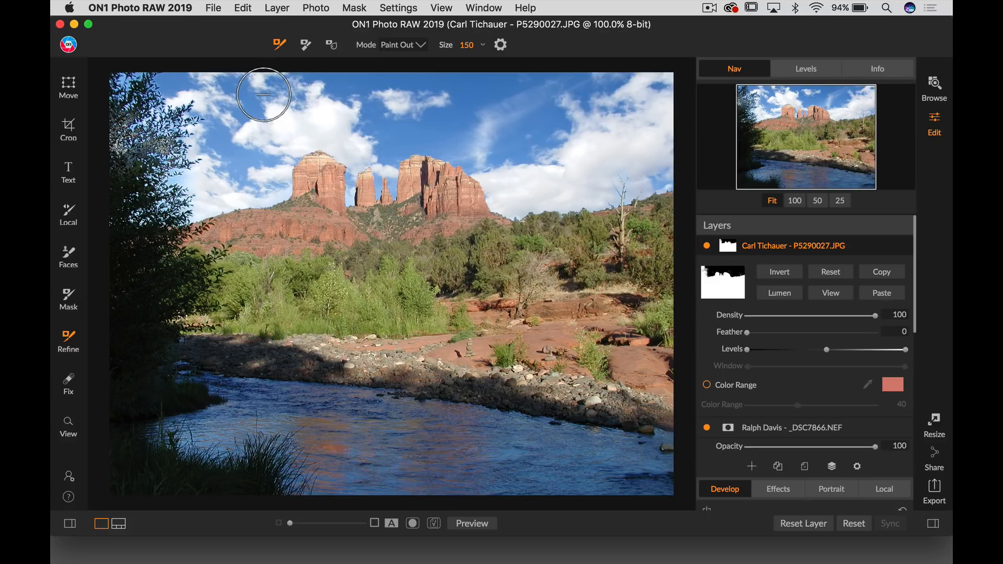
key("bracketleft")
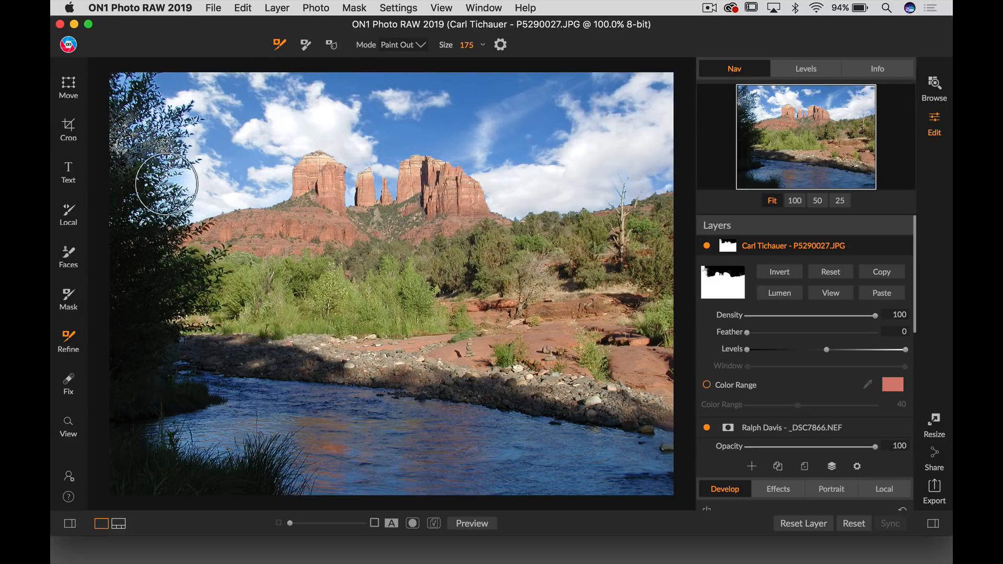
left_click_drag(182, 187, 117, 211)
left_click_drag(170, 123, 137, 143)
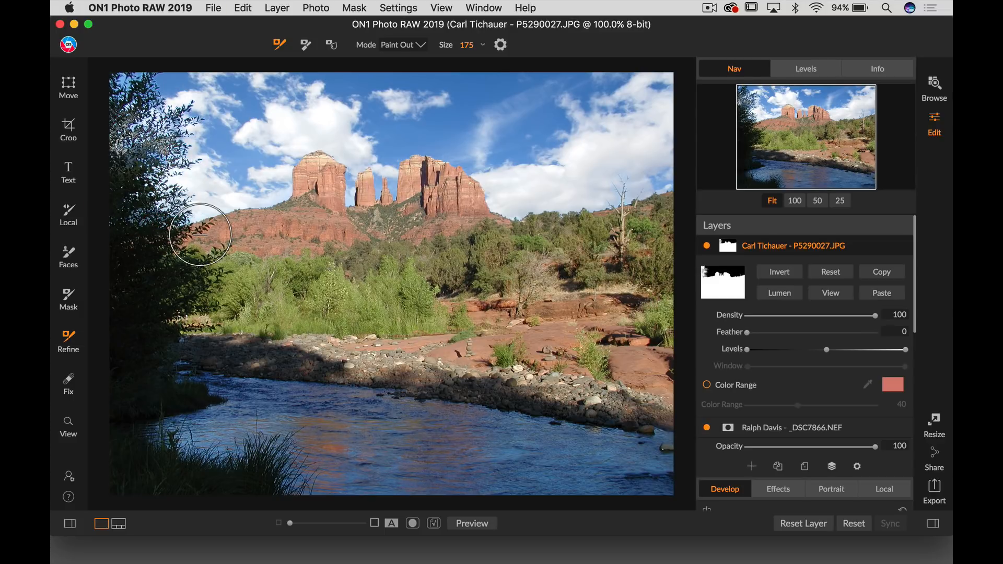
Step: Set the Refine Brush to Paint In mode and paint over the dark tree's foliage and trunk area
left_click(418, 45)
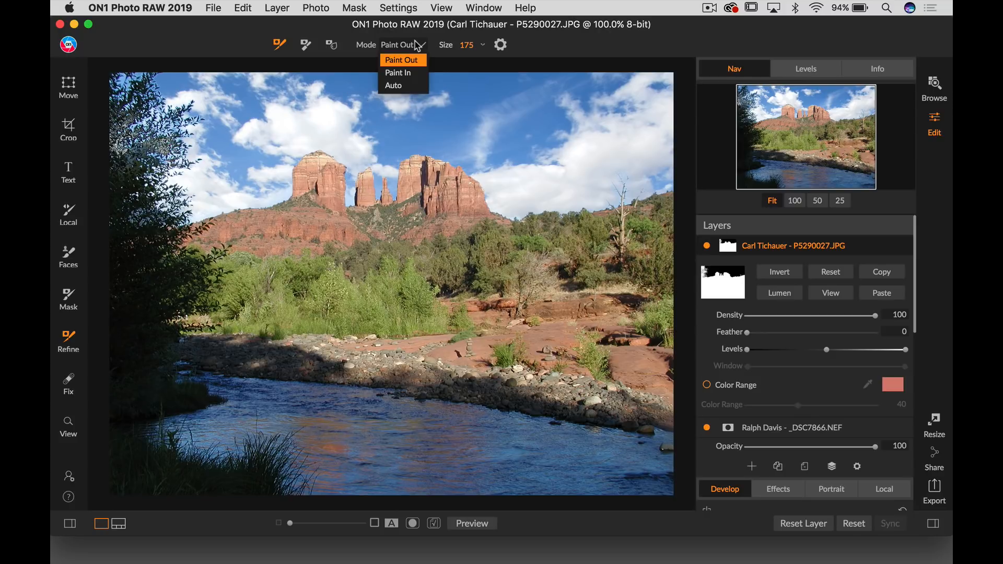
left_click(409, 74)
left_click_drag(145, 138, 175, 137)
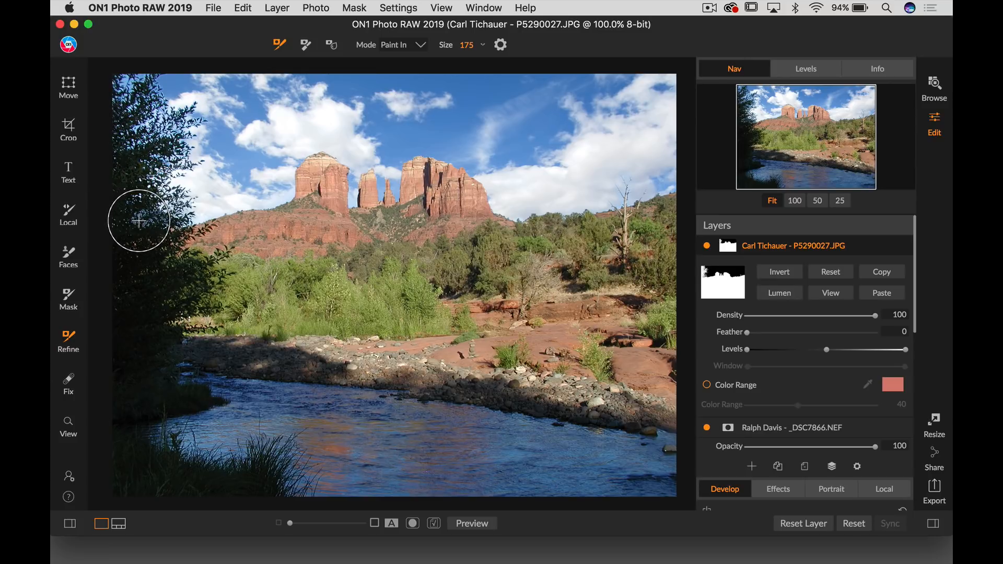
left_click_drag(134, 223, 138, 215)
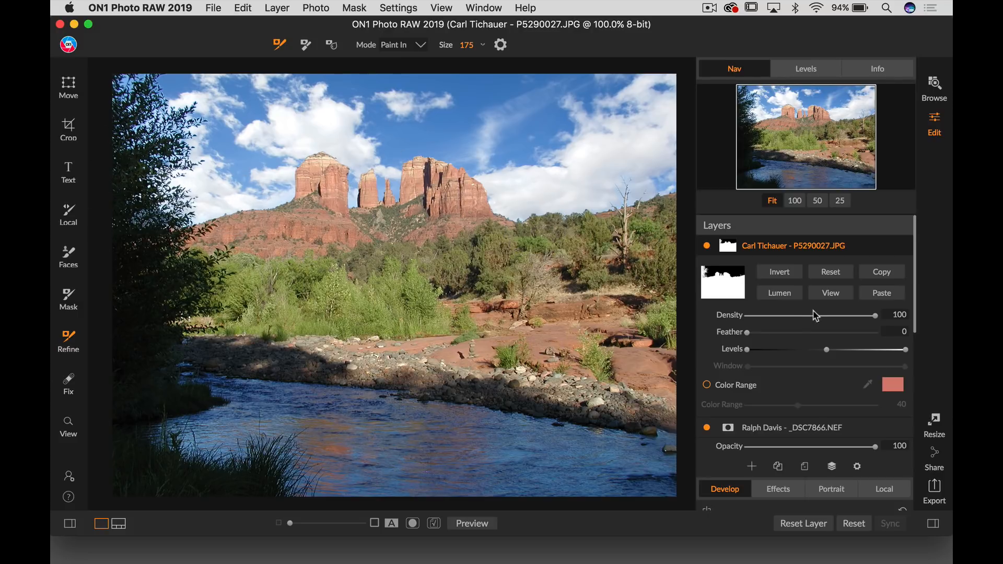
Step: Collapse the navigator preview and toggle the red rocks layer off and on to compare it with the lake photo beneath
left_click(734, 73)
left_click(734, 73)
left_click(734, 73)
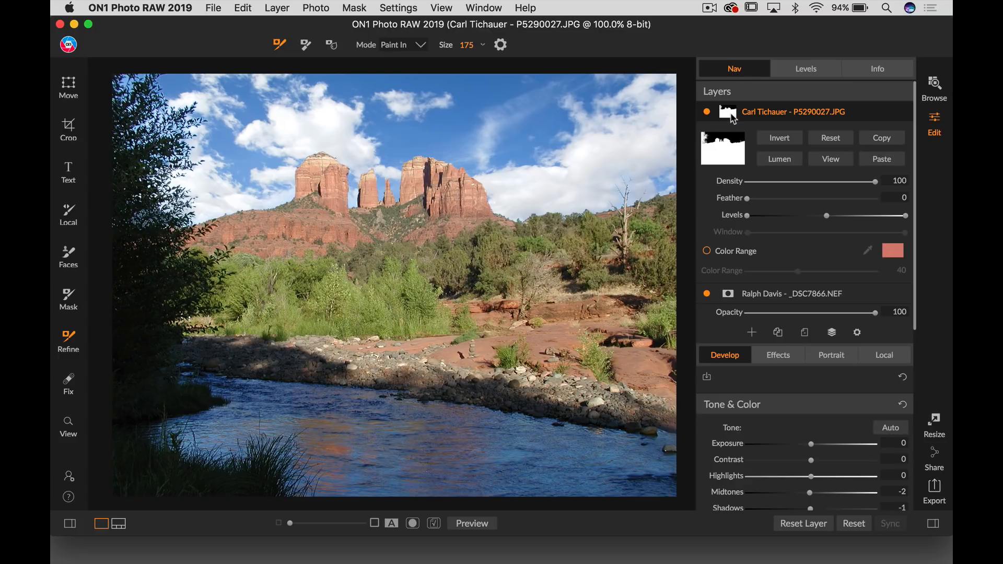
left_click(707, 112)
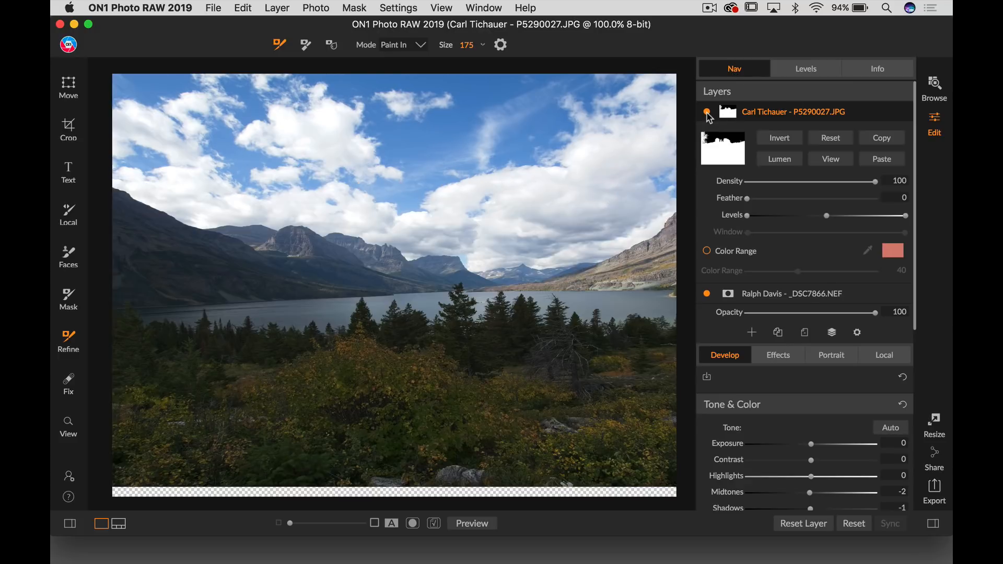
left_click(707, 112)
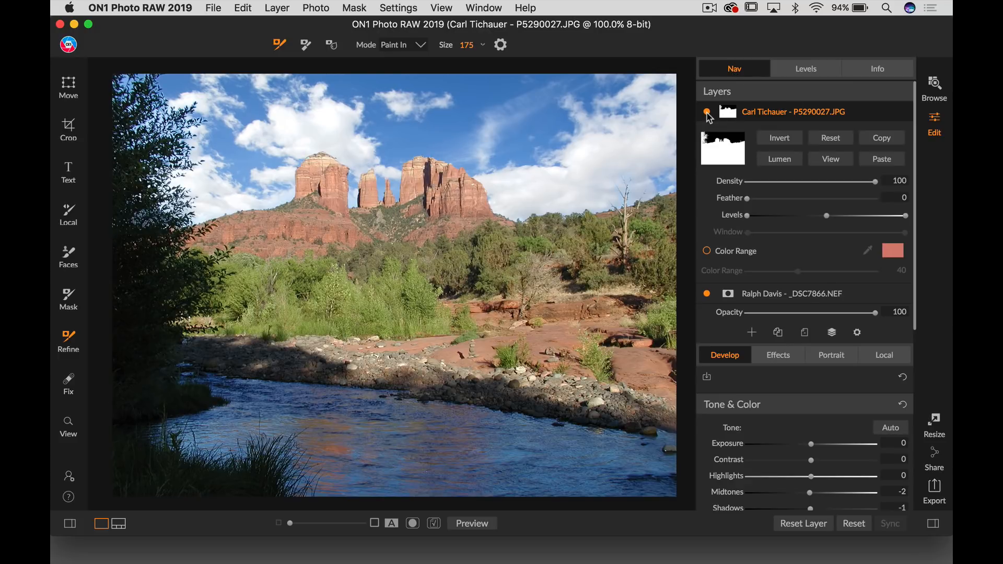
Step: Brighten the replacement sky by setting the mountain lake layer's Exposure to 0.85 and Highlights to -45
left_click(760, 112)
left_click(758, 137)
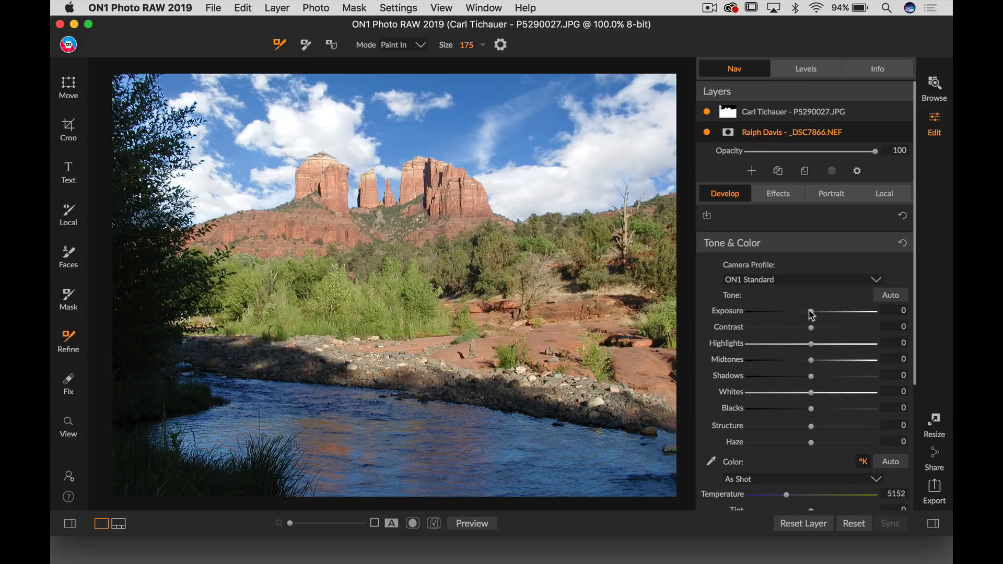
left_click_drag(812, 314, 787, 349)
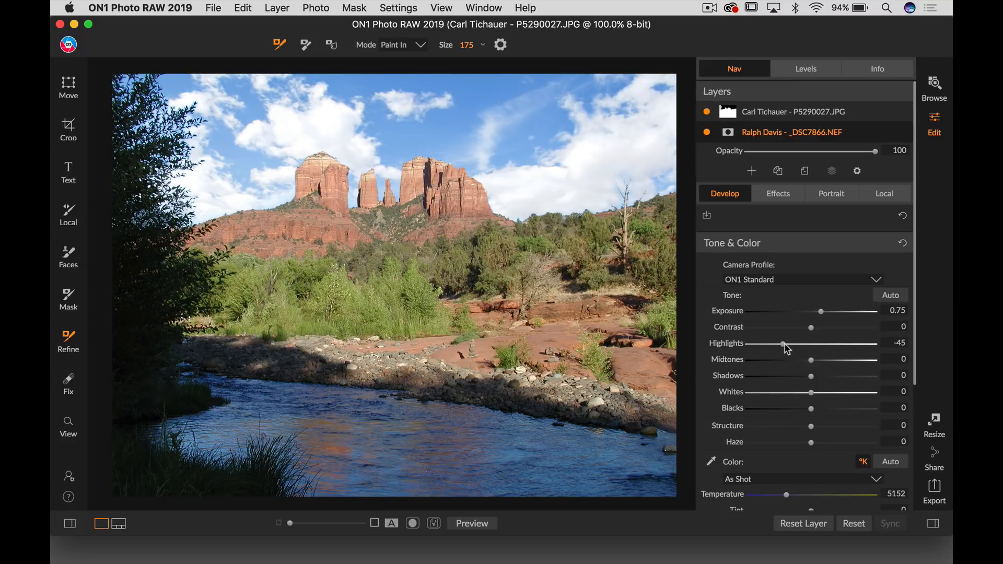
left_click_drag(822, 312, 824, 315)
scroll(823, 314, "down", 5)
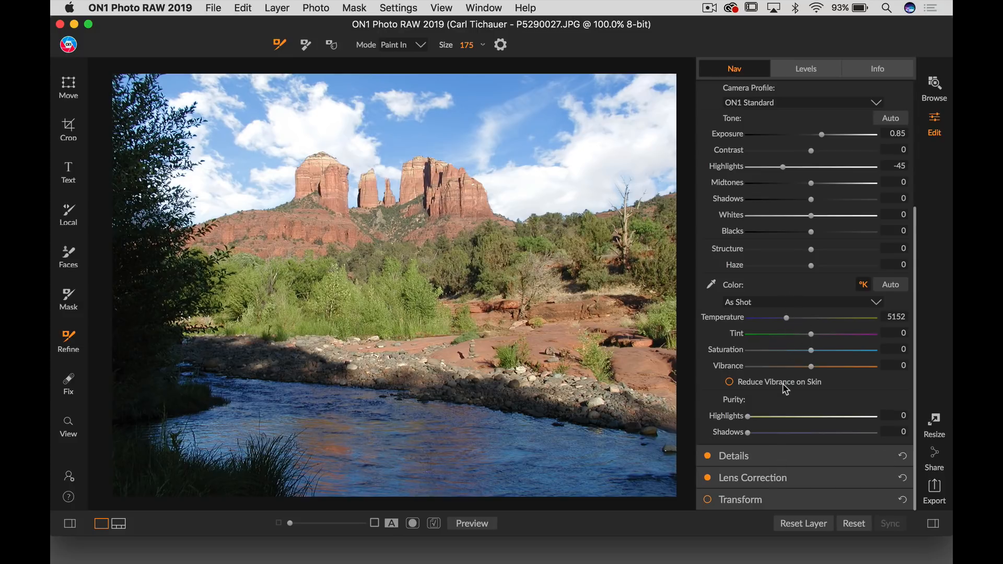
scroll(786, 397, "up", 5)
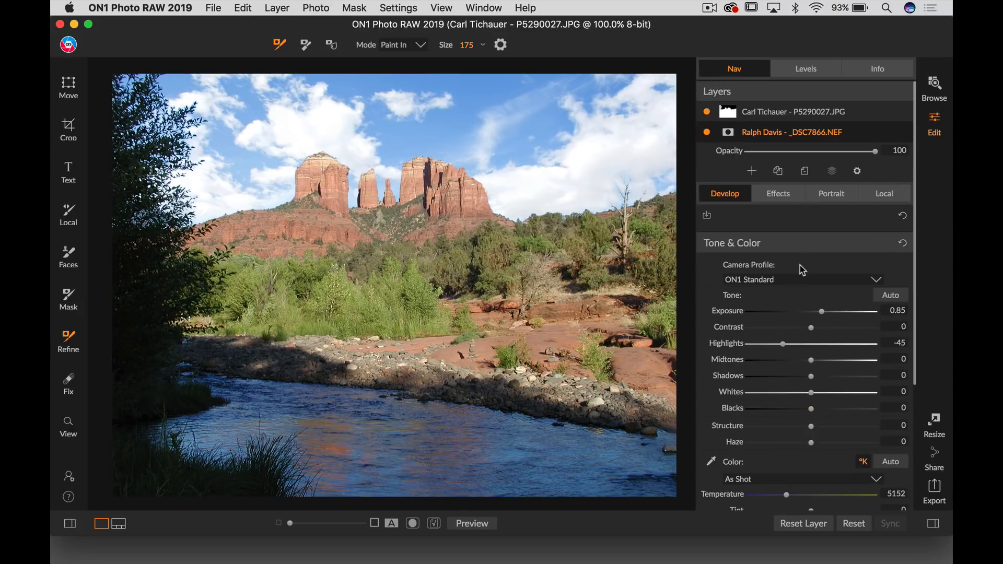
left_click(777, 197)
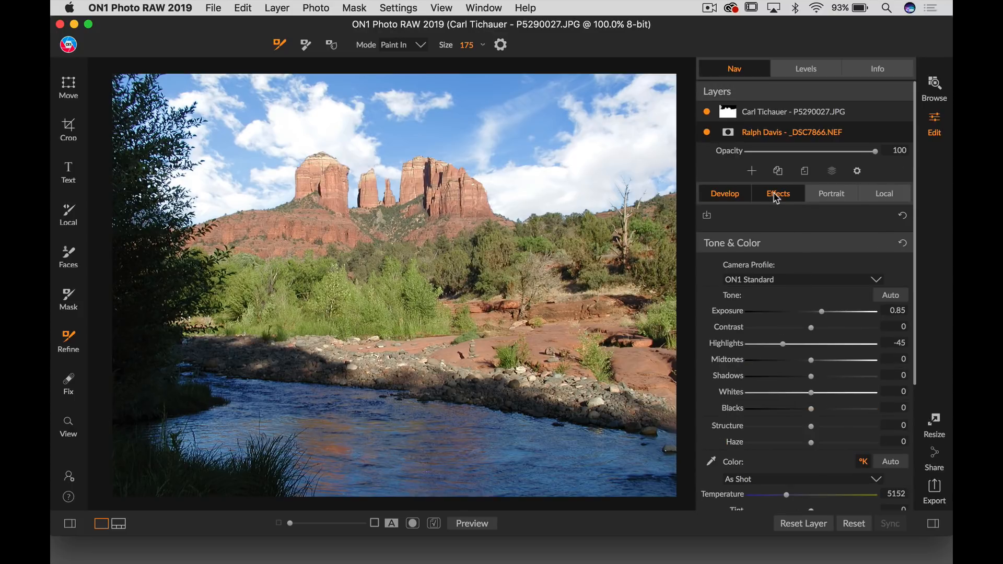
left_click(727, 199)
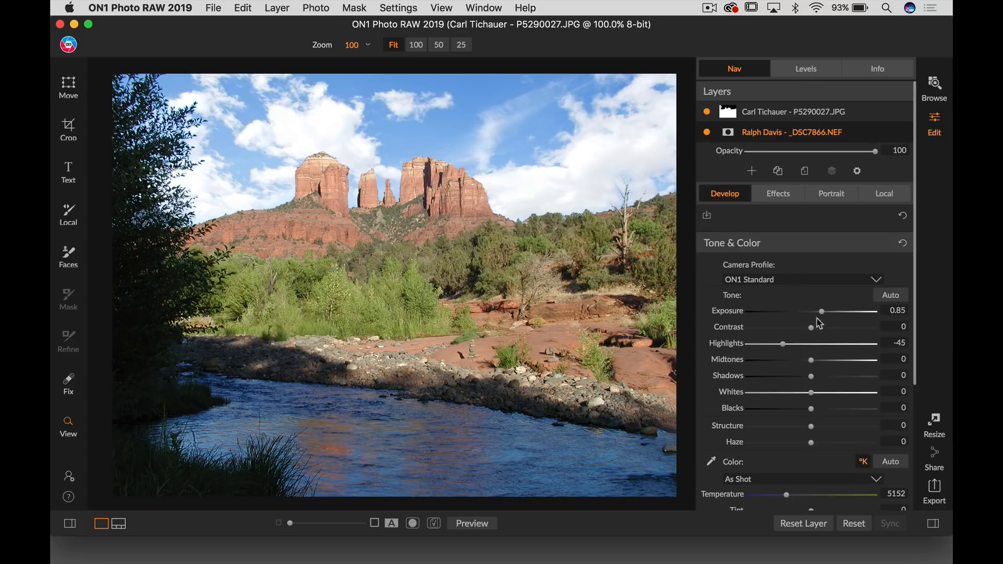
left_click_drag(824, 318, 824, 317)
Step: Set the red rocks layer's Structure to 29 and Haze to -25
left_click(767, 112)
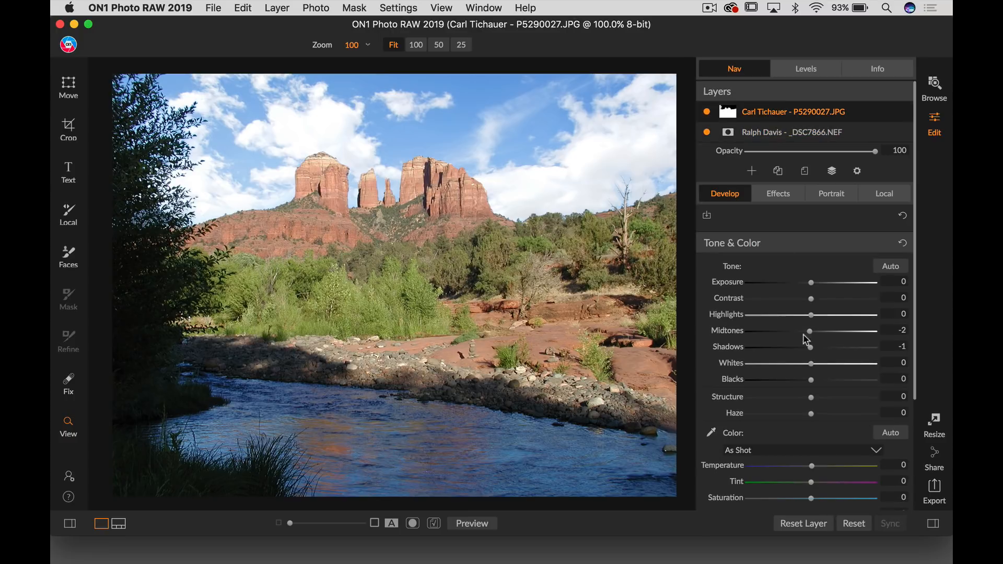
left_click_drag(815, 397, 796, 416)
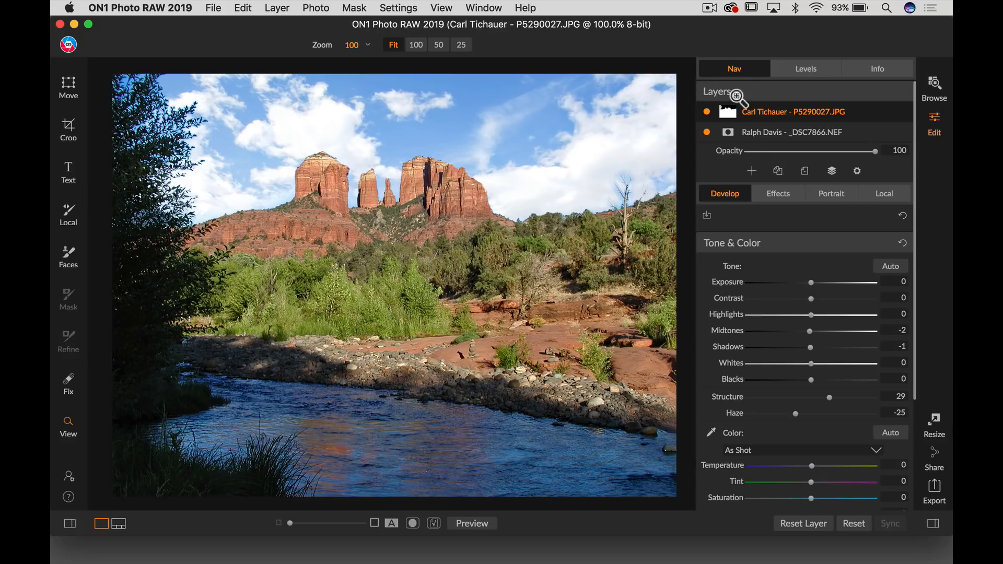
Step: Place a local adjustment gradient on the red rocks layer, tilted nearly vertical so it covers the dark tree with a wide transition
left_click(885, 194)
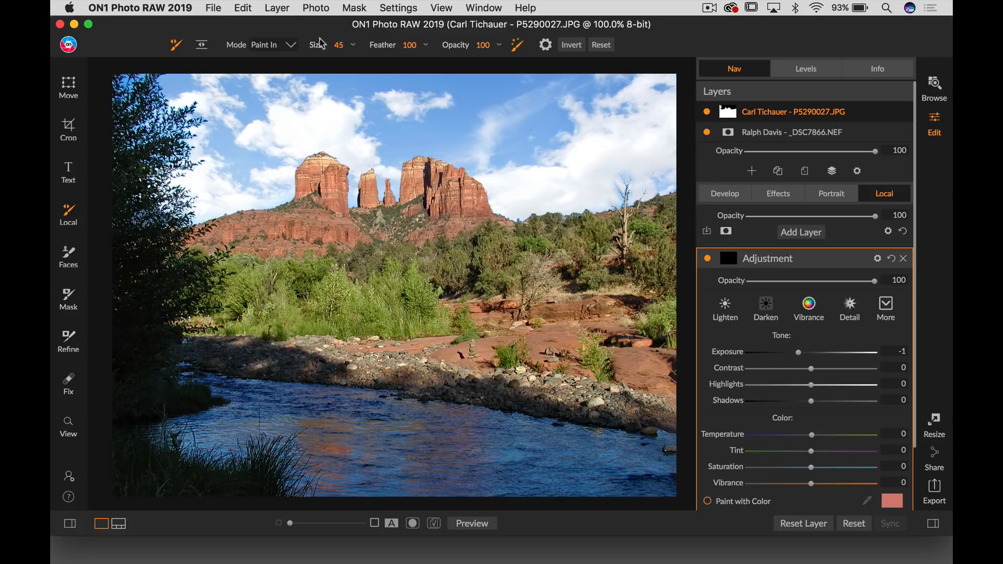
left_click(201, 45)
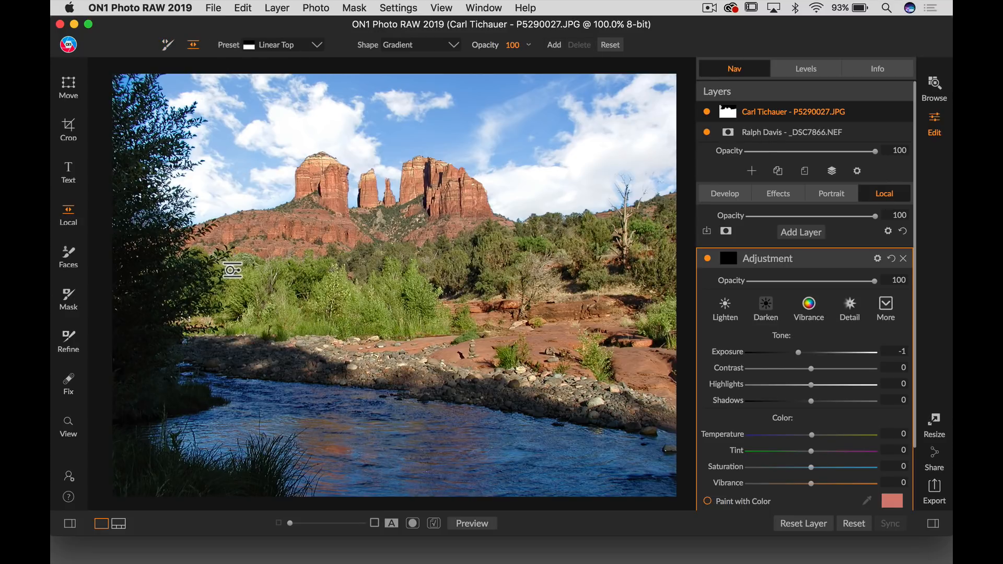
left_click(233, 270)
left_click_drag(274, 270, 208, 171)
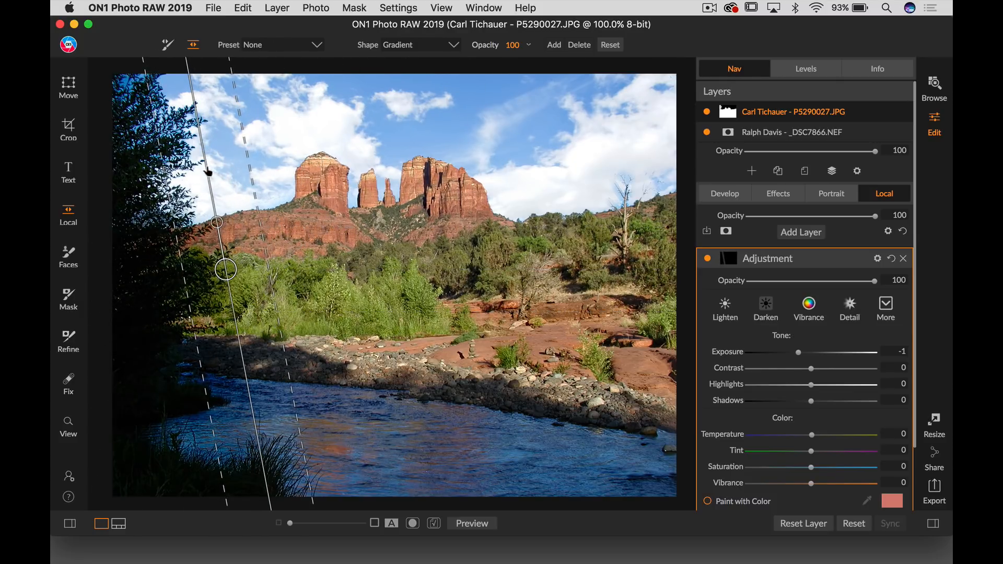
mouse_move(271, 225)
left_mouse_down()
mouse_move(299, 219)
mouse_move(285, 225)
left_mouse_up()
left_click_drag(224, 272, 197, 270)
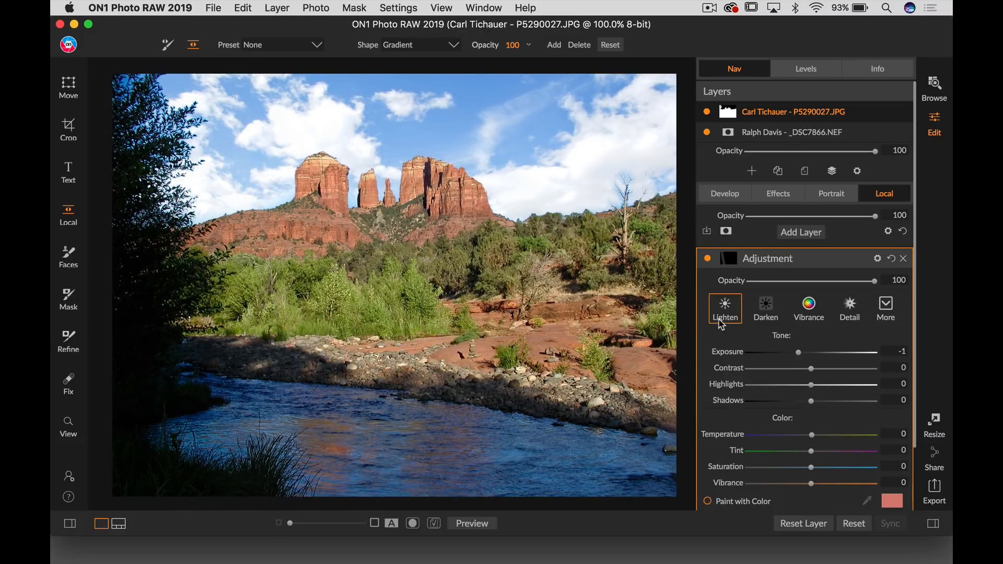
Step: Reset the local adjustment's Exposure to 0, raise its Shadows to 87, and fine-tune the gradient's position over the tree
double_click(726, 353)
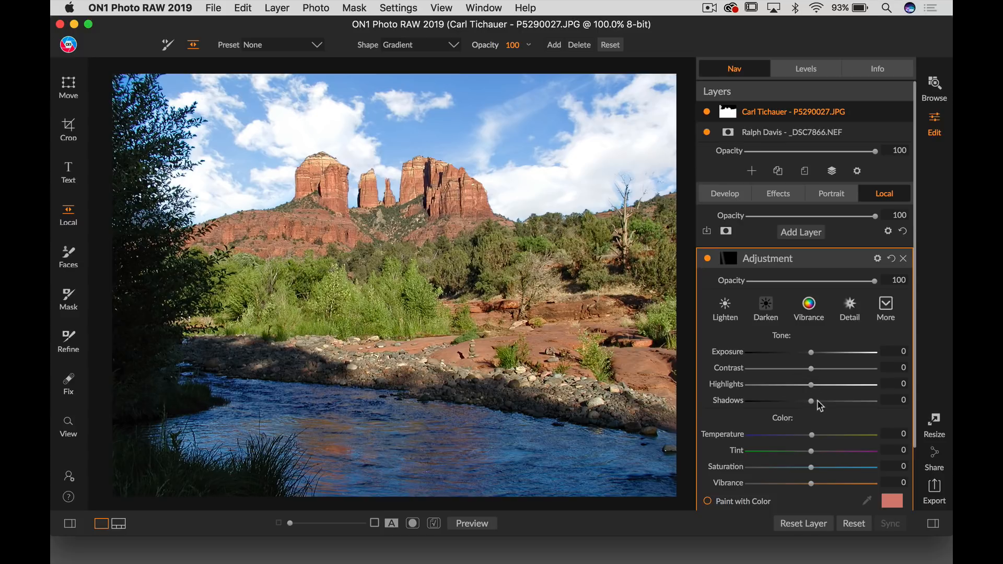
left_click_drag(815, 400, 867, 401)
mouse_move(201, 271)
left_mouse_down()
mouse_move(226, 269)
mouse_move(200, 268)
left_mouse_up()
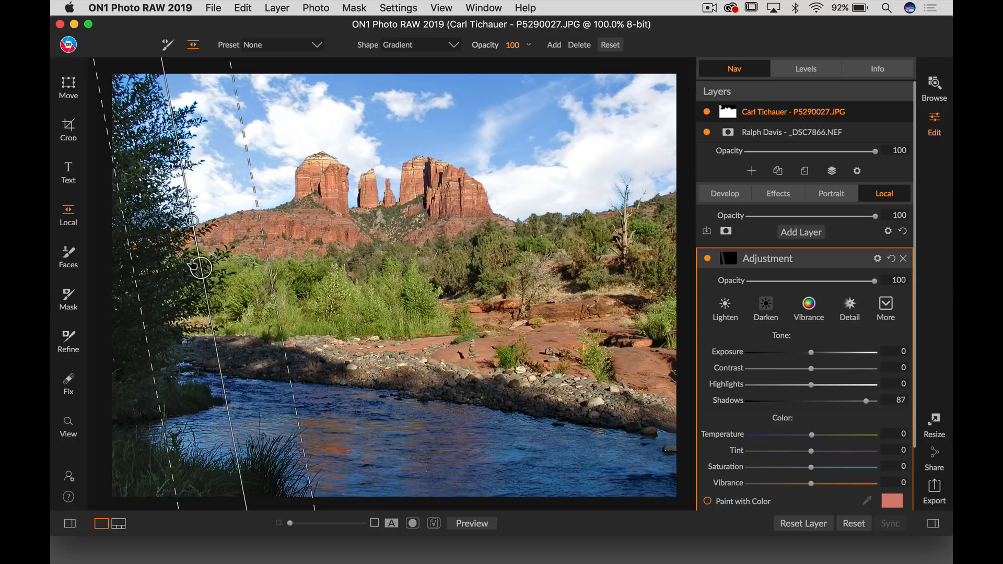
Step: Crop the composite freeform to 1244 by 896, trimming the dark tree and most of the river, and apply it
left_click(69, 130)
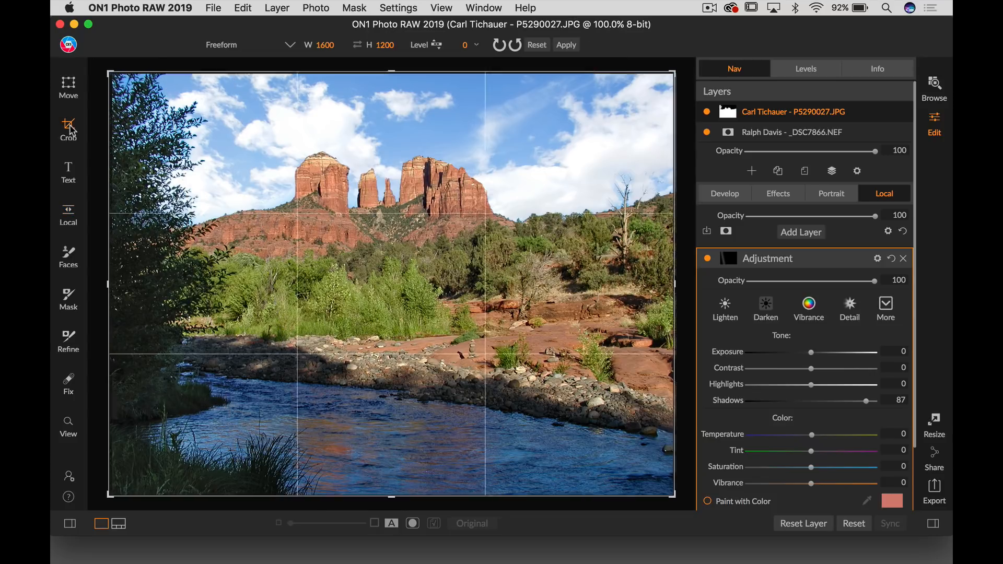
left_click_drag(110, 495, 114, 492)
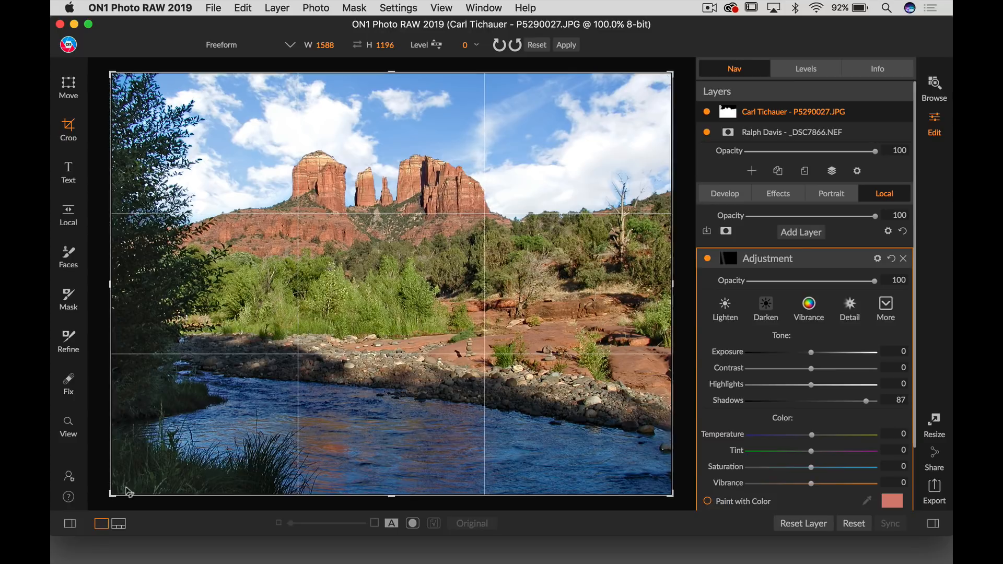
mouse_move(164, 471)
left_mouse_down()
mouse_move(179, 460)
mouse_move(168, 459)
left_mouse_up()
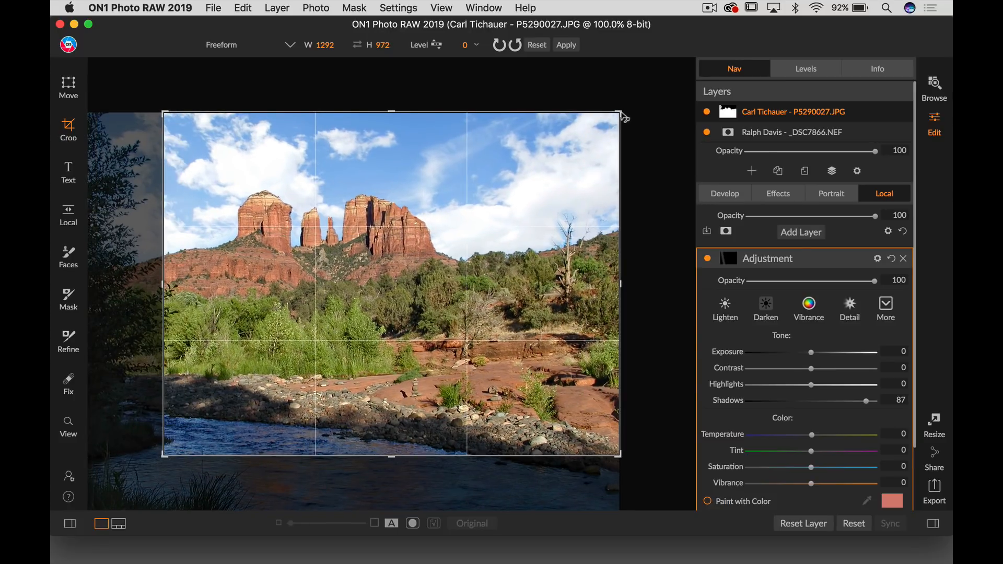
left_click_drag(615, 121, 586, 127)
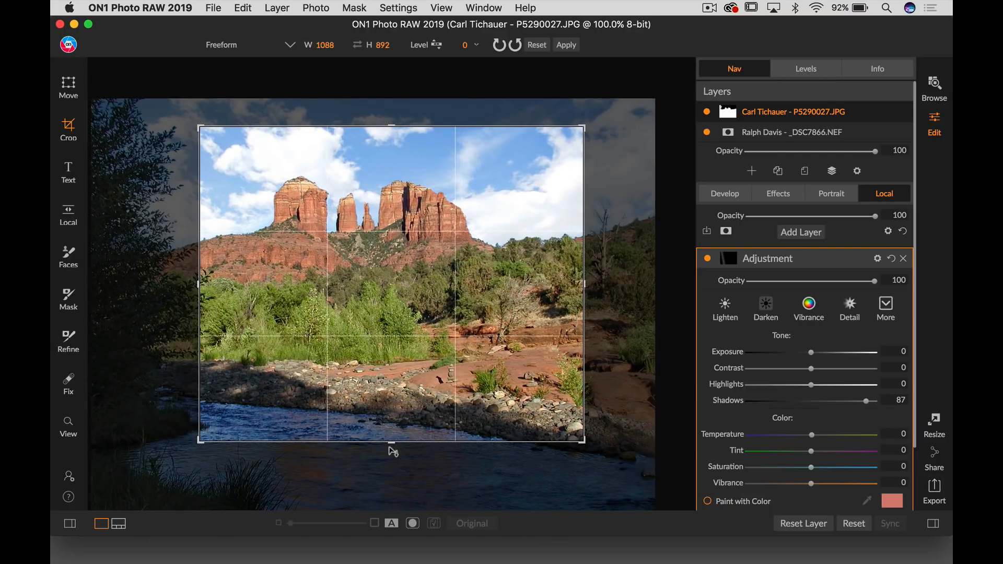
mouse_move(392, 442)
left_mouse_down()
mouse_move(392, 425)
mouse_move(392, 448)
left_mouse_up()
left_click_drag(588, 286, 625, 288)
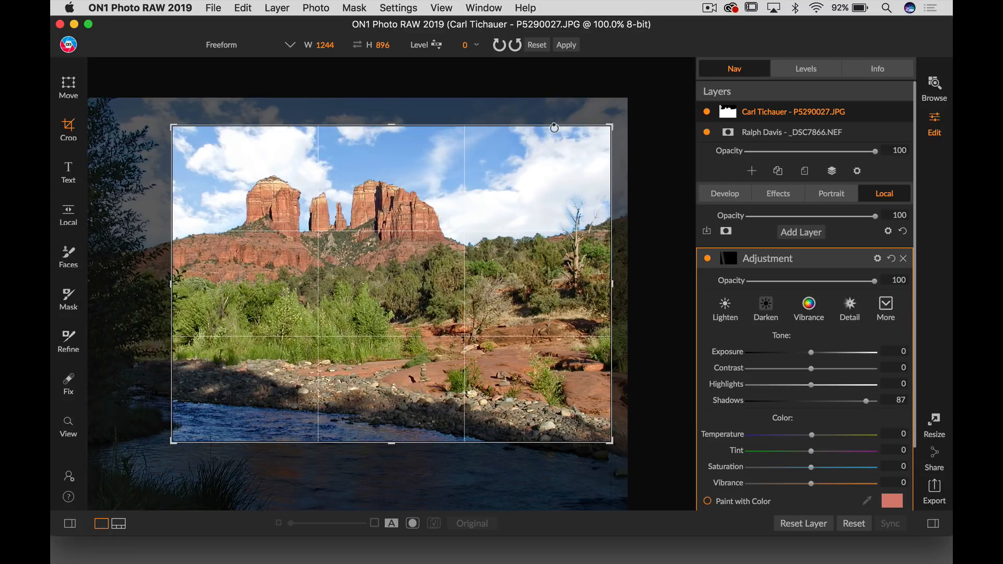
left_click(566, 45)
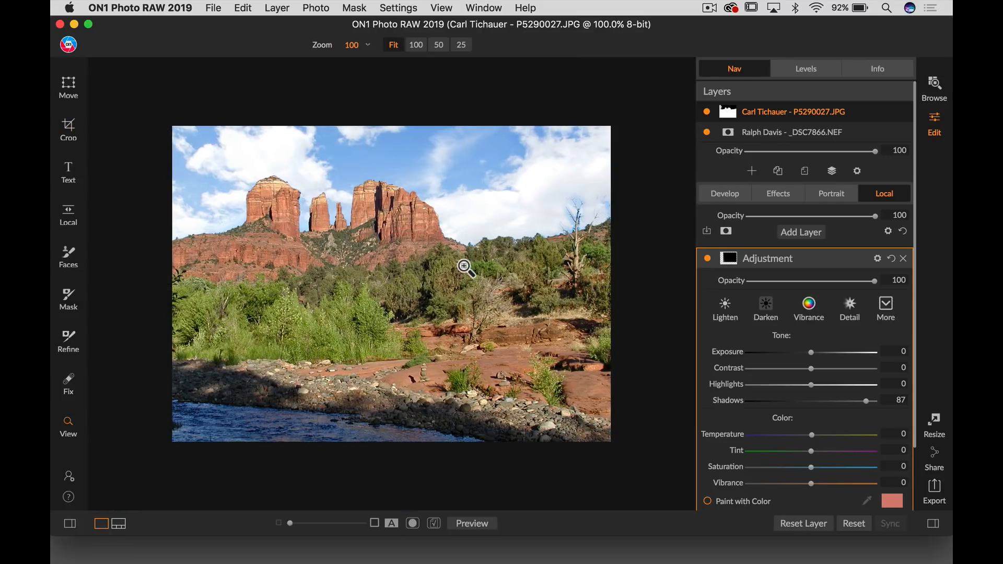